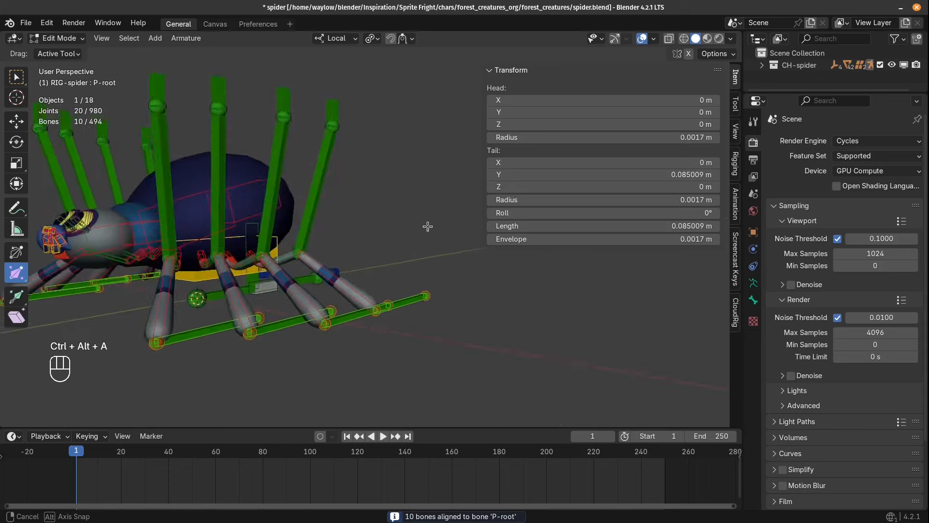
Step: Select the Body_Root bone beneath the spider's abdomen in the armature
{"action": "scroll", "coordinate": [380, 233], "scroll_direction": "up", "scroll_amount": 4}
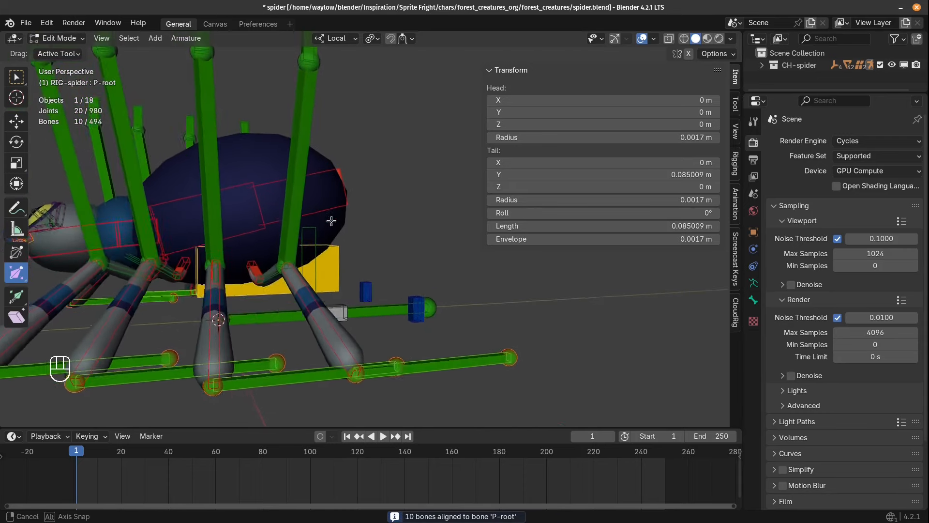
{"action": "right_click", "coordinate": [312, 263]}
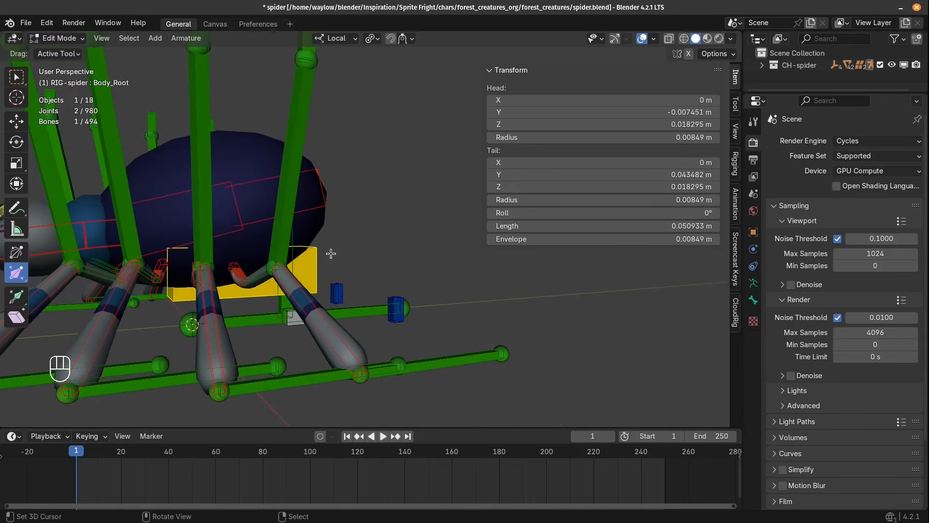
{"action": "key", "text": "KP_5"}
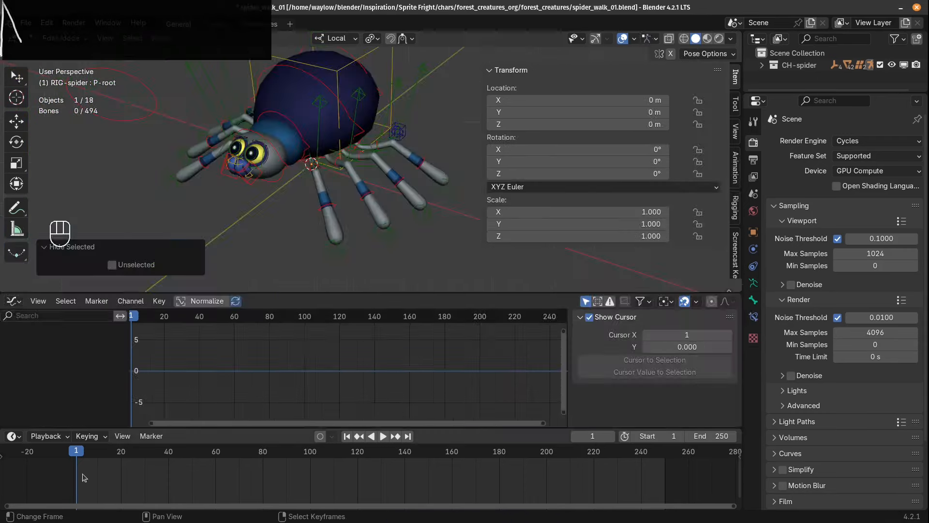
Step: Add a timeline marker at frame 1 and rename it C
{"action": "key", "text": "m"}
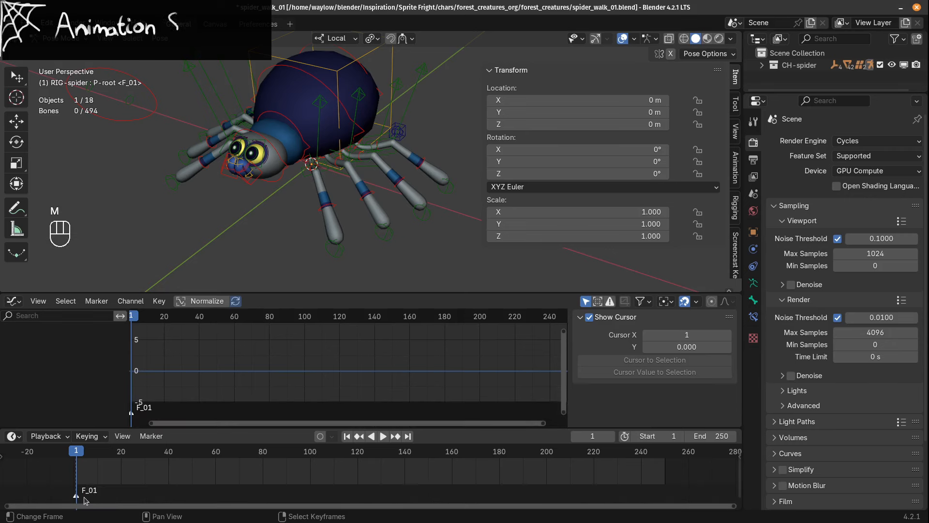
{"action": "key", "text": "F2"}
{"action": "type", "text": "C"}
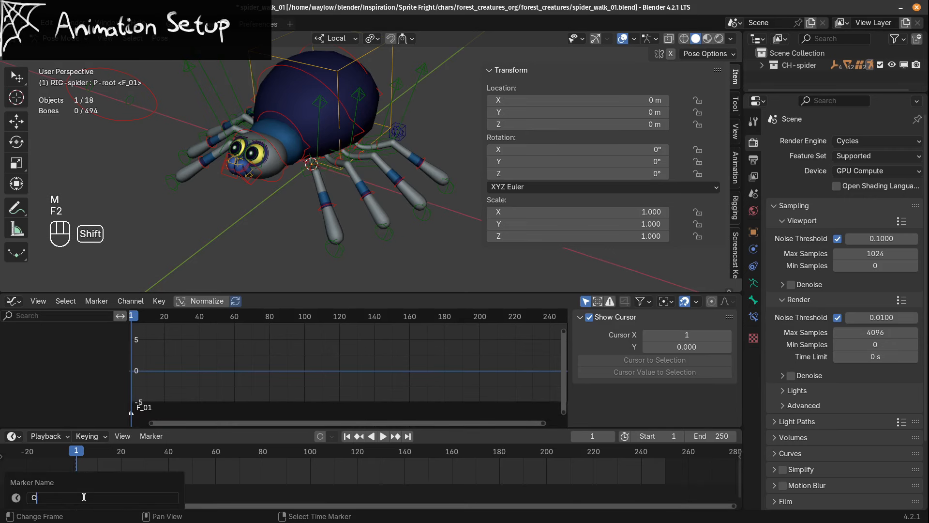
{"action": "key", "text": "Return"}
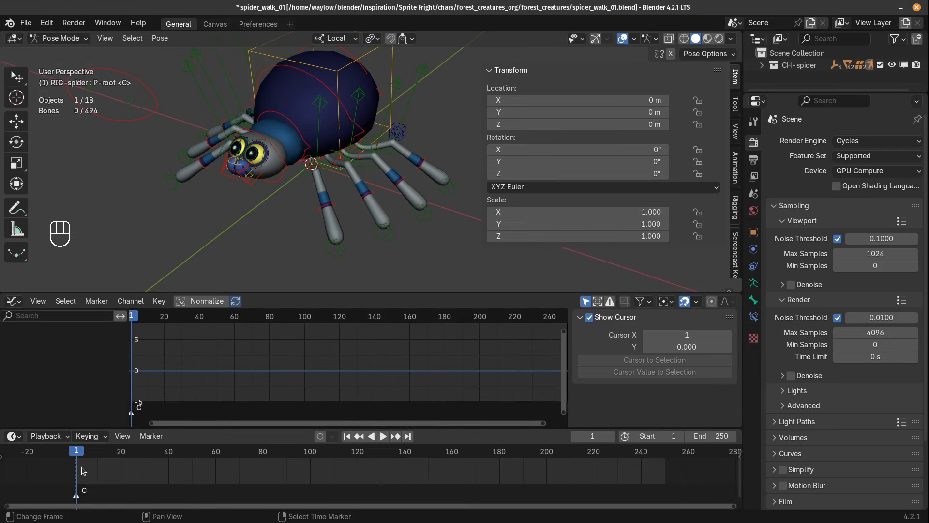
Step: Duplicate the C marker and place the copy at frame 13
{"action": "key", "text": "Right"}
{"action": "key", "text": "Right"}
{"action": "key", "text": "Right"}
{"action": "key", "text": "Right"}
{"action": "key", "text": "Right"}
{"action": "key", "text": "Right"}
{"action": "key", "text": "Right"}
{"action": "key", "text": "Right"}
{"action": "key", "text": "Right"}
{"action": "key", "text": "Right"}
{"action": "key", "text": "Right"}
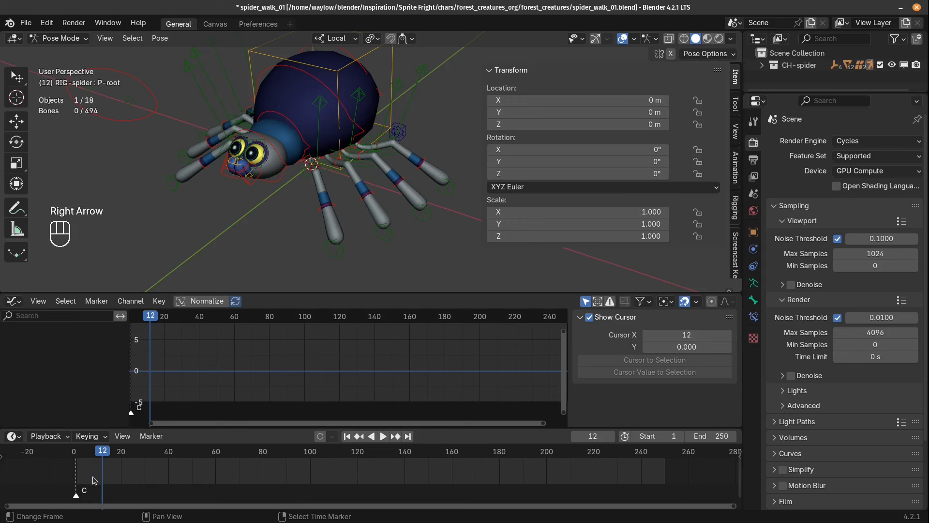
{"action": "key", "text": "Right"}
{"action": "key", "text": "shift+d"}
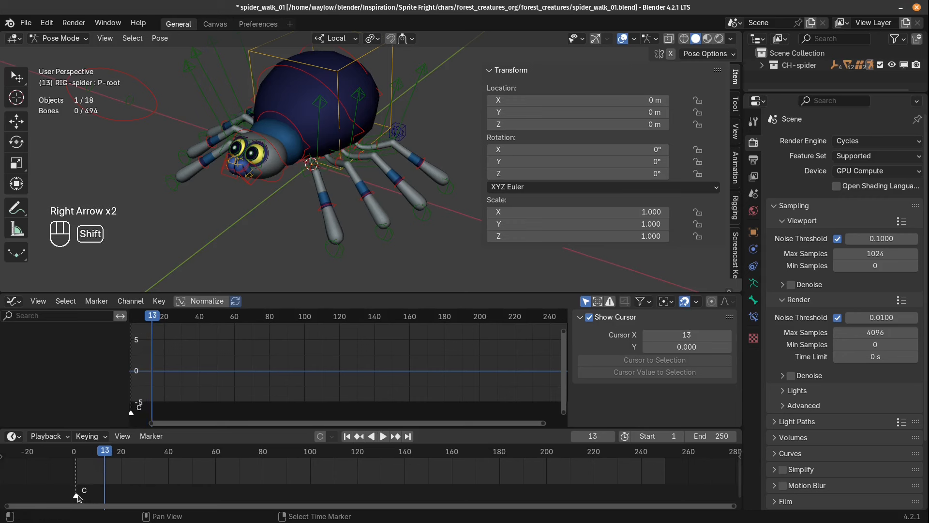
{"action": "left_click", "coordinate": [104, 496]}
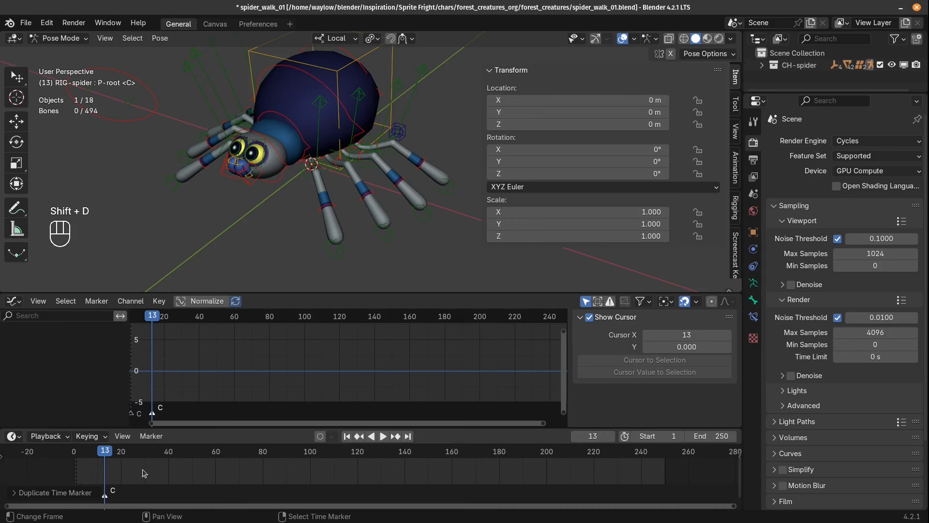
Step: Add a timeline marker at frame 7 and rename it D
{"action": "middle_click_drag", "start_coordinate": [179, 476], "coordinate": [386, 477], "text": "shift"}
{"action": "middle_click_drag", "start_coordinate": [322, 479], "coordinate": [383, 474], "text": "ctrl"}
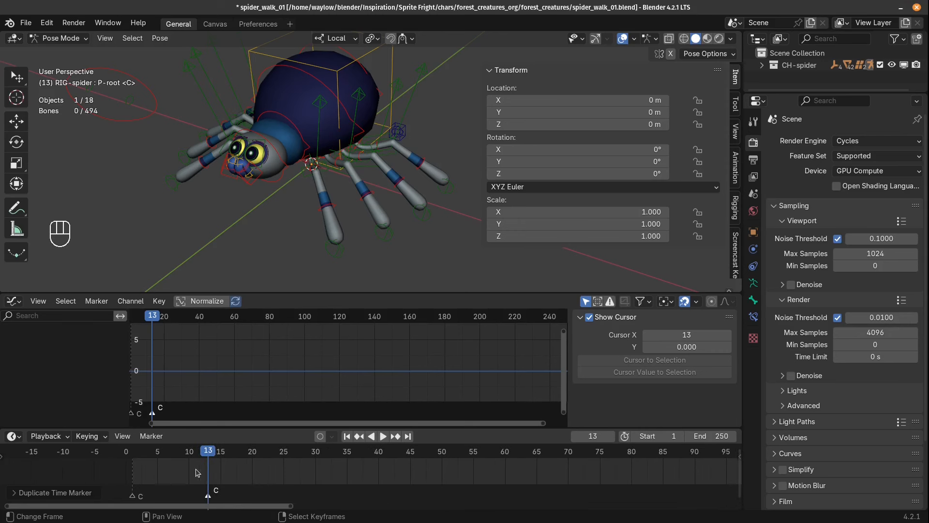
{"action": "left_click_drag", "start_coordinate": [180, 473], "coordinate": [176, 474]}
{"action": "key", "text": "Left"}
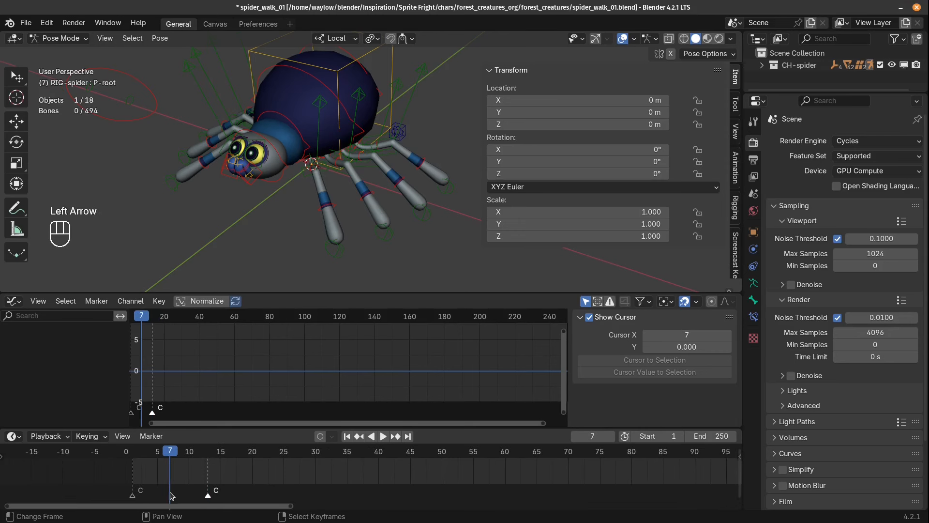
{"action": "key", "text": "m"}
{"action": "key", "text": "F2"}
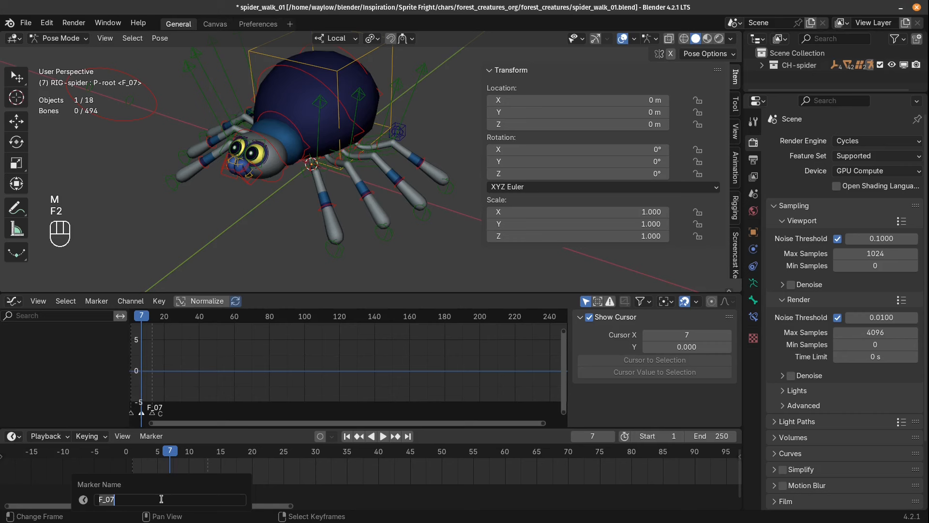
{"action": "type", "text": "D"}
{"action": "key", "text": "Return"}
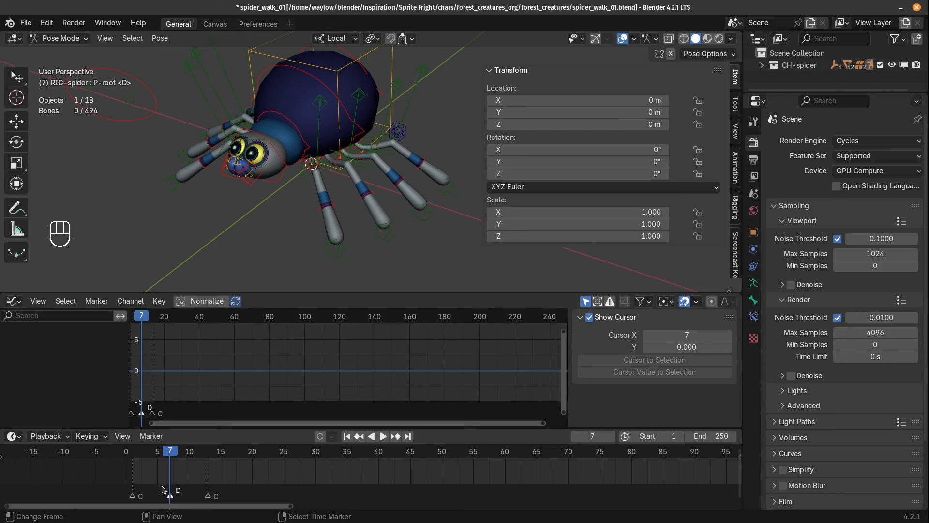
Step: Set the scene's end frame to 12, one frame before the second C marker
{"action": "left_click", "coordinate": [208, 485]}
{"action": "key", "text": "Left"}
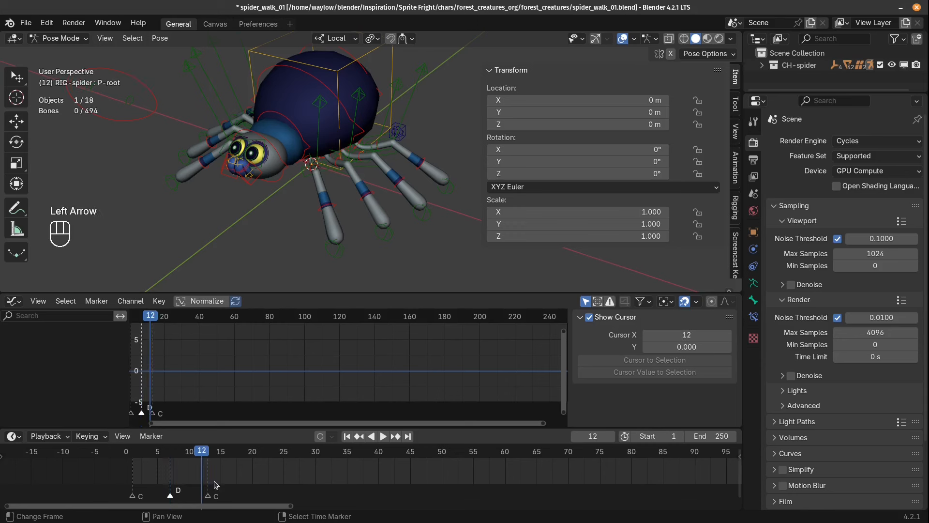
{"action": "key", "text": "ctrl+End"}
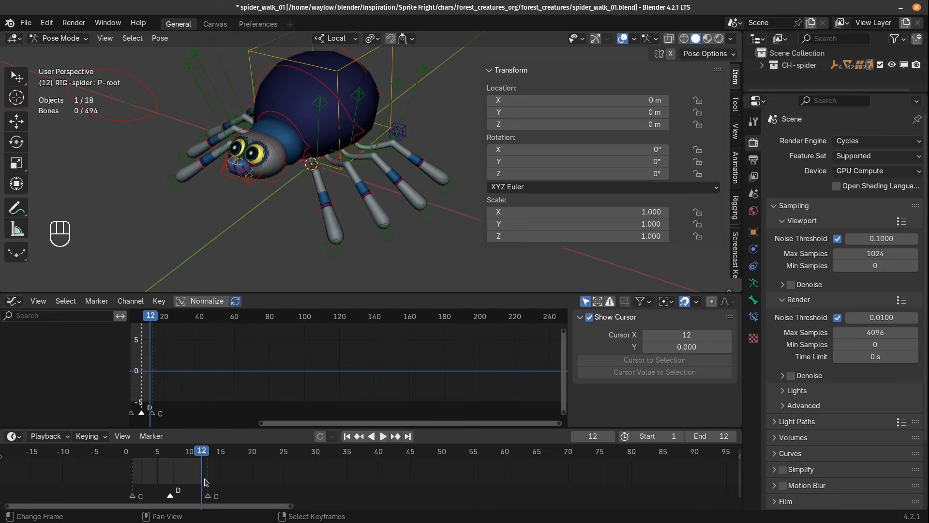
Step: Set the active keying set to Whole Character and enable auto keying
{"action": "left_click", "coordinate": [87, 438]}
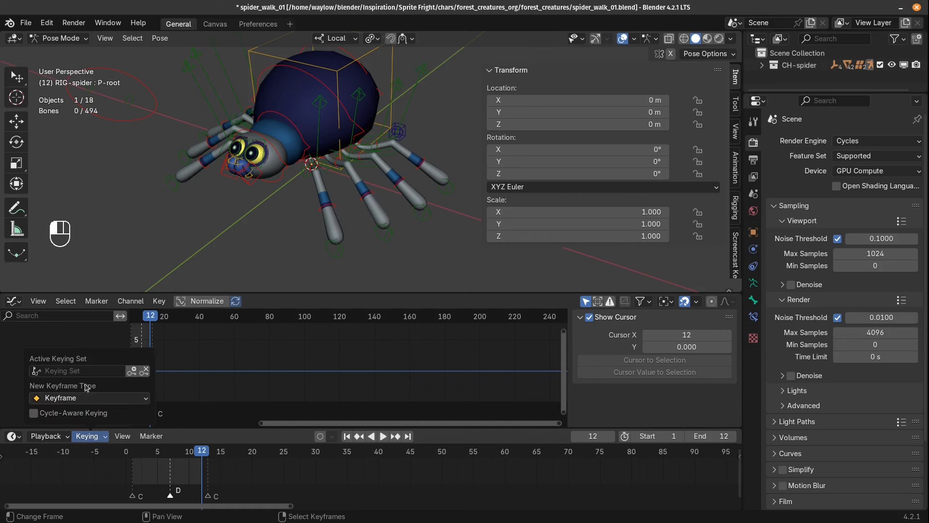
{"action": "left_click", "coordinate": [85, 383]}
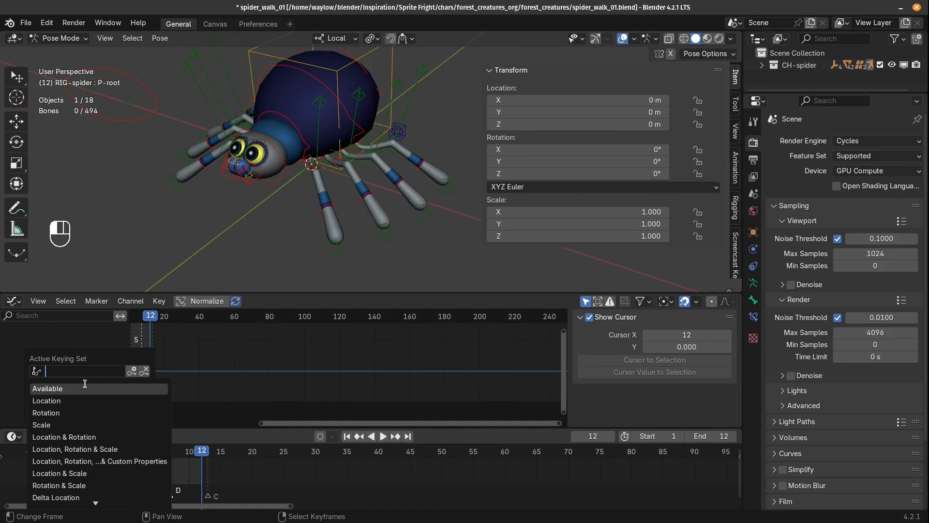
{"action": "type", "text": "who"}
{"action": "key", "text": "Down"}
{"action": "key", "text": "Return"}
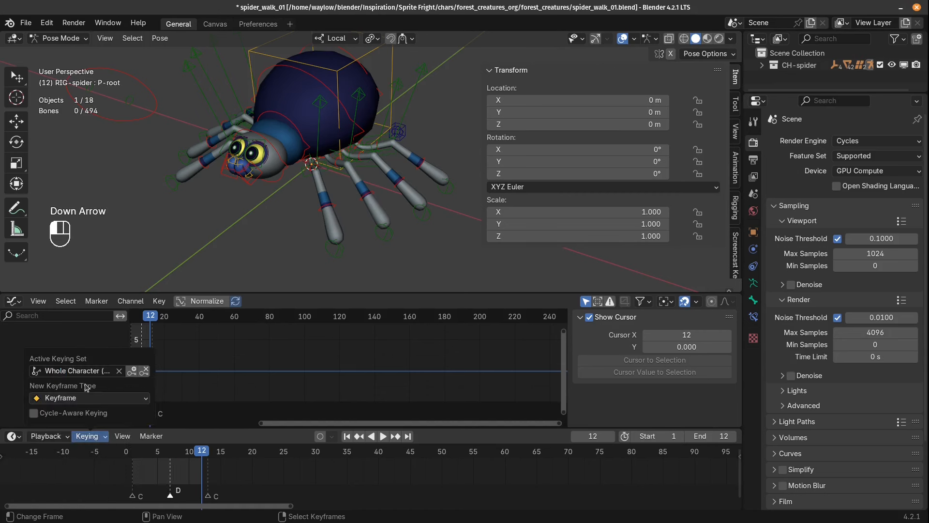
{"action": "left_click", "coordinate": [328, 436]}
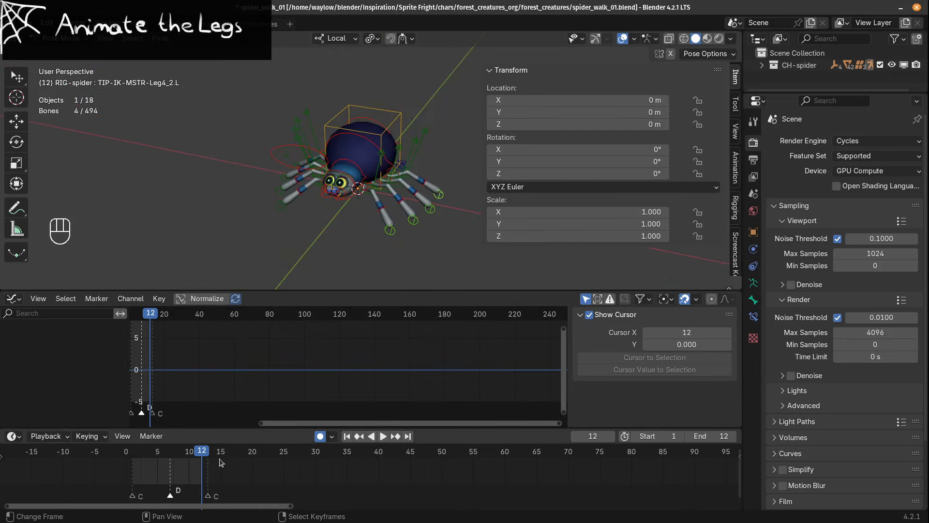
Step: Go to frame 1 and show the Move gizmo for the four selected leg-tip IK controls
{"action": "middle_click_drag", "start_coordinate": [151, 470], "coordinate": [328, 478]}
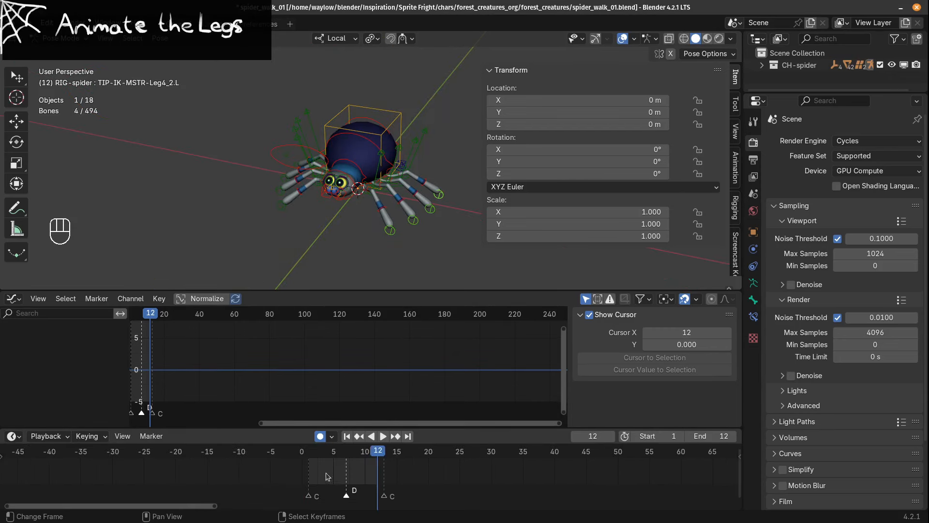
{"action": "left_click", "coordinate": [309, 474]}
{"action": "key", "text": "grave"}
{"action": "left_click", "coordinate": [339, 263]}
{"action": "middle_click_drag", "start_coordinate": [389, 209], "coordinate": [357, 199], "text": "shift"}
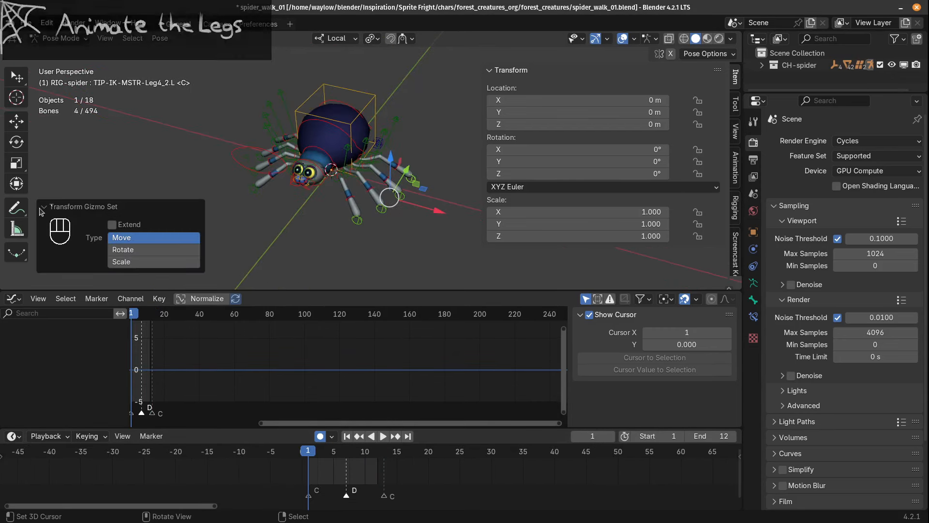
{"action": "middle_click_drag", "start_coordinate": [411, 170], "coordinate": [383, 186]}
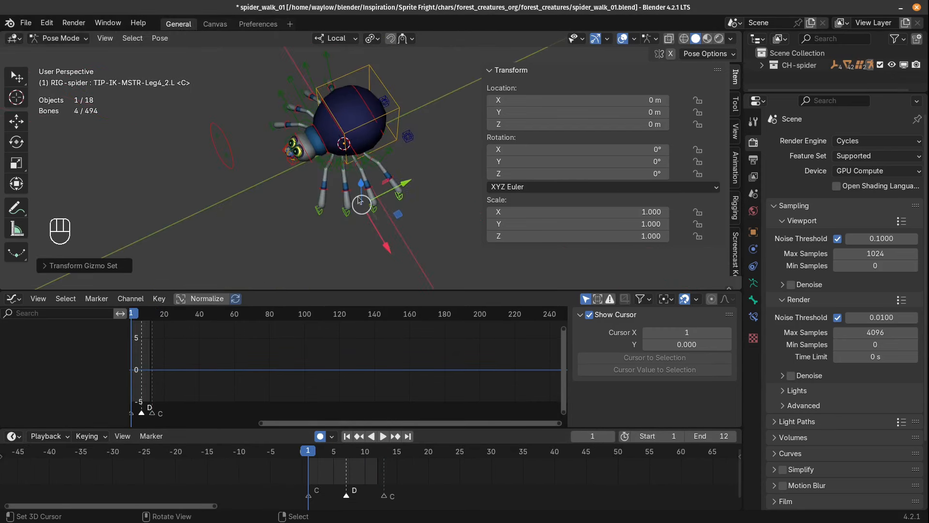
Step: Move the four left leg-tip IK controls to about -0.007 m on local Y at frame 1
{"action": "left_click_drag", "start_coordinate": [408, 180], "coordinate": [400, 181]}
{"action": "middle_click_drag", "start_coordinate": [406, 178], "coordinate": [434, 154]}
{"action": "scroll", "coordinate": [435, 154], "scroll_direction": "up", "scroll_amount": 4}
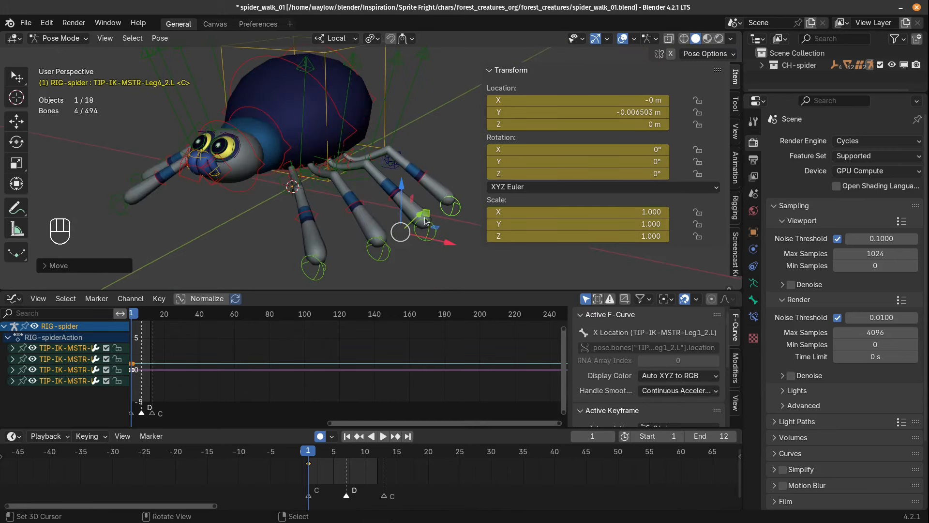
{"action": "middle_click_drag", "start_coordinate": [425, 219], "coordinate": [389, 224]}
{"action": "left_click_drag", "start_coordinate": [392, 223], "coordinate": [391, 224]}
{"action": "middle_click_drag", "start_coordinate": [391, 224], "coordinate": [340, 238]}
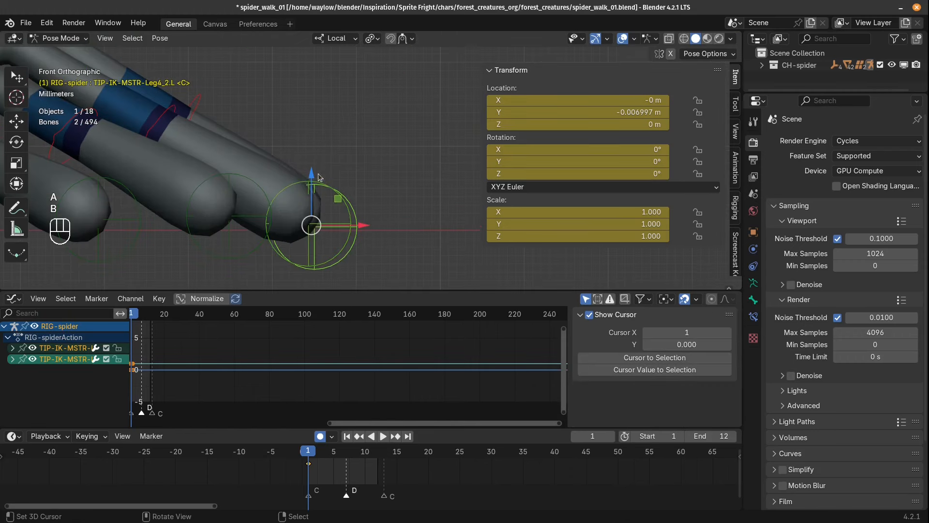
Step: At frame 1, raise the two outermost leg-tip controls about 0.000173 m on Z and slightly lower the neighbouring leg's tip control
{"action": "left_click_drag", "start_coordinate": [311, 173], "coordinate": [311, 170]}
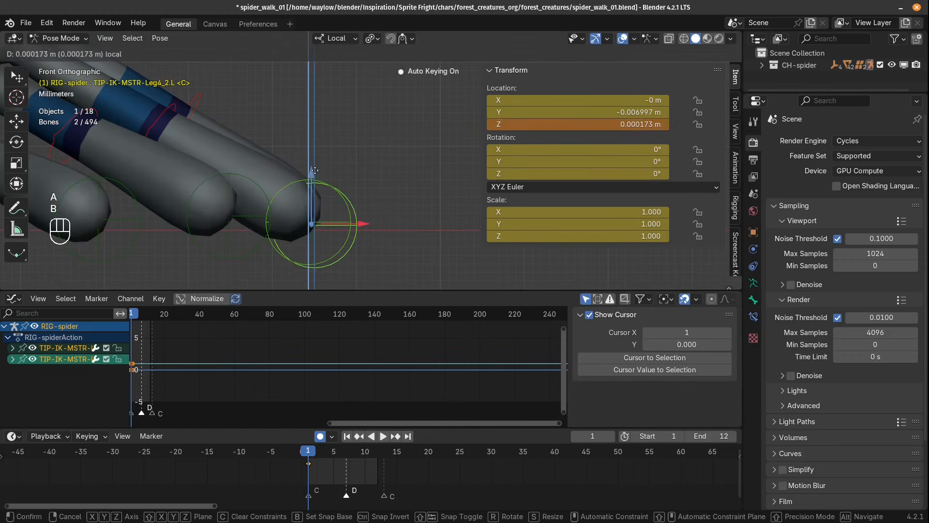
{"action": "right_click", "coordinate": [194, 269]}
{"action": "middle_click_drag", "start_coordinate": [202, 241], "coordinate": [216, 238], "text": "shift"}
{"action": "left_click_drag", "start_coordinate": [242, 162], "coordinate": [243, 166]}
Step: Shift the left leg-tip controls slightly inward along X at frame 1
{"action": "scroll", "coordinate": [257, 170], "scroll_direction": "down", "scroll_amount": 1}
{"action": "middle_click_drag", "start_coordinate": [275, 177], "coordinate": [352, 163], "text": "shift"}
{"action": "scroll", "coordinate": [332, 198], "scroll_direction": "down", "scroll_amount": 2}
{"action": "middle_click_drag", "start_coordinate": [314, 201], "coordinate": [335, 219], "text": "shift"}
{"action": "right_click", "coordinate": [315, 215]}
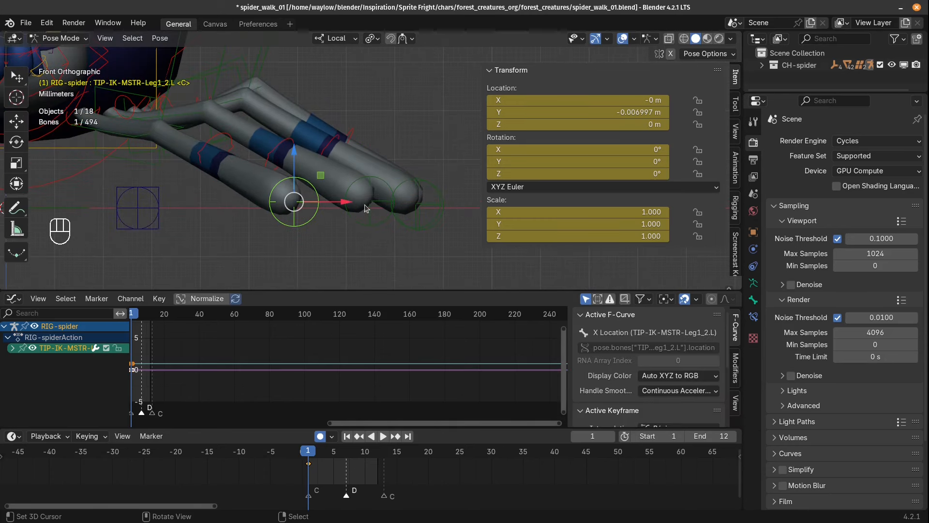
{"action": "left_click_drag", "start_coordinate": [351, 207], "coordinate": [342, 199]}
Step: Select all four left leg-tip controls and duplicate their frame 1 keyframes to frame 13
{"action": "key", "text": "a"}
{"action": "key", "text": "b"}
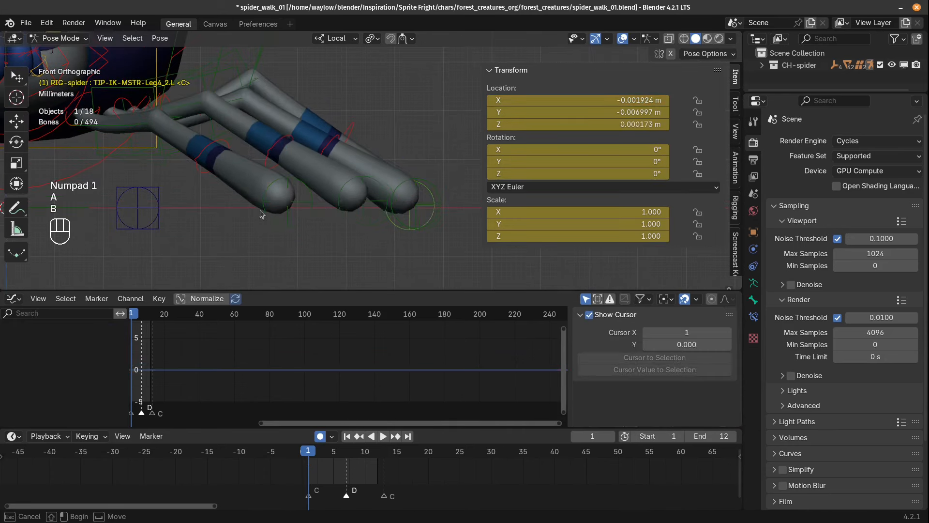
{"action": "left_click_drag", "start_coordinate": [257, 210], "coordinate": [458, 237]}
{"action": "scroll", "coordinate": [433, 232], "scroll_direction": "up", "scroll_amount": 1}
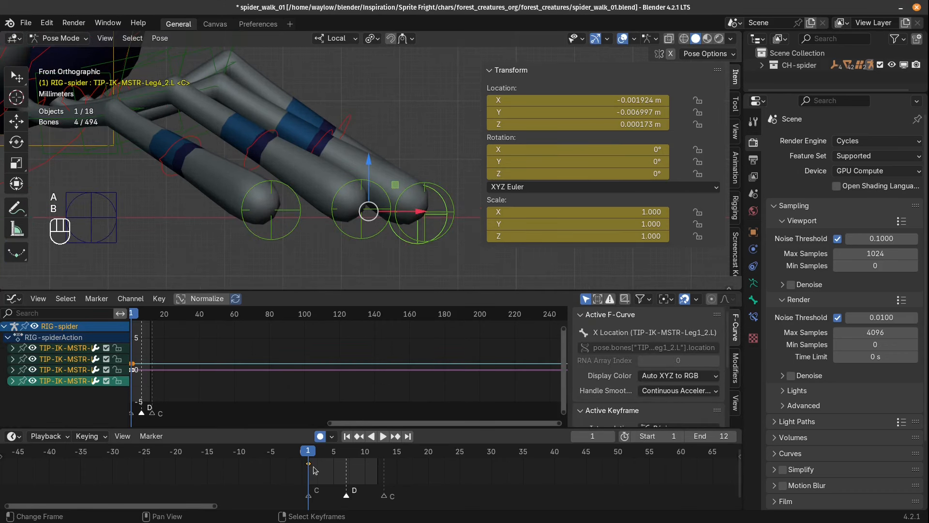
{"action": "key", "text": "shift+d"}
{"action": "left_click", "coordinate": [387, 476]}
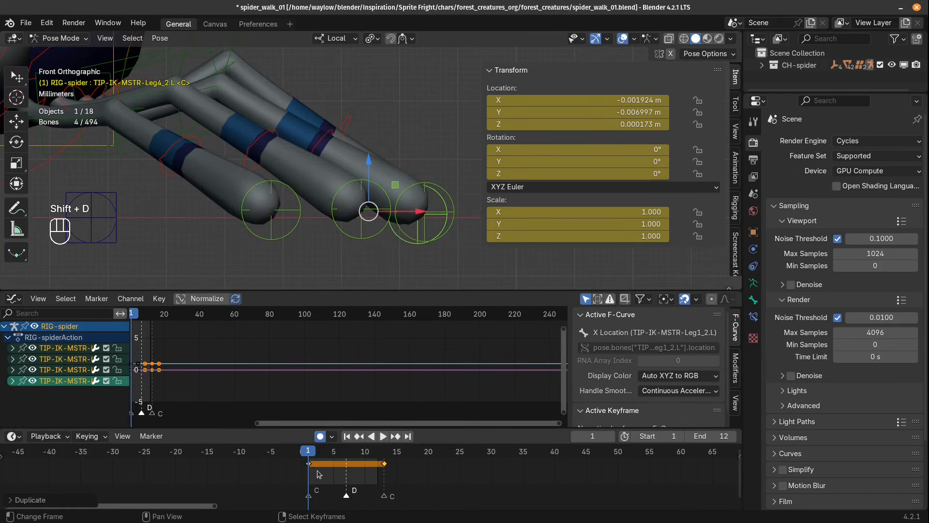
Step: At frame 7, move the four left leg-tip controls along local Y to about 0.018 m
{"action": "left_click_drag", "start_coordinate": [319, 474], "coordinate": [347, 481]}
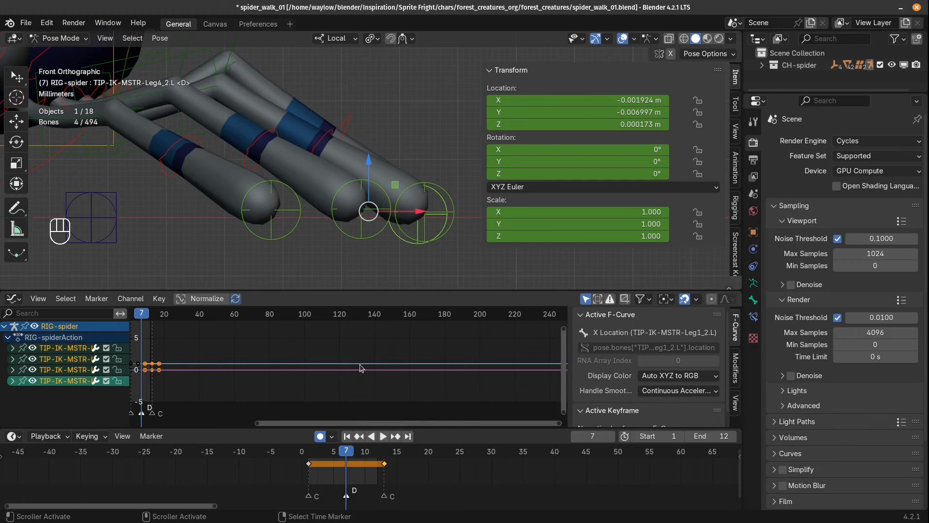
{"action": "key", "text": "KP_7"}
{"action": "middle_click_drag", "start_coordinate": [450, 176], "coordinate": [353, 192]}
{"action": "key", "text": "g"}
{"action": "key", "text": "y"}
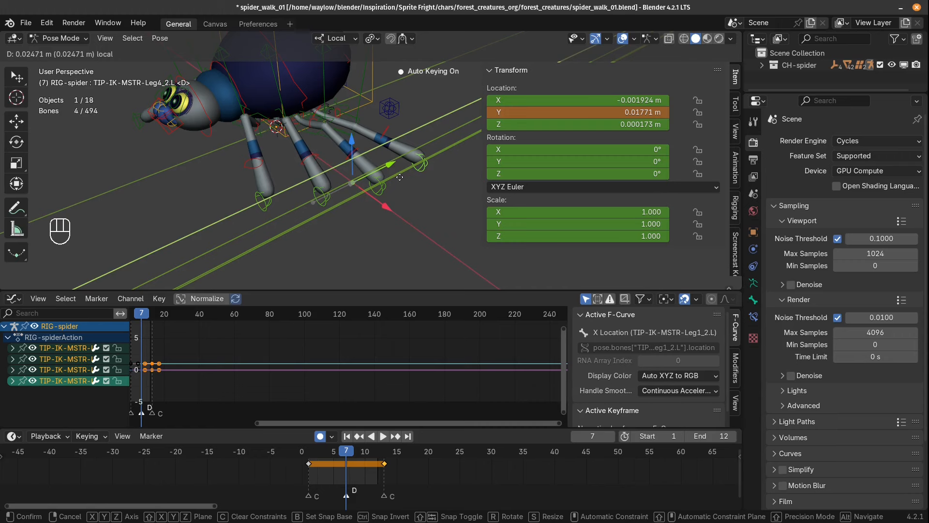
{"action": "left_click", "coordinate": [402, 175]}
Step: Raise the four left leg-tip controls off the ground at frame 10 and play back the leg motion from the front
{"action": "mouse_move", "coordinate": [401, 175]}
{"action": "middle_mouse_down"}
{"action": "mouse_move", "coordinate": [412, 152]}
{"action": "mouse_move", "coordinate": [408, 158]}
{"action": "middle_mouse_up"}
{"action": "scroll", "coordinate": [368, 176], "scroll_direction": "down", "scroll_amount": 3, "text": "alt"}
{"action": "key", "text": "KP_1"}
{"action": "left_click_drag", "start_coordinate": [367, 142], "coordinate": [363, 127]}
{"action": "left_click_drag", "start_coordinate": [420, 182], "coordinate": [417, 181]}
{"action": "key", "text": "shift+space"}
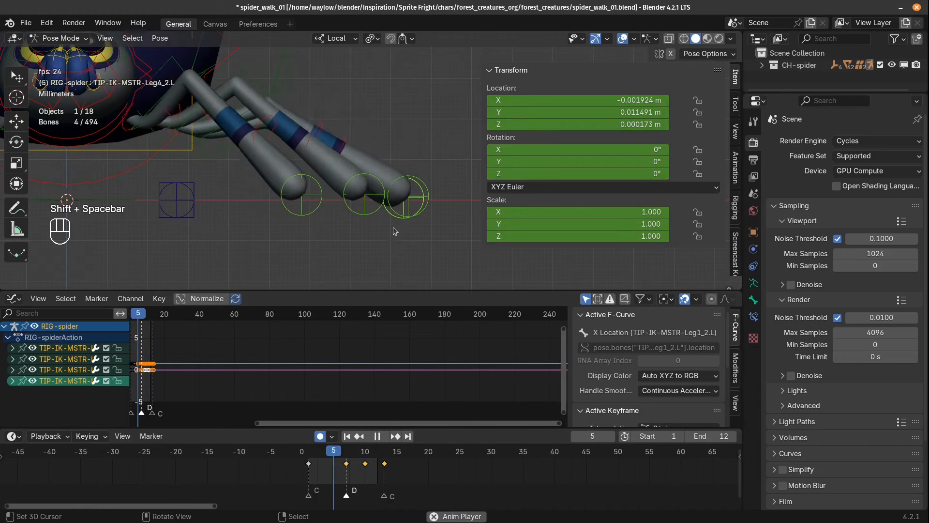
{"action": "key", "text": "Escape"}
Step: At frame 7, lower the Leg1 and Leg2 tip controls to the ground, with Leg2 at about -0.000784 m on Z
{"action": "right_click", "coordinate": [292, 227]}
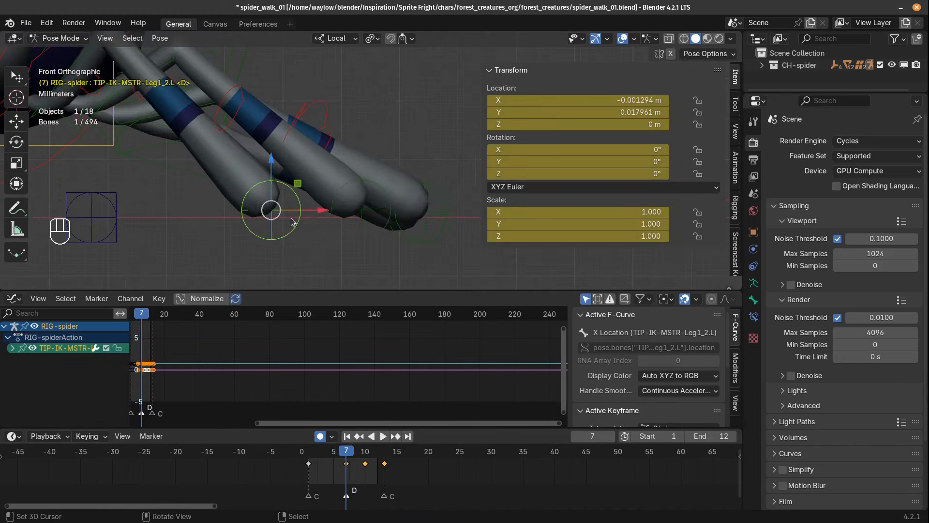
{"action": "scroll", "coordinate": [291, 222], "scroll_direction": "up", "scroll_amount": 1}
{"action": "left_click_drag", "start_coordinate": [252, 167], "coordinate": [252, 172]}
{"action": "right_click", "coordinate": [334, 241]}
{"action": "left_click_drag", "start_coordinate": [359, 163], "coordinate": [359, 168]}
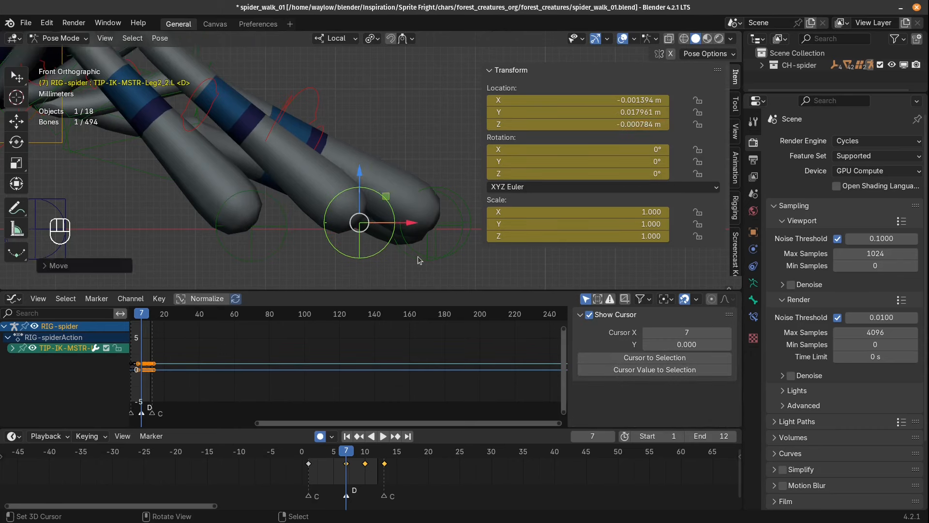
{"action": "key", "text": "Down"}
{"action": "key", "text": "Up"}
Step: Lower the Leg4 tip control slightly along Z at frame 7 and compare its pose with frame 1
{"action": "right_click", "coordinate": [422, 262]}
{"action": "left_click_drag", "start_coordinate": [428, 168], "coordinate": [428, 173]}
{"action": "key", "text": "Down"}
{"action": "key", "text": "Up"}
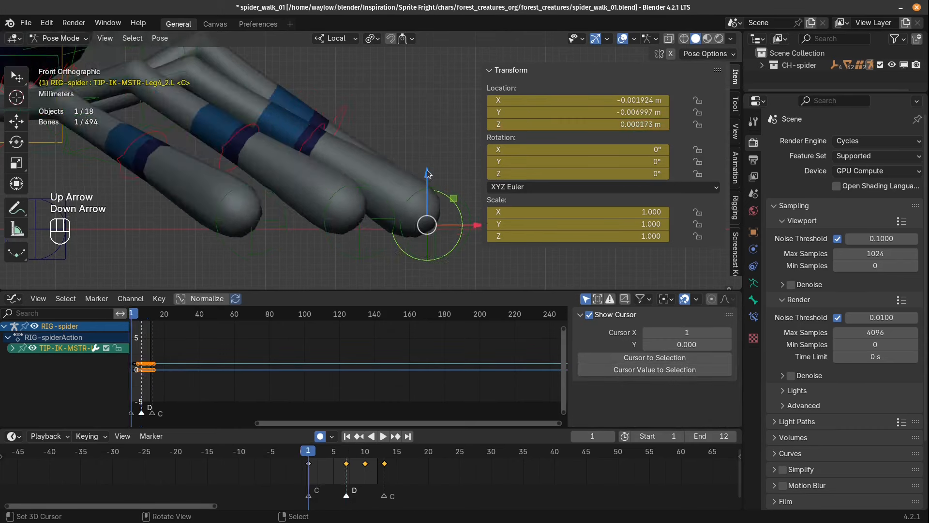
Step: Filter the Graph Editor channels by "y loc"
{"action": "key", "text": "Down"}
{"action": "key", "text": "Up"}
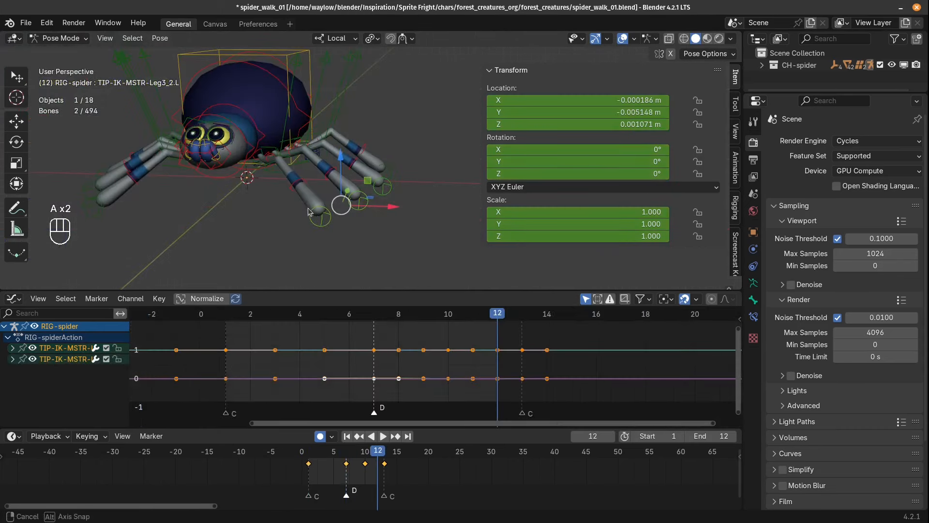
{"action": "left_click", "coordinate": [37, 314]}
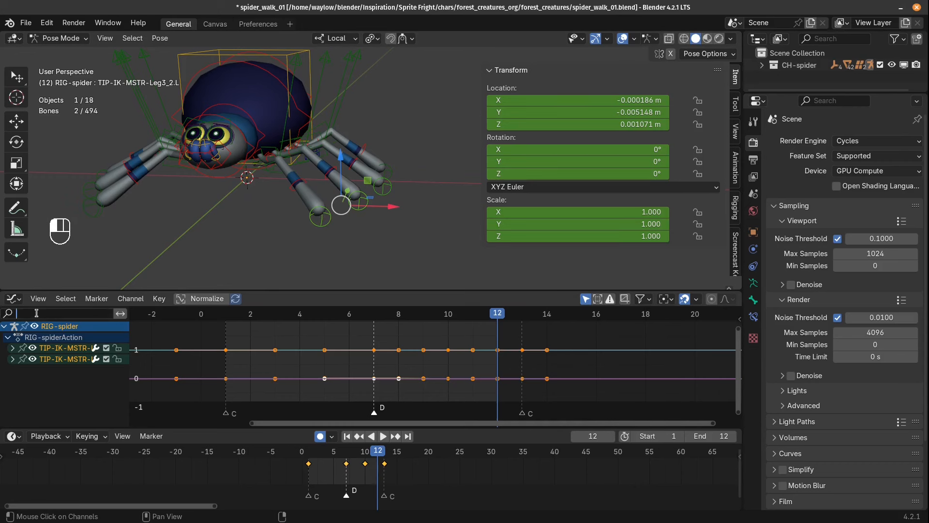
{"action": "type", "text": "y loc"}
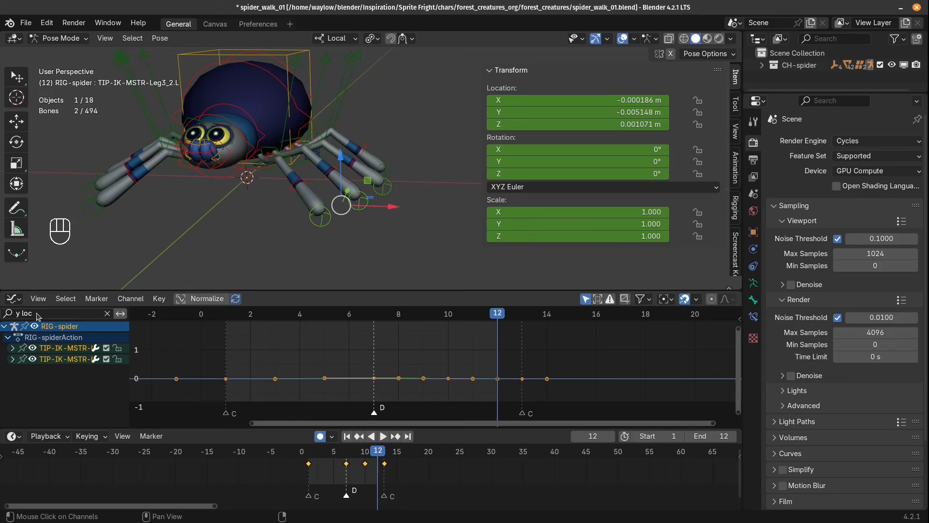
{"action": "key", "text": "Return"}
Step: Select the four left leg-tip controls and fit all their Y-location keyframes in the graph
{"action": "right_click", "coordinate": [326, 221]}
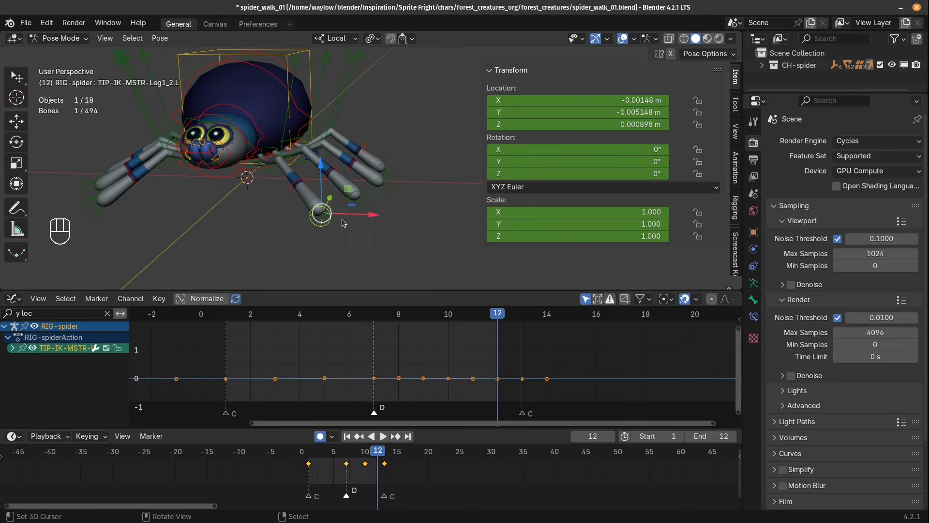
{"action": "right_click", "coordinate": [364, 205], "text": "shift"}
{"action": "right_click", "coordinate": [386, 187], "text": "shift"}
{"action": "right_click", "coordinate": [390, 168], "text": "shift"}
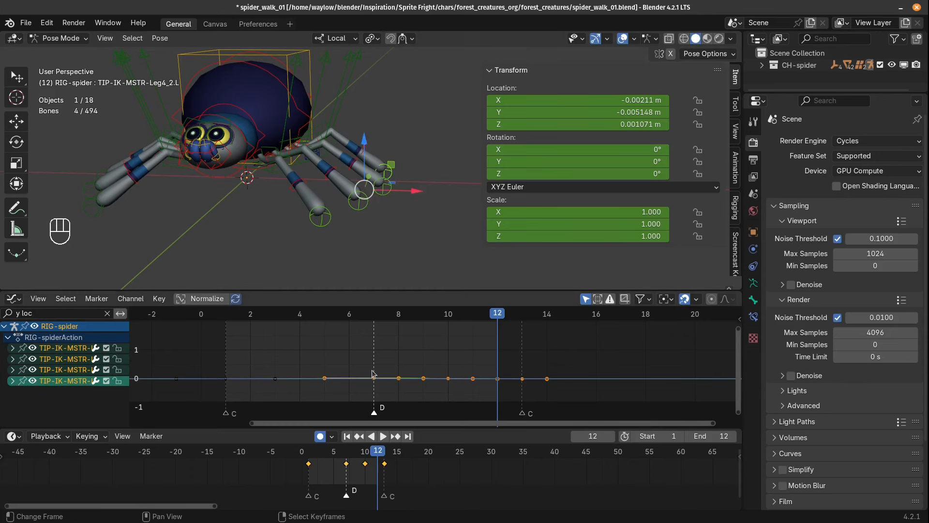
{"action": "key", "text": "a"}
{"action": "key", "text": "a"}
{"action": "key", "text": "KP_Decimal"}
{"action": "scroll", "coordinate": [384, 373], "scroll_direction": "down", "scroll_amount": 5}
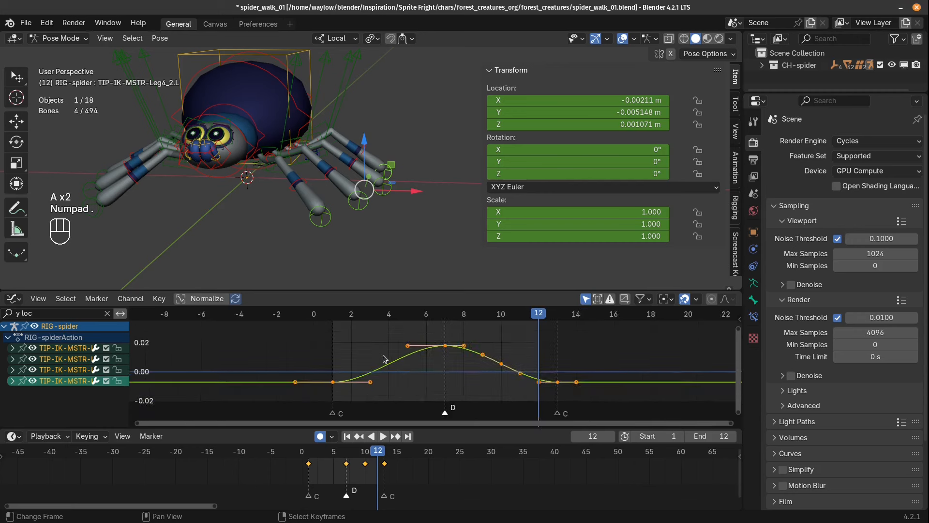
Step: Set the Y-location handles from frame 1 up to the incoming side of frame 7 to Vector and play back the motion
{"action": "key", "text": "a"}
{"action": "key", "text": "b"}
{"action": "left_click_drag", "start_coordinate": [322, 327], "coordinate": [461, 406]}
{"action": "scroll", "coordinate": [426, 368], "scroll_direction": "up", "scroll_amount": 2}
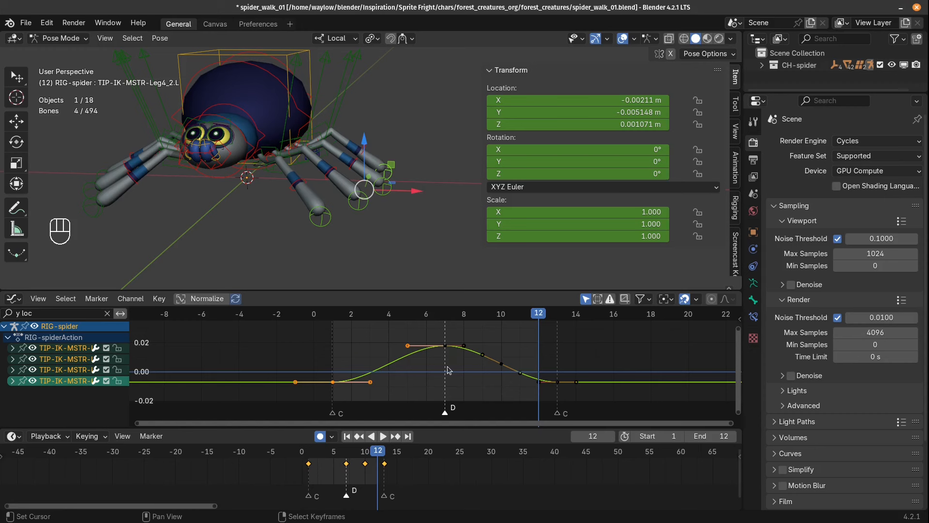
{"action": "key", "text": "v"}
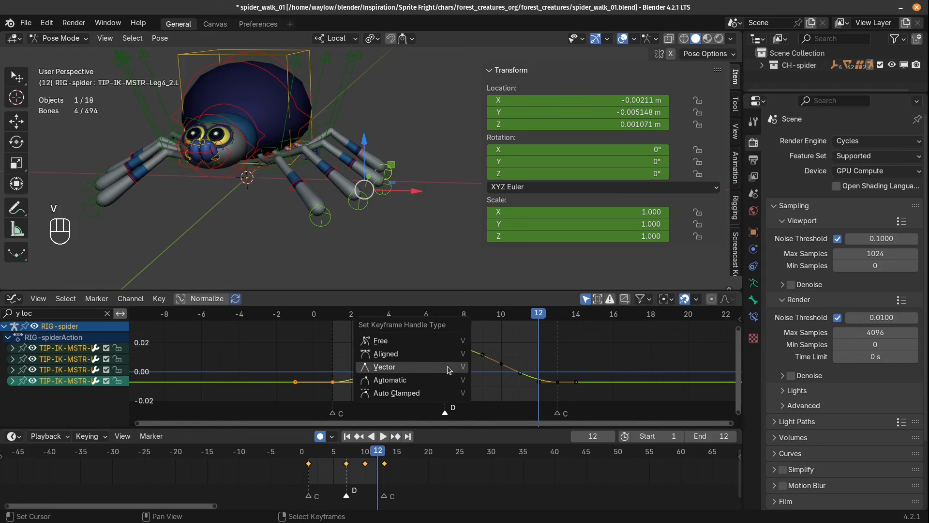
{"action": "left_click", "coordinate": [448, 370]}
{"action": "key", "text": "space"}
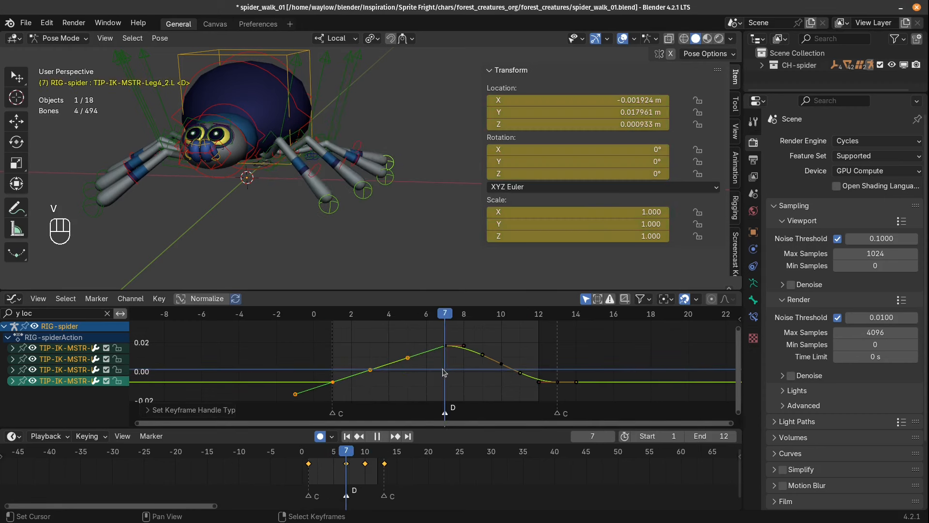
{"action": "key", "text": "space"}
Step: Change the channel filter to "z loc" and fit all the left leg tips' Z-location curves in the graph
{"action": "left_click", "coordinate": [20, 316]}
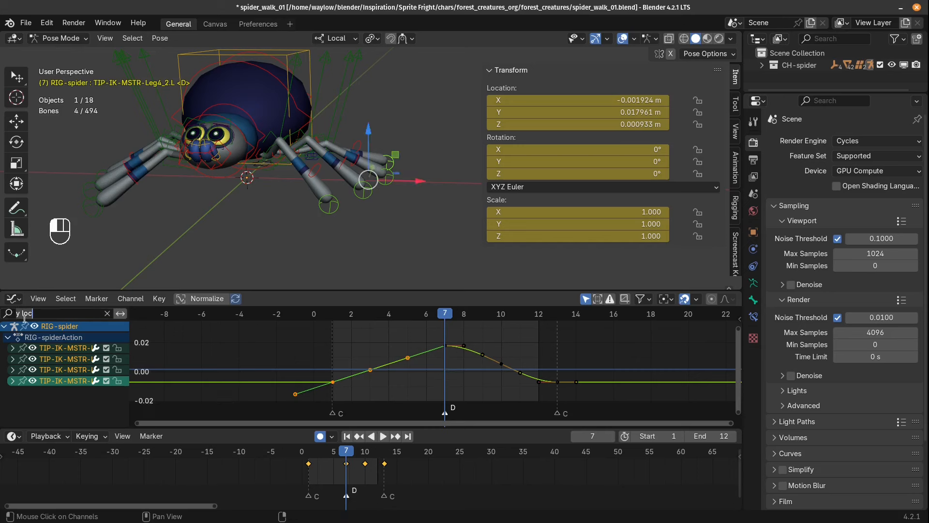
{"action": "key", "text": "Home"}
{"action": "key", "text": "Delete"}
{"action": "type", "text": "z"}
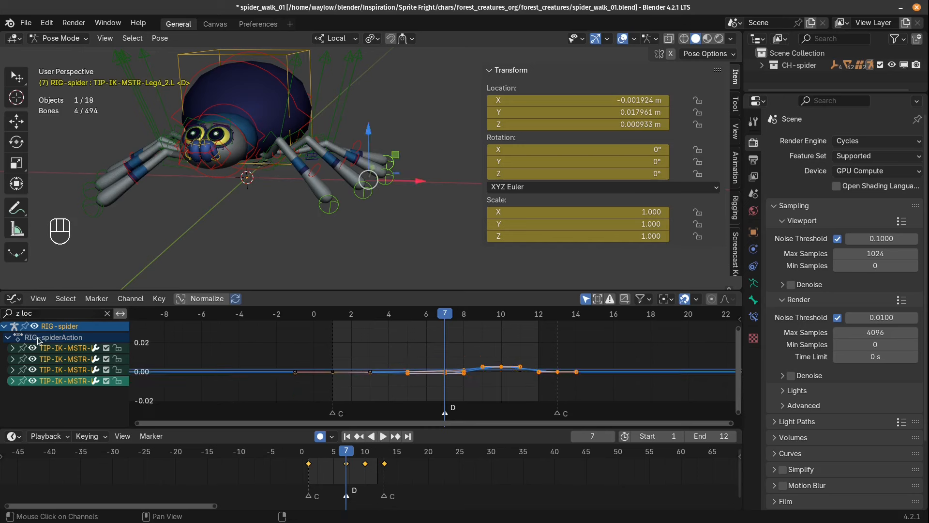
{"action": "key", "text": "a"}
{"action": "key", "text": "a"}
{"action": "key", "text": "KP_Decimal"}
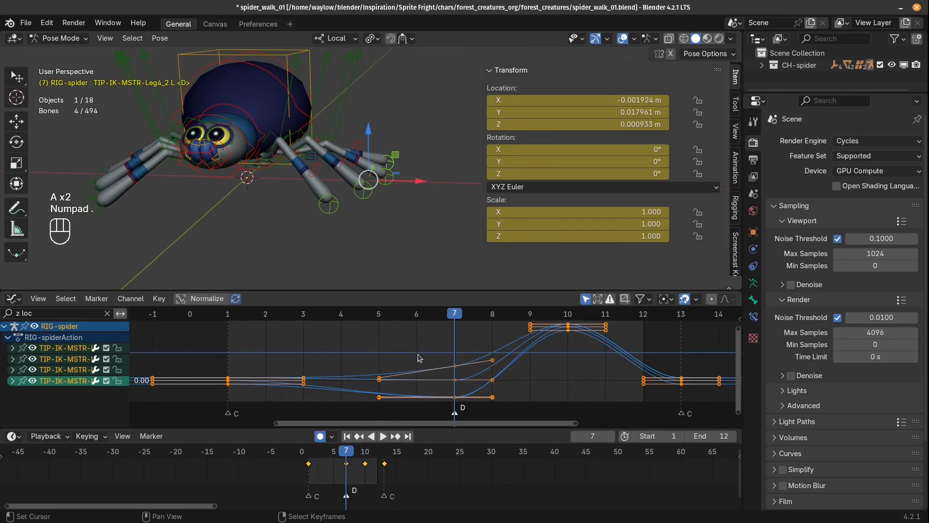
Step: Set the Z-location handles at frame 1 and the incoming handles at frame 7 to Vector
{"action": "key", "text": "a"}
{"action": "key", "text": "b"}
{"action": "left_click_drag", "start_coordinate": [193, 334], "coordinate": [465, 413]}
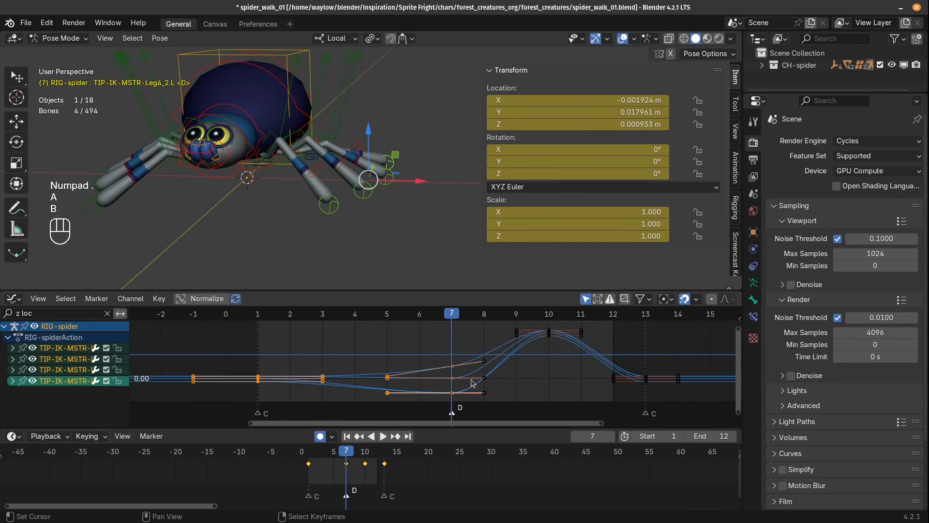
{"action": "scroll", "coordinate": [483, 380], "scroll_direction": "down", "scroll_amount": 2}
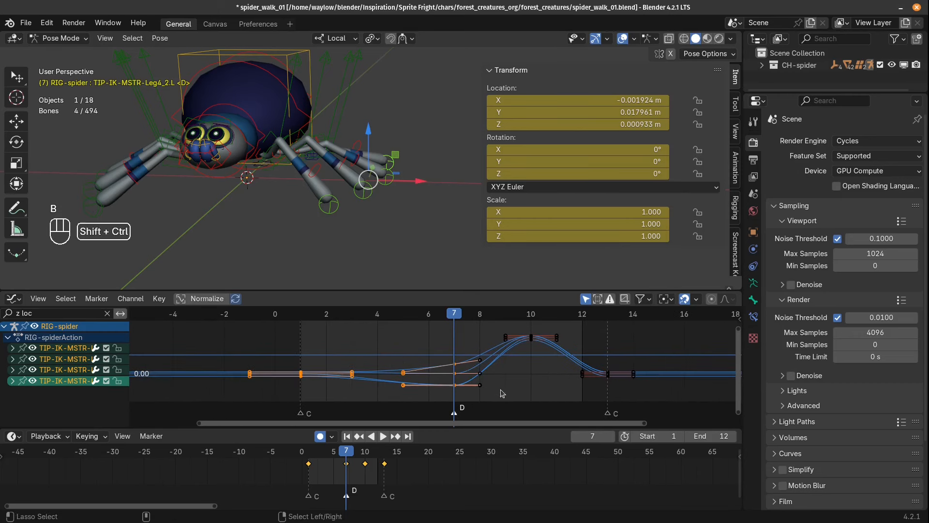
{"action": "mouse_move", "coordinate": [470, 394]}
{"action": "right_mouse_down", "text": "ctrl+shift"}
{"action": "mouse_move", "coordinate": [433, 374]}
{"action": "mouse_move", "coordinate": [465, 395]}
{"action": "right_mouse_up", "text": "ctrl+shift"}
{"action": "key", "text": "v"}
{"action": "left_click", "coordinate": [431, 386]}
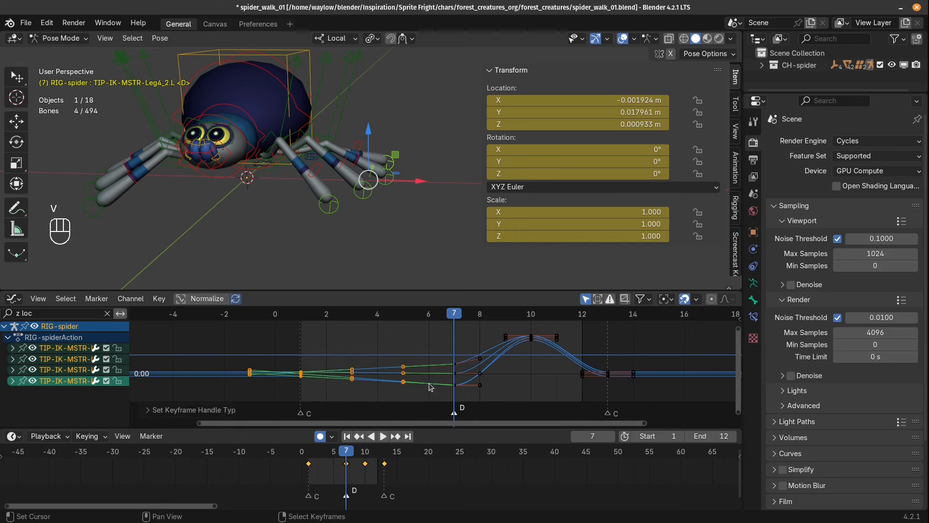
Step: Set the incoming Z-location handles at frame 13 to Vector
{"action": "middle_click_drag", "start_coordinate": [466, 371], "coordinate": [355, 379]}
{"action": "left_click_drag", "start_coordinate": [357, 381], "coordinate": [472, 394]}
{"action": "key", "text": "a"}
{"action": "key", "text": "b"}
{"action": "left_click_drag", "start_coordinate": [456, 359], "coordinate": [507, 400]}
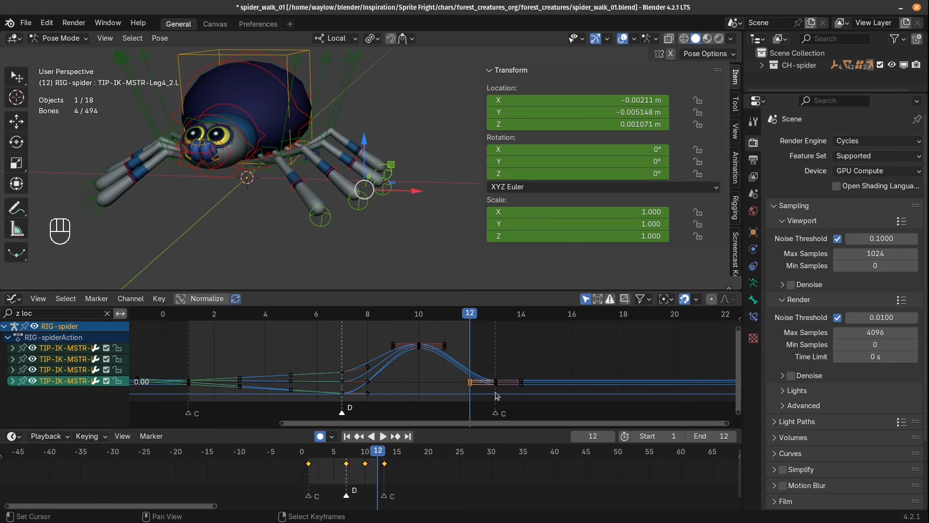
{"action": "key", "text": "v"}
{"action": "left_click", "coordinate": [479, 384]}
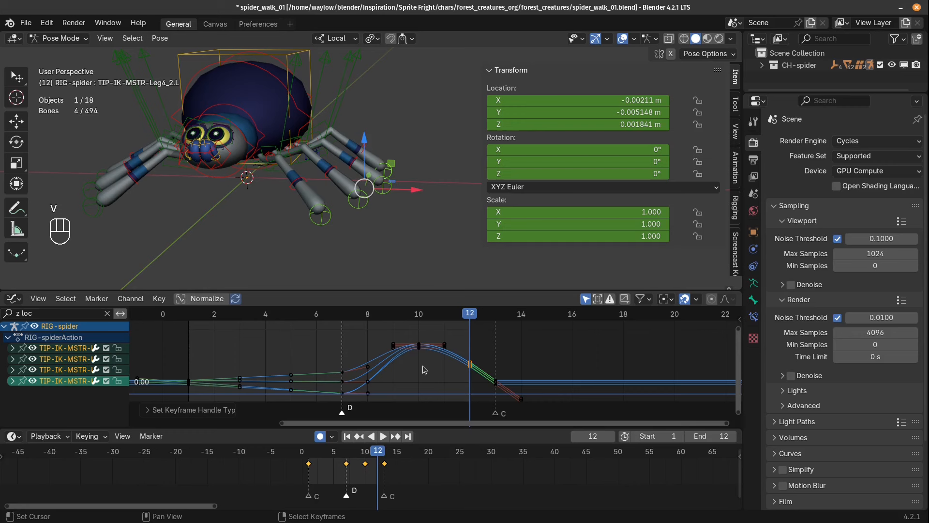
Step: Rotate the frame 10 handles of the Z-location curves so they slope upward over time, and lengthen them slightly
{"action": "key", "text": "shift"}
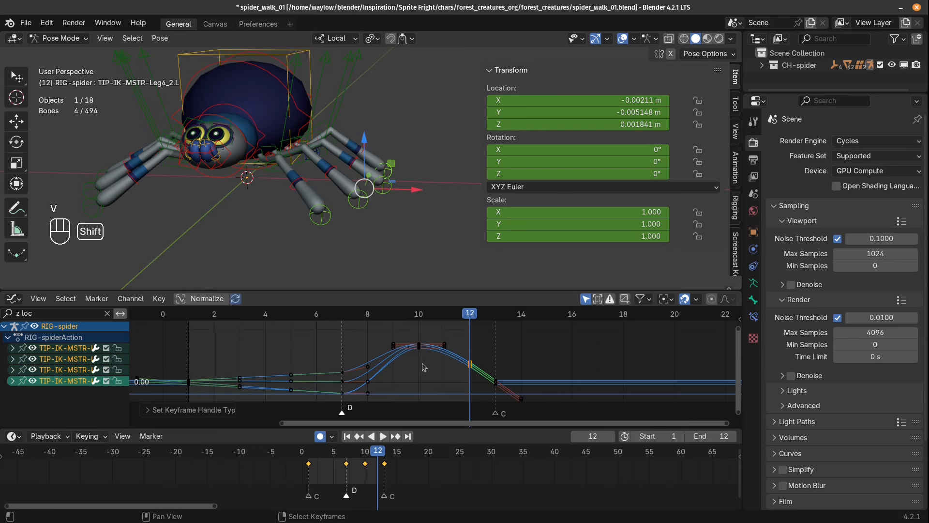
{"action": "middle_click_drag", "start_coordinate": [408, 380], "coordinate": [430, 380], "text": "shift"}
{"action": "key", "text": "a"}
{"action": "key", "text": "b"}
{"action": "left_click_drag", "start_coordinate": [413, 332], "coordinate": [457, 374]}
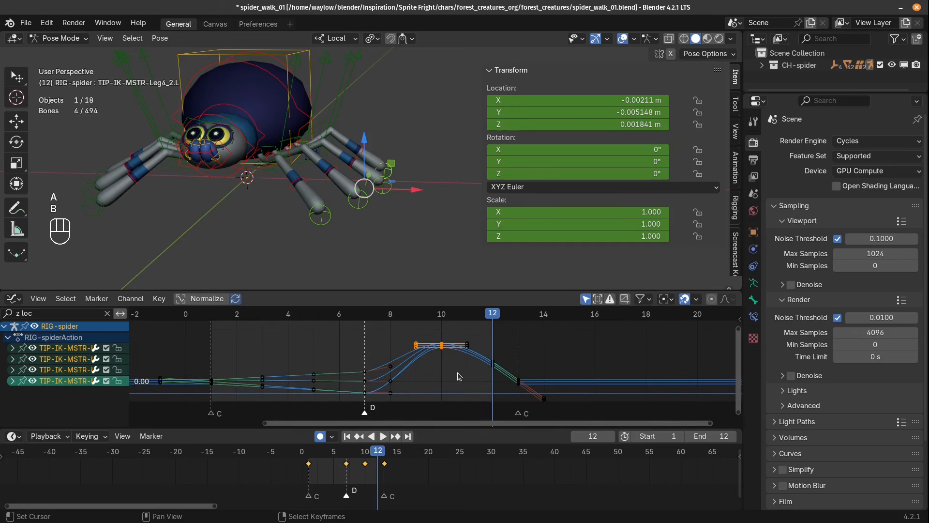
{"action": "key", "text": "r"}
{"action": "left_click", "coordinate": [533, 370]}
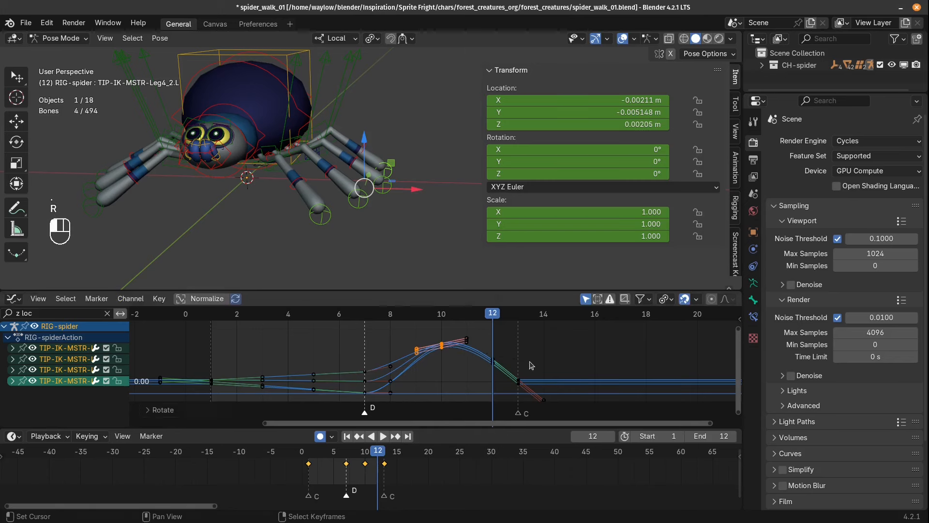
{"action": "key", "text": "s"}
{"action": "left_click", "coordinate": [542, 373]}
Step: Play back the adjusted leg motion and inspect it from the spider's left side
{"action": "key", "text": "shift+space"}
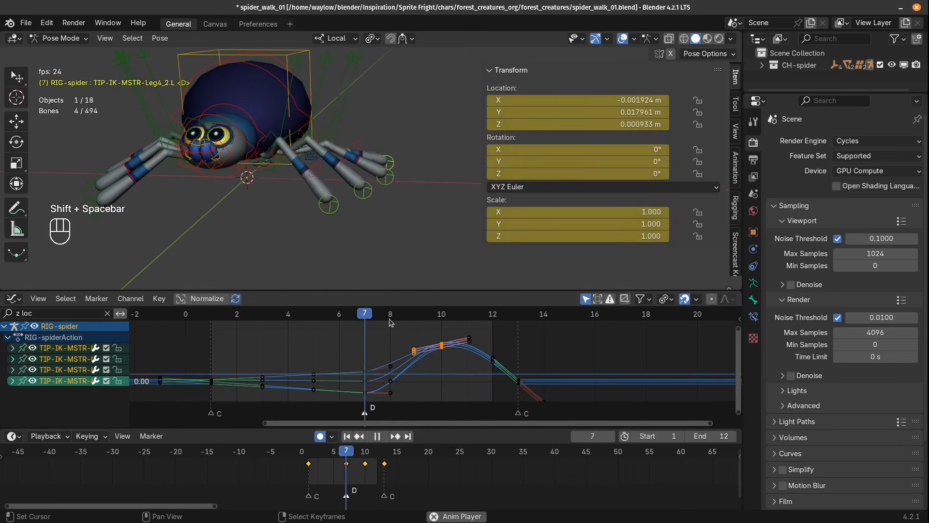
{"action": "middle_click_drag", "start_coordinate": [385, 262], "coordinate": [280, 227]}
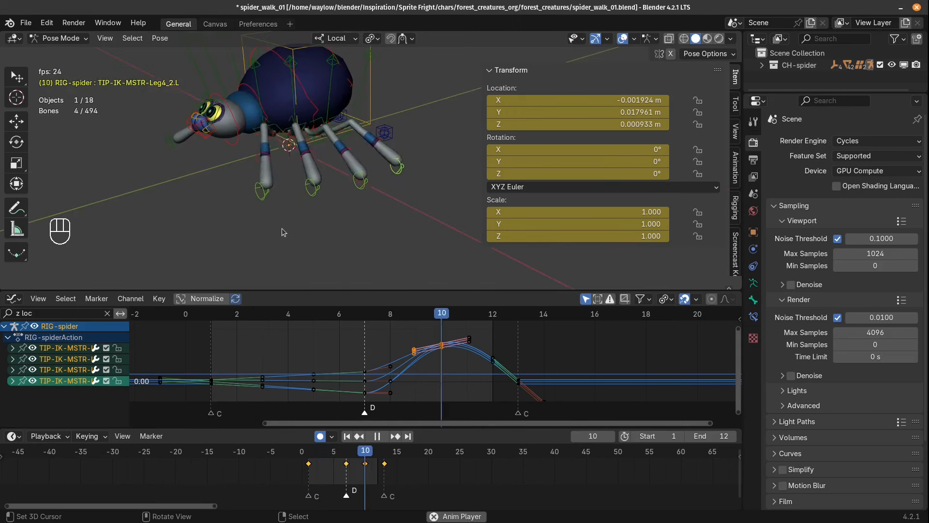
{"action": "key", "text": "Escape"}
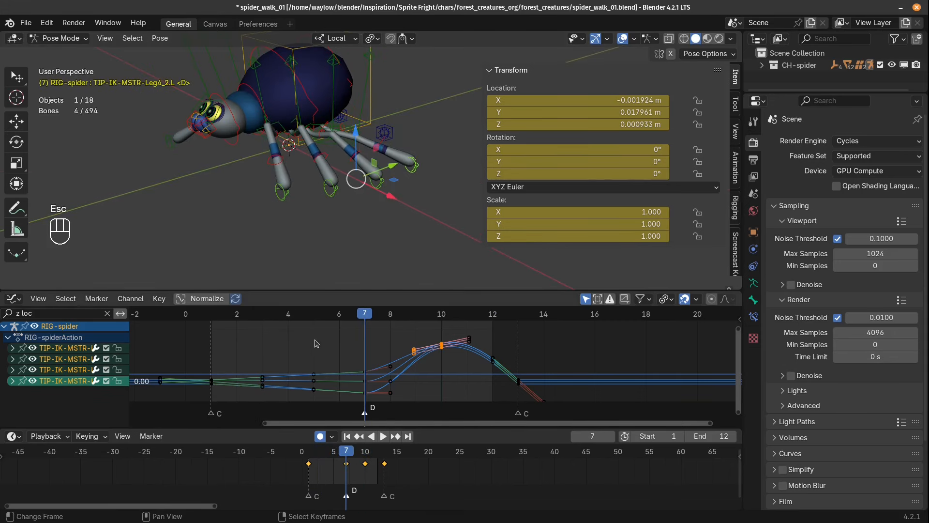
Step: At frame 1, select the four right leg-tip controls and insert keyframes on them
{"action": "left_click", "coordinate": [307, 463]}
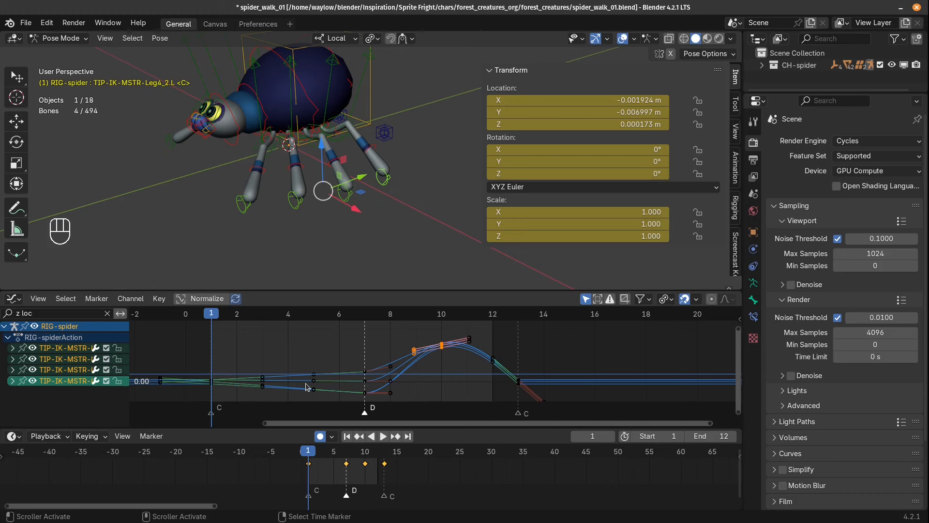
{"action": "key", "text": "KP_1"}
{"action": "key", "text": "KP_5"}
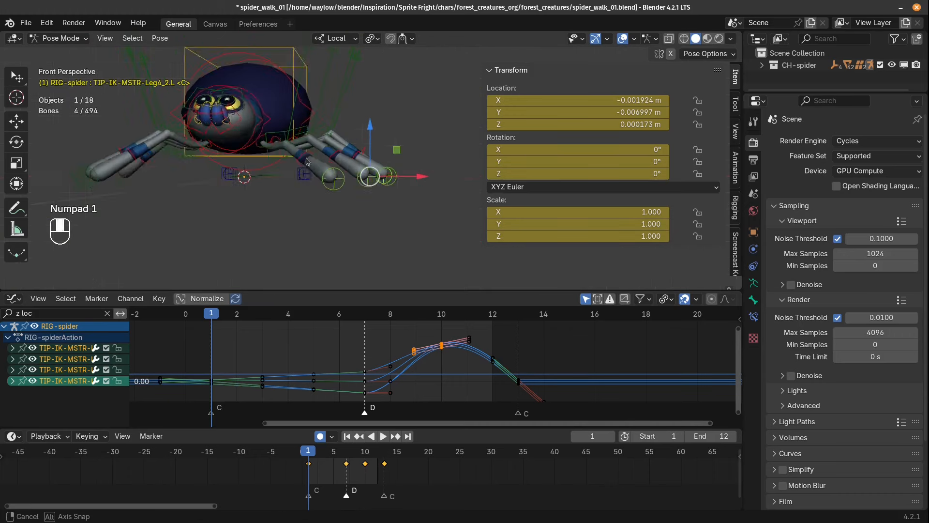
{"action": "middle_click_drag", "start_coordinate": [307, 161], "coordinate": [307, 190]}
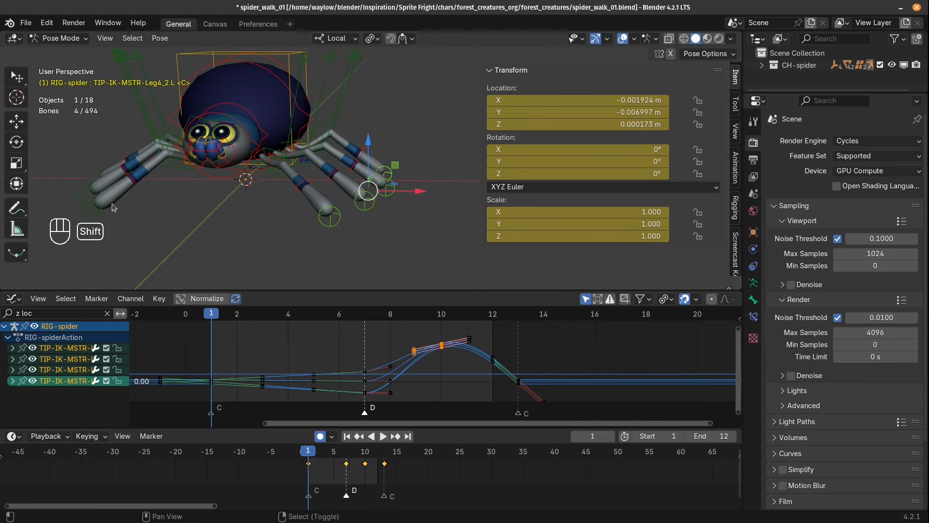
{"action": "middle_click_drag", "start_coordinate": [129, 222], "coordinate": [315, 248]}
{"action": "right_click", "coordinate": [98, 226]}
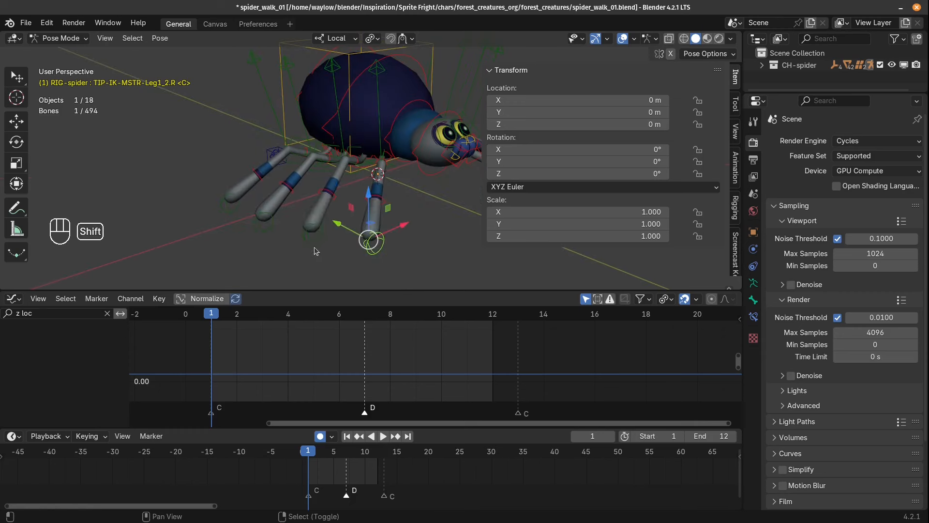
{"action": "right_click", "coordinate": [312, 234], "text": "shift"}
{"action": "right_click", "coordinate": [262, 228], "text": "shift"}
{"action": "right_click", "coordinate": [230, 204], "text": "shift"}
{"action": "key", "text": "i"}
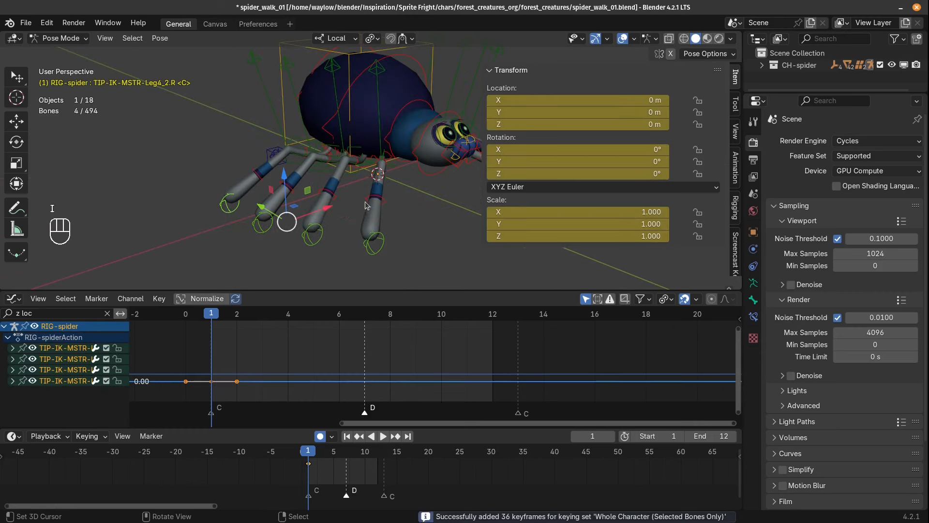
{"action": "middle_click_drag", "start_coordinate": [365, 202], "coordinate": [338, 190]}
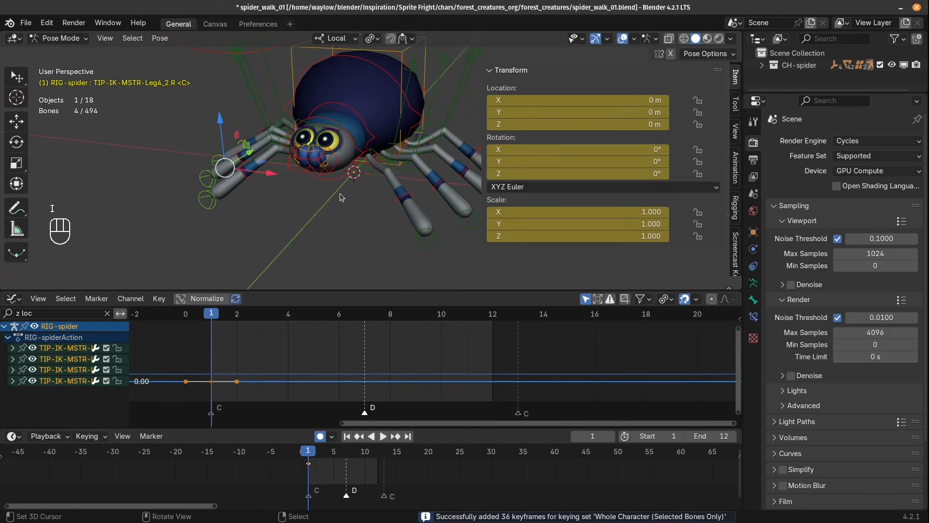
Step: Switch the selection to the mirrored left leg-tip controls and copy all their keyframes
{"action": "key", "text": "shift+ctrl+m"}
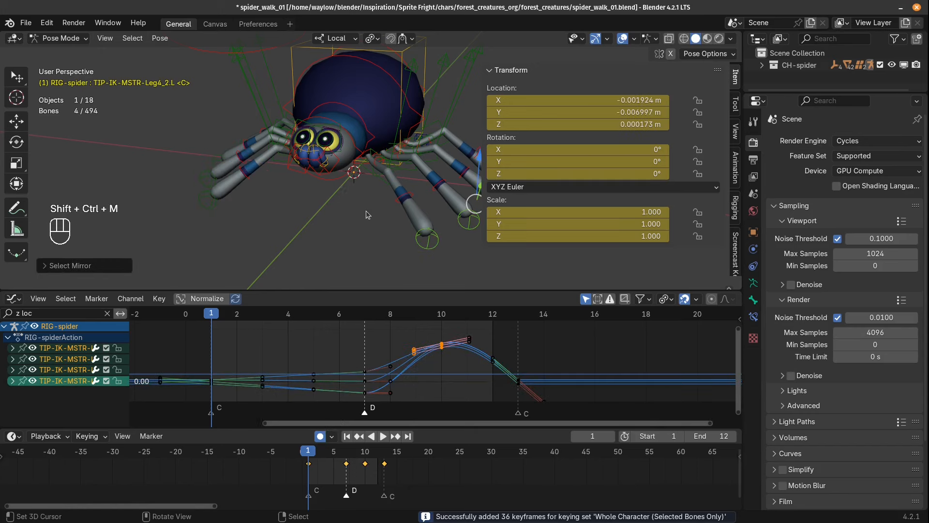
{"action": "middle_click_drag", "start_coordinate": [366, 210], "coordinate": [339, 213]}
{"action": "key", "text": "a"}
{"action": "key", "text": "a"}
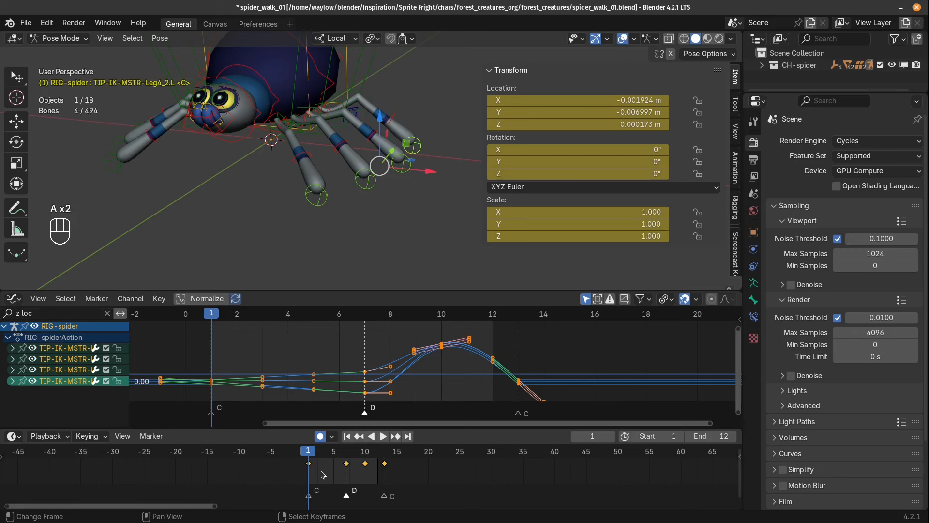
{"action": "key", "text": "a"}
{"action": "key", "text": "ctrl+c"}
Step: Paste the copied keyframes flipped onto the four right leg-tip controls at frame 1 and play back both sides
{"action": "key", "text": "shift+ctrl+m"}
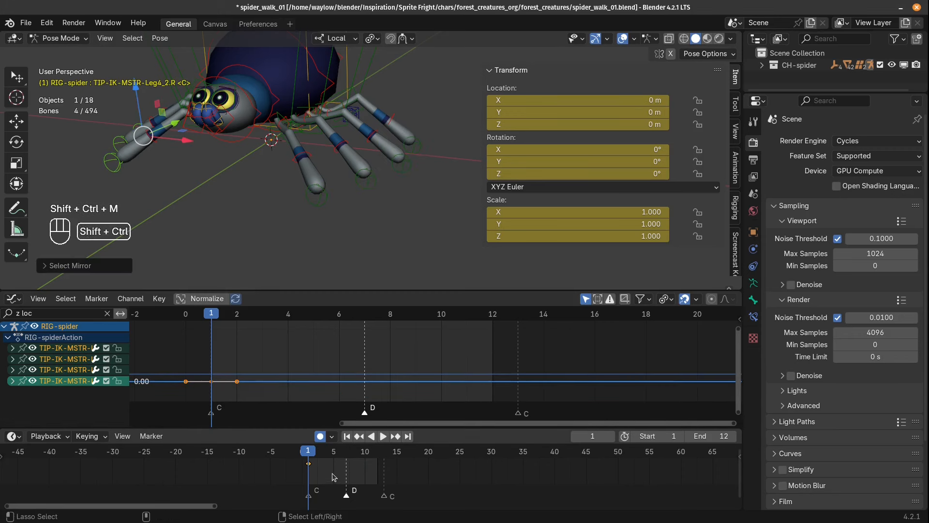
{"action": "key", "text": "shift+ctrl+v"}
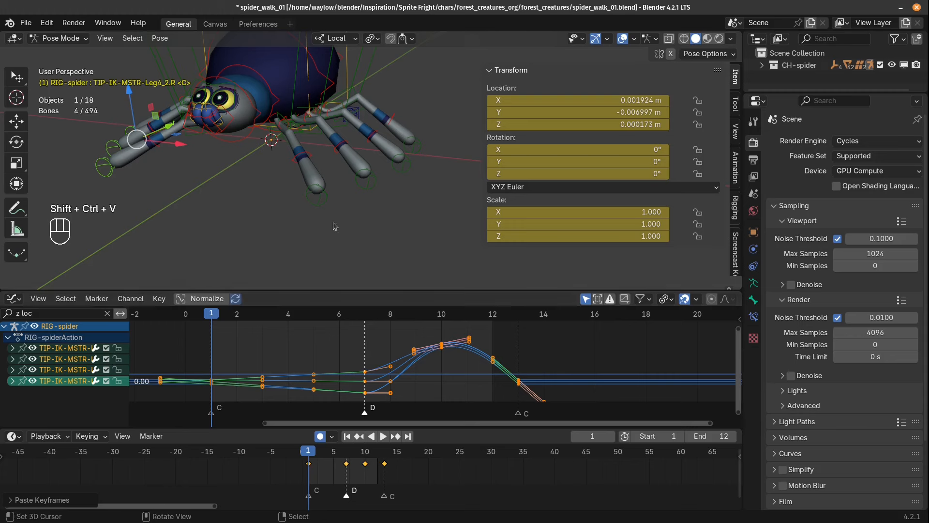
{"action": "key", "text": "KP_7"}
{"action": "key", "text": "shift+space"}
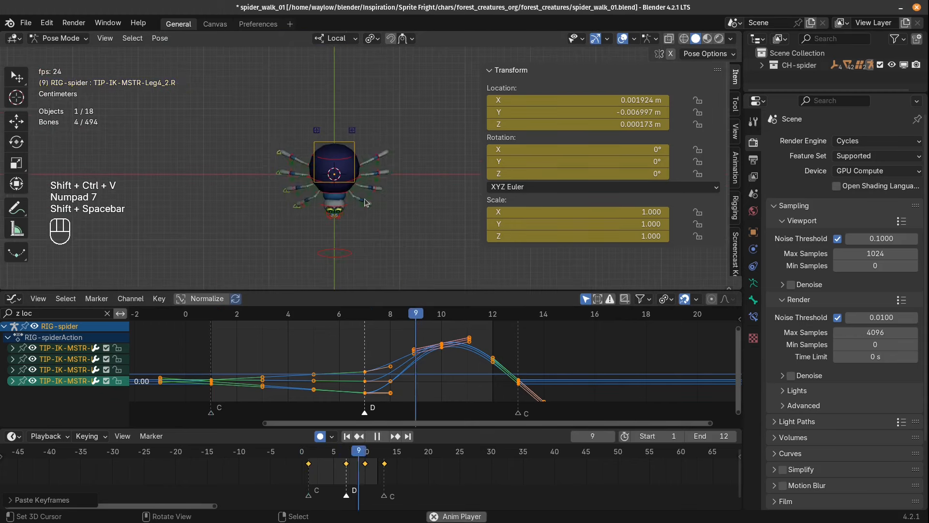
{"action": "middle_click_drag", "start_coordinate": [365, 199], "coordinate": [383, 184]}
{"action": "scroll", "coordinate": [356, 184], "scroll_direction": "up", "scroll_amount": 2}
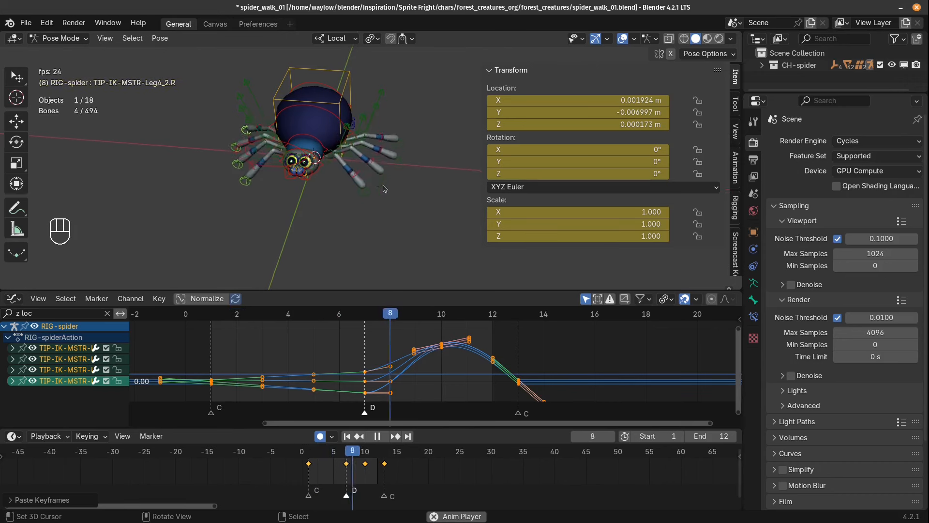
Step: Stop the playback and extend the selection to the mirrored leg-tip controls so both sides are selected together
{"action": "key", "text": "Escape"}
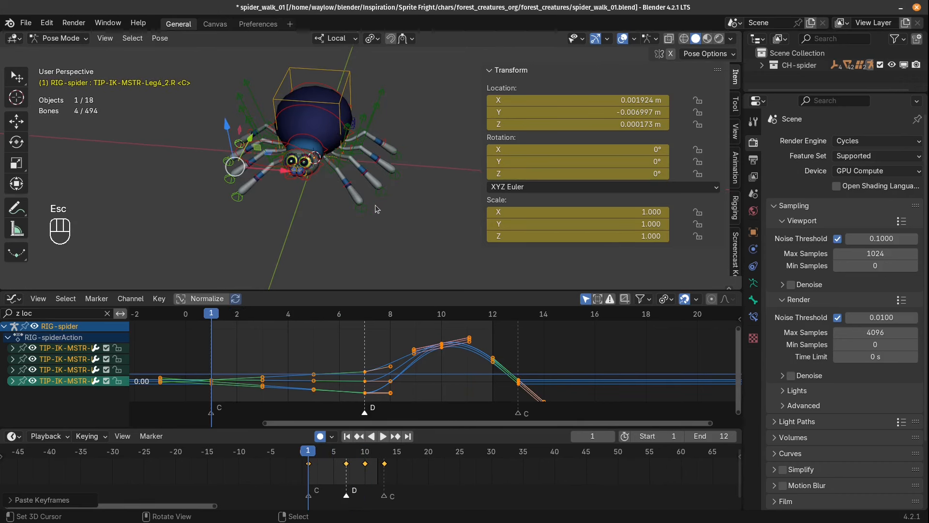
{"action": "key", "text": "shift+ctrl+m"}
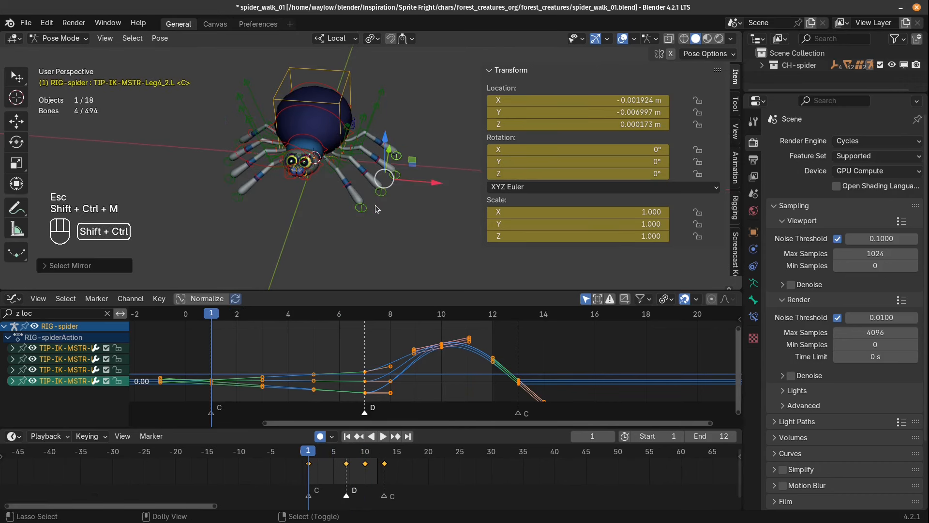
{"action": "left_click", "coordinate": [40, 270]}
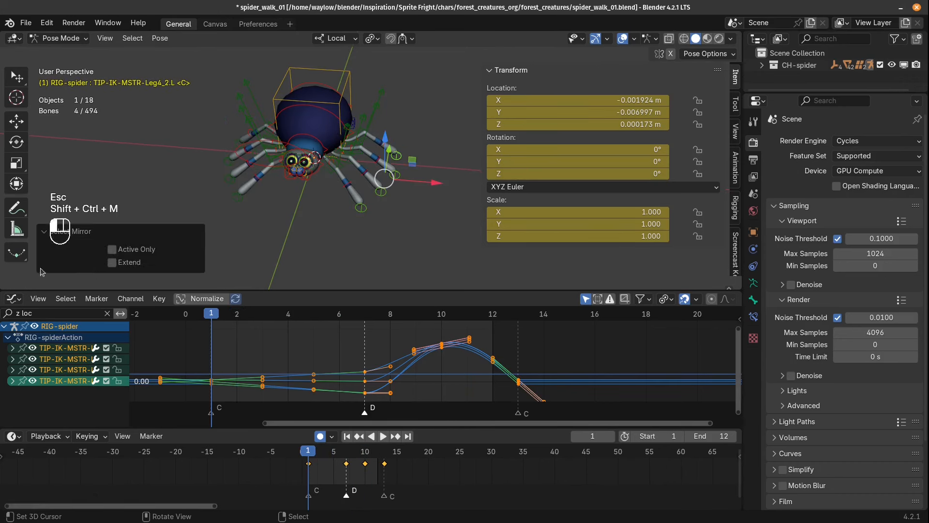
{"action": "left_click", "coordinate": [113, 263]}
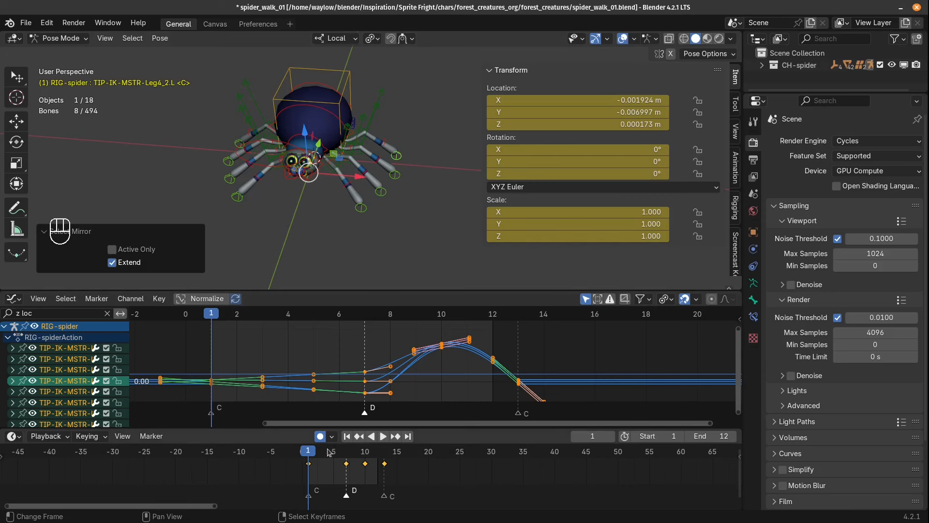
Step: Make the curves of all eight leg-tip controls cyclic and play back the animation beyond the 12-frame range
{"action": "middle_click_drag", "start_coordinate": [264, 234], "coordinate": [315, 246]}
{"action": "key", "text": "a"}
{"action": "key", "text": "a"}
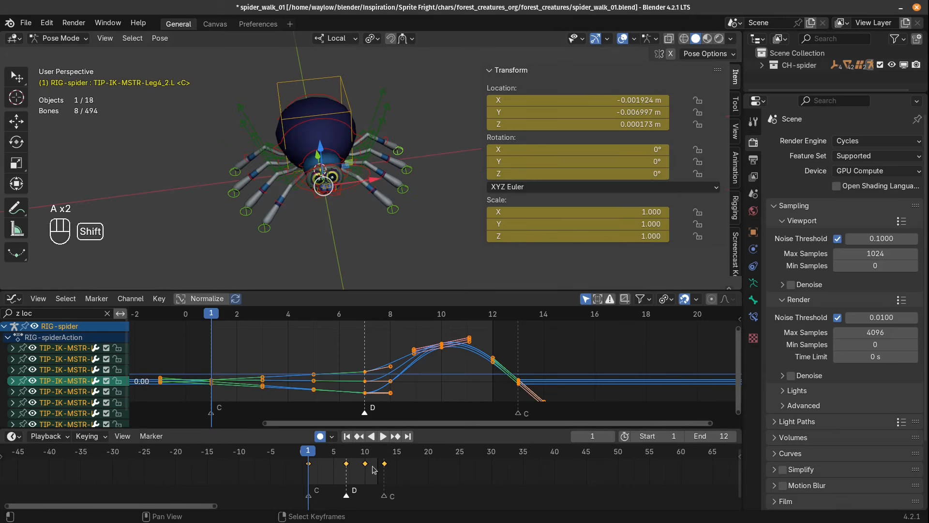
{"action": "key", "text": "shift+e"}
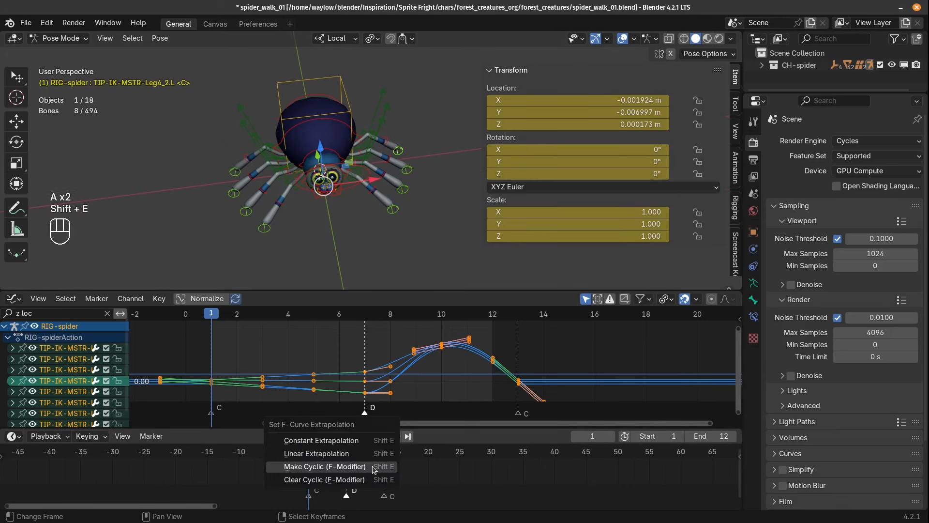
{"action": "left_click", "coordinate": [325, 467]}
{"action": "key", "text": "space"}
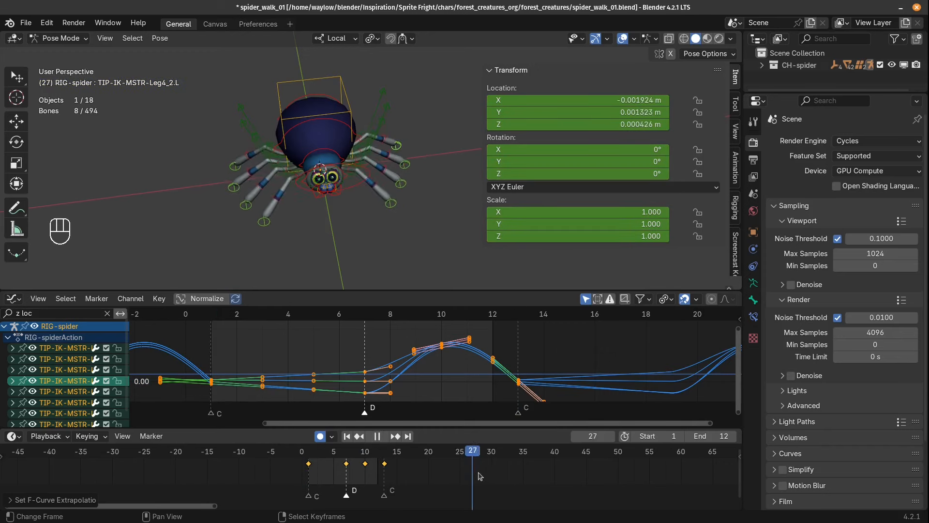
{"action": "key", "text": "Escape"}
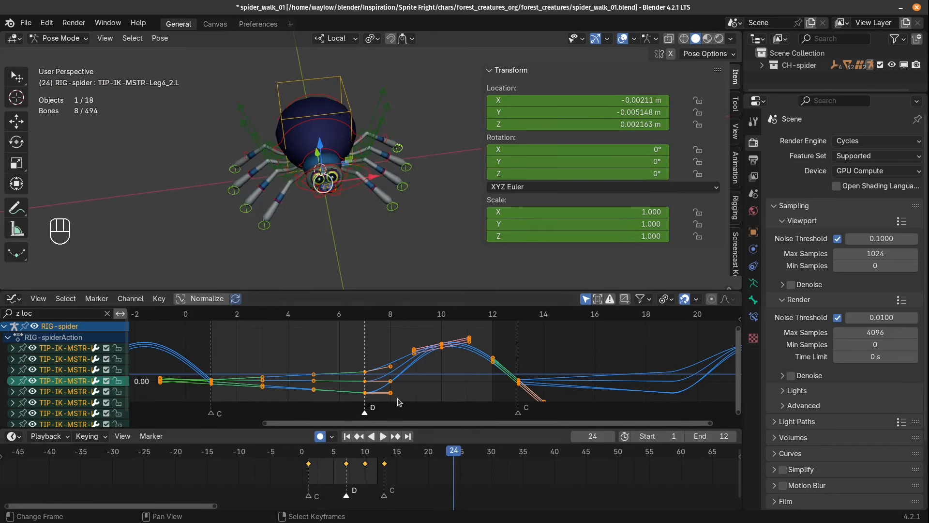
Step: Select the four right leg-tip controls and shift all their keyframes 6 frames later
{"action": "right_click", "coordinate": [266, 227]}
{"action": "right_click", "coordinate": [246, 209], "text": "shift"}
{"action": "right_click", "coordinate": [233, 191], "text": "shift"}
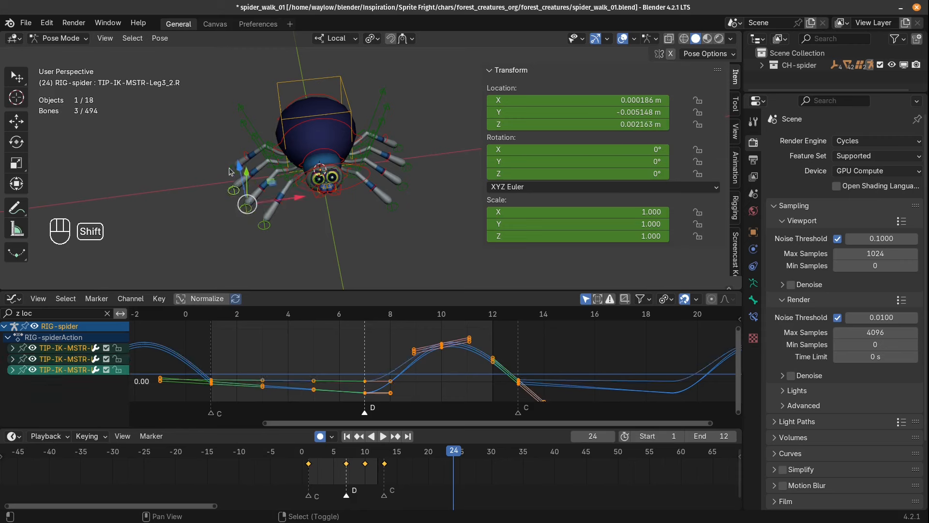
{"action": "right_click", "coordinate": [235, 170], "text": "shift"}
{"action": "left_click", "coordinate": [310, 467]}
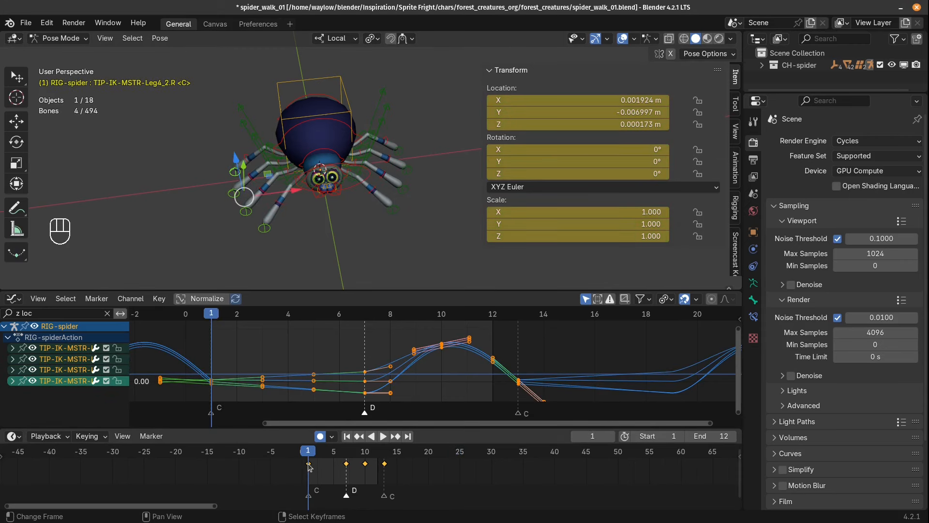
{"action": "key", "text": "g"}
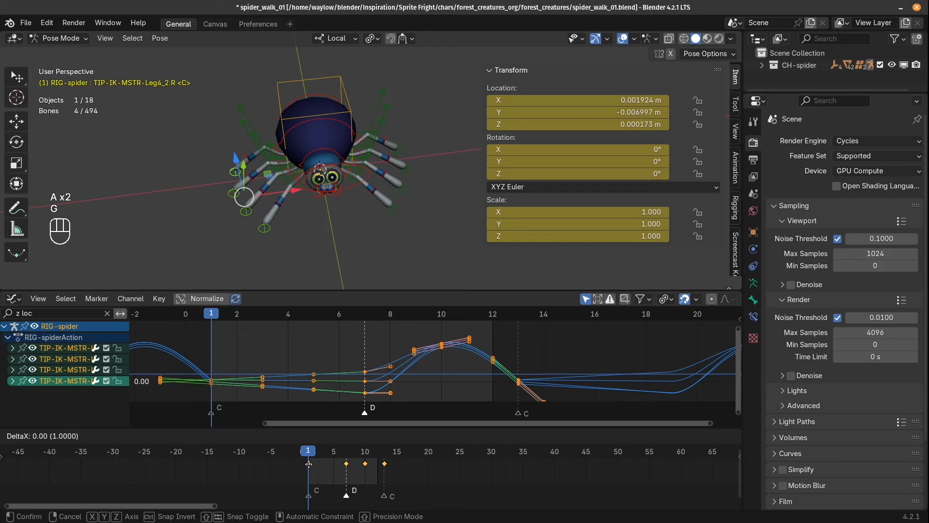
{"action": "key", "text": "6"}
{"action": "left_click", "coordinate": [310, 467]}
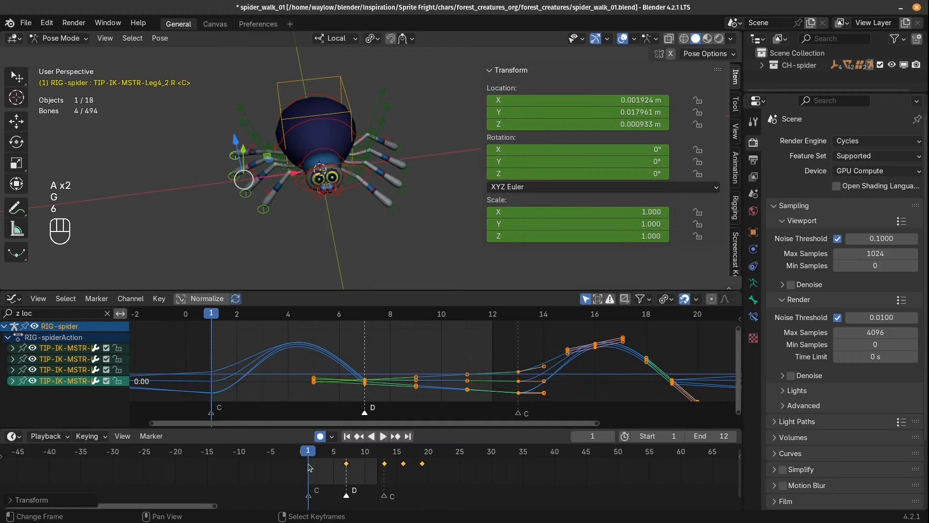
Step: Play back the walk with the offset right legs and examine it from above
{"action": "key", "text": "shift+space"}
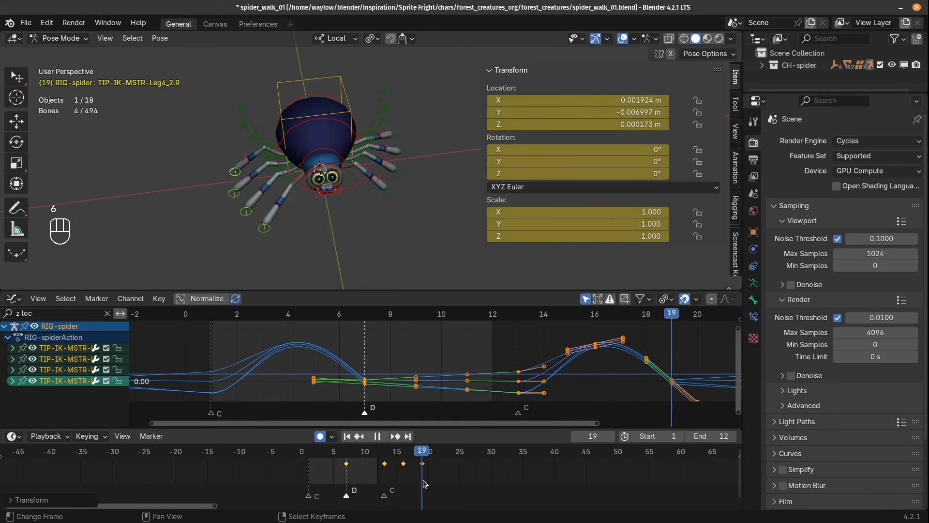
{"action": "middle_click_drag", "start_coordinate": [376, 214], "coordinate": [321, 247]}
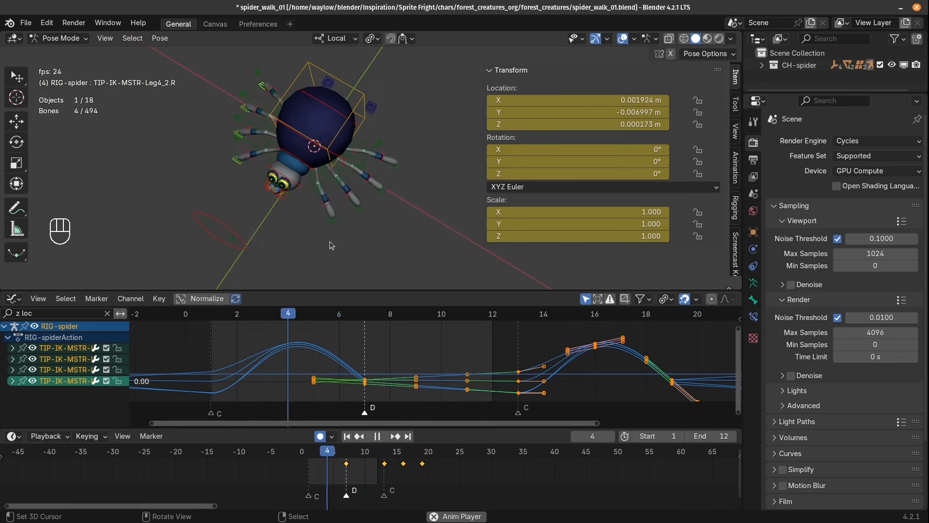
{"action": "key", "text": "Escape"}
Step: Select the leg-tip controls of the rear legs and the second legs from the front on both sides
{"action": "middle_click_drag", "start_coordinate": [296, 246], "coordinate": [315, 239]}
{"action": "scroll", "coordinate": [316, 240], "scroll_direction": "up", "scroll_amount": 1}
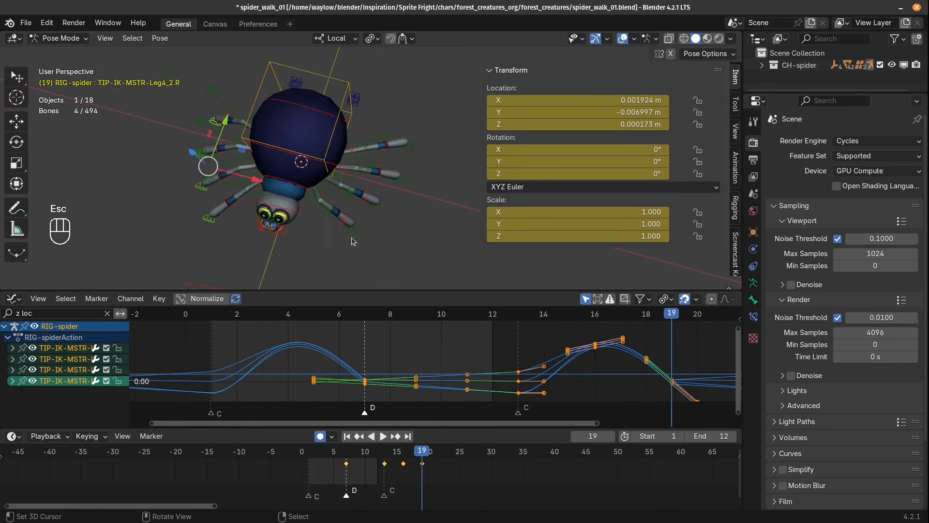
{"action": "left_click", "coordinate": [403, 183], "text": "shift"}
{"action": "key", "text": "ctrl+shift+m"}
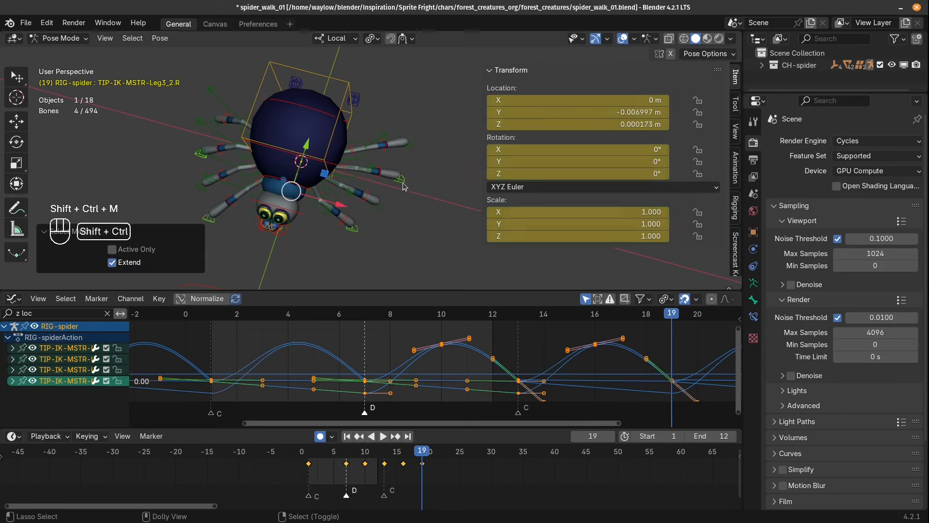
{"action": "right_click", "coordinate": [382, 210]}
{"action": "right_click", "coordinate": [412, 149], "text": "shift"}
{"action": "key", "text": "ctrl+shift+m"}
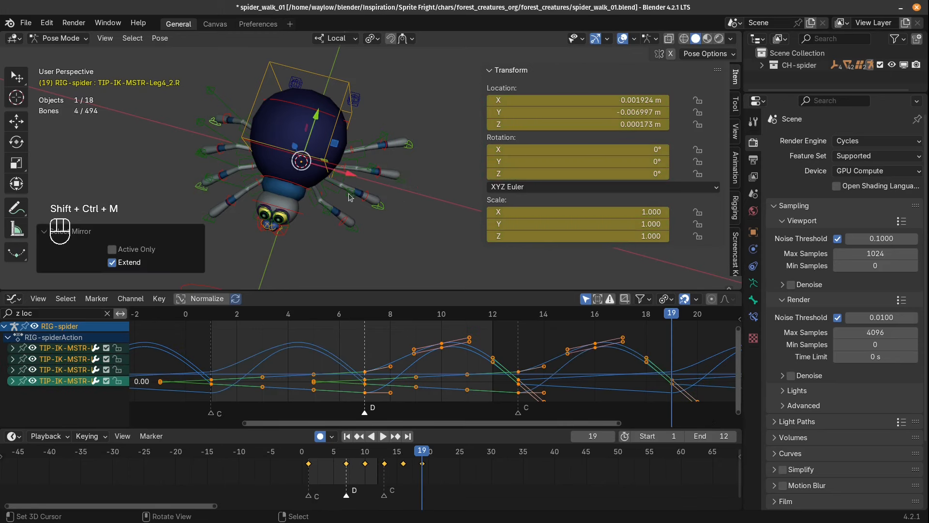
Step: Shift all keyframes of the selected alternating leg-tip controls 6 frames later
{"action": "middle_click_drag", "start_coordinate": [350, 197], "coordinate": [334, 190]}
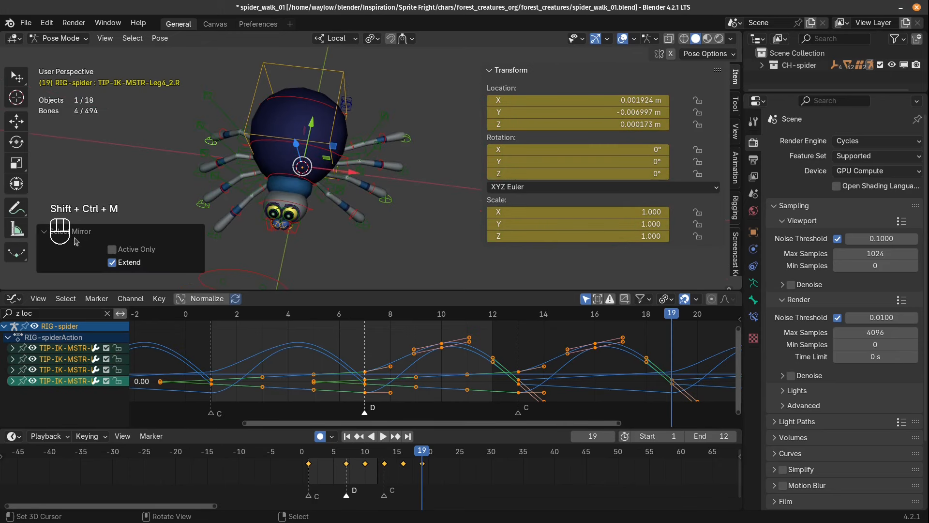
{"action": "left_click", "coordinate": [45, 233]}
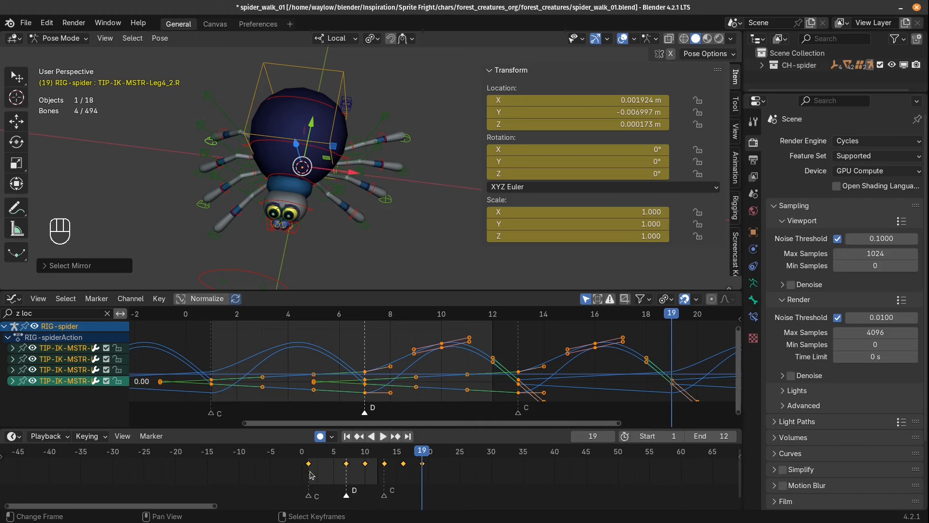
{"action": "key", "text": "a"}
{"action": "key", "text": "a"}
{"action": "key", "text": "g"}
{"action": "key", "text": "6"}
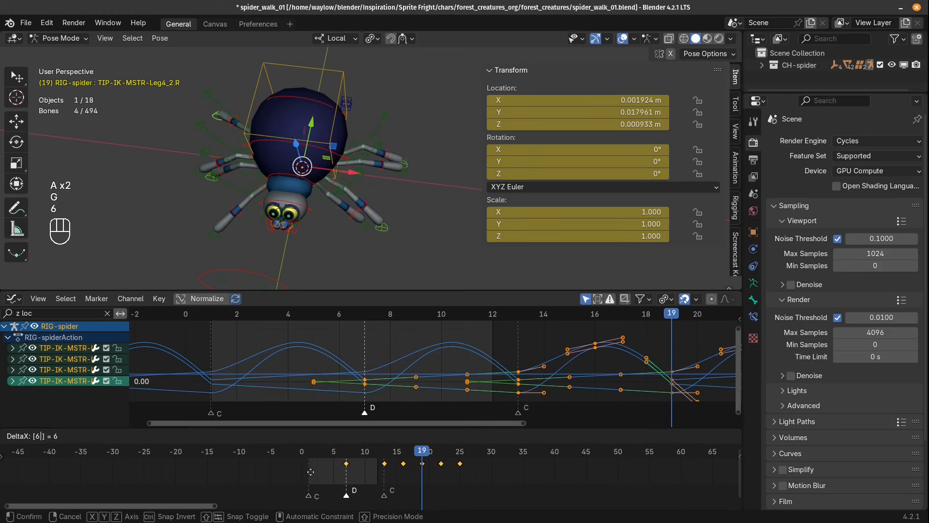
{"action": "left_click", "coordinate": [311, 474]}
Step: Play back the alternating leg motion and inspect it from the side and the front
{"action": "key", "text": "shift+space"}
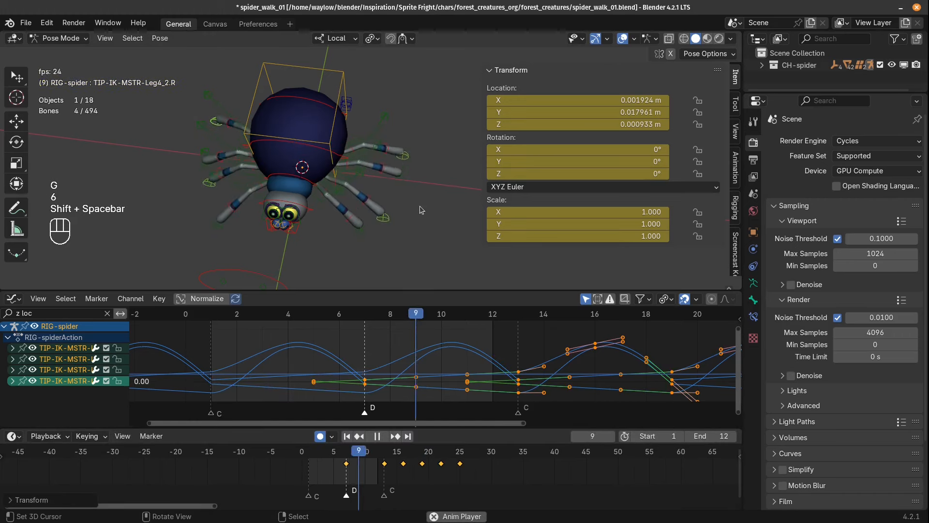
{"action": "middle_click_drag", "start_coordinate": [276, 271], "coordinate": [318, 168]}
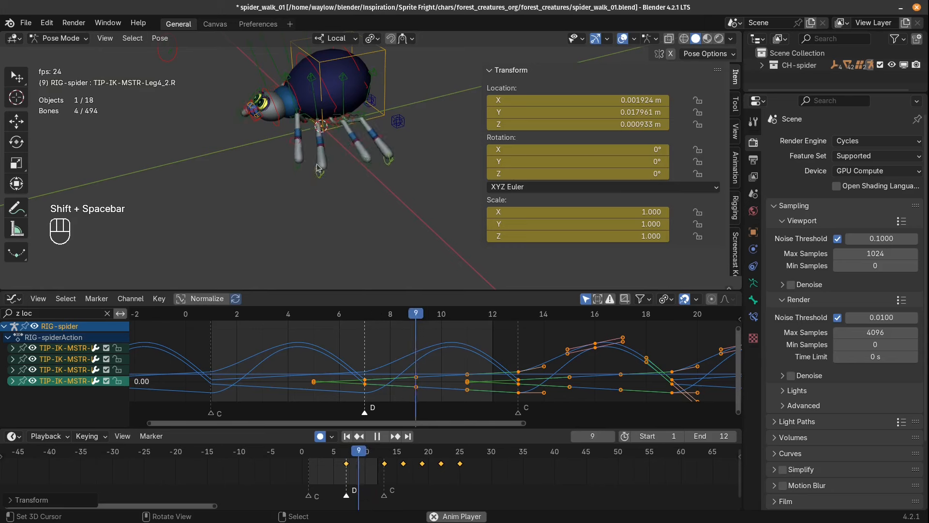
{"action": "key", "text": "KP_1"}
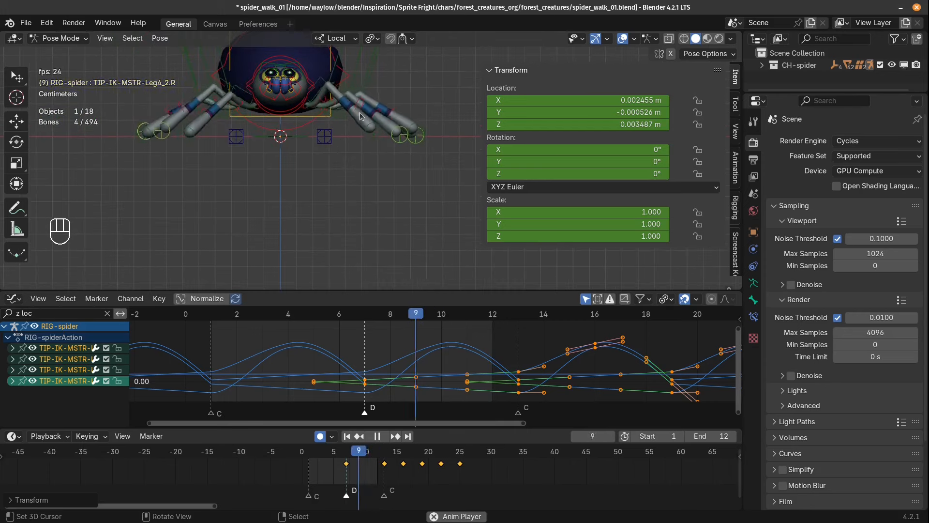
{"action": "middle_click_drag", "start_coordinate": [354, 144], "coordinate": [312, 209]}
{"action": "key", "text": "Escape"}
{"action": "scroll", "coordinate": [292, 144], "scroll_direction": "down", "scroll_amount": 3}
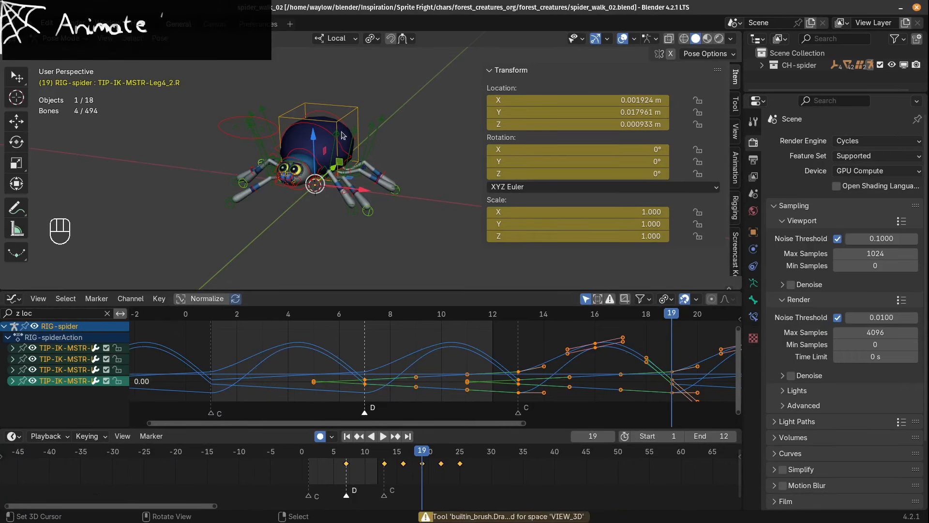
Step: Insert a location keyframe on the Body_Root control at frame 1 and duplicate it to frame 13
{"action": "right_click", "coordinate": [345, 117]}
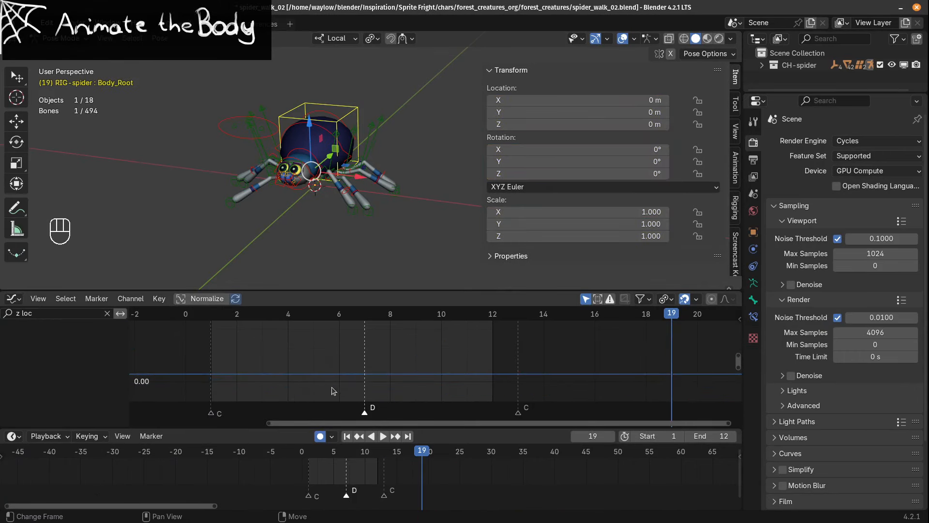
{"action": "key", "text": "shift+Left"}
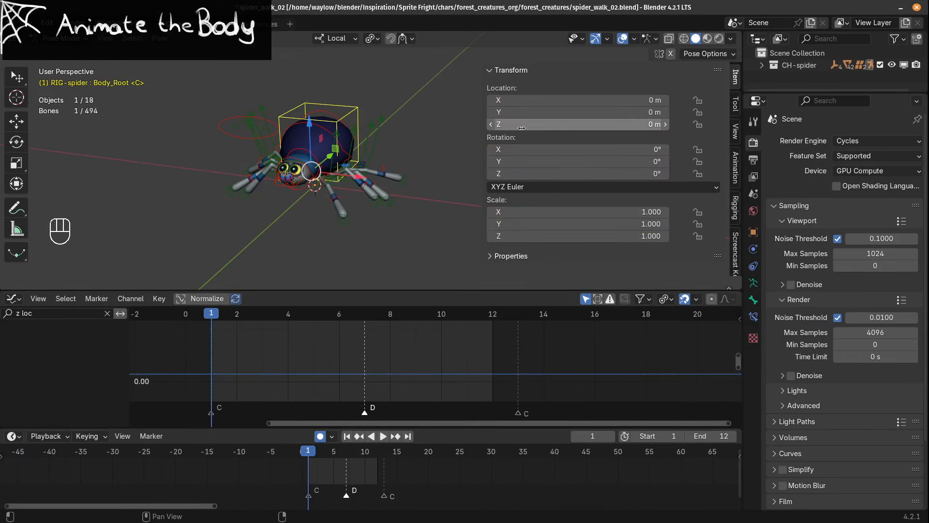
{"action": "key", "text": "i"}
{"action": "key", "text": "KP_3"}
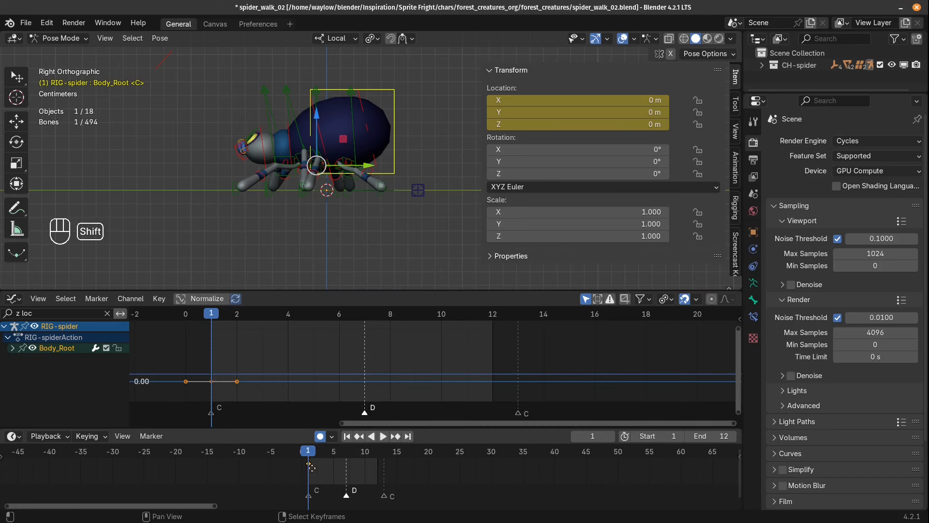
{"action": "key", "text": "shift+d"}
{"action": "left_click", "coordinate": [385, 476]}
Step: At frame 7, lower the Body_Root control slightly as a keyed pose and play back the body bounce
{"action": "left_click", "coordinate": [346, 453]}
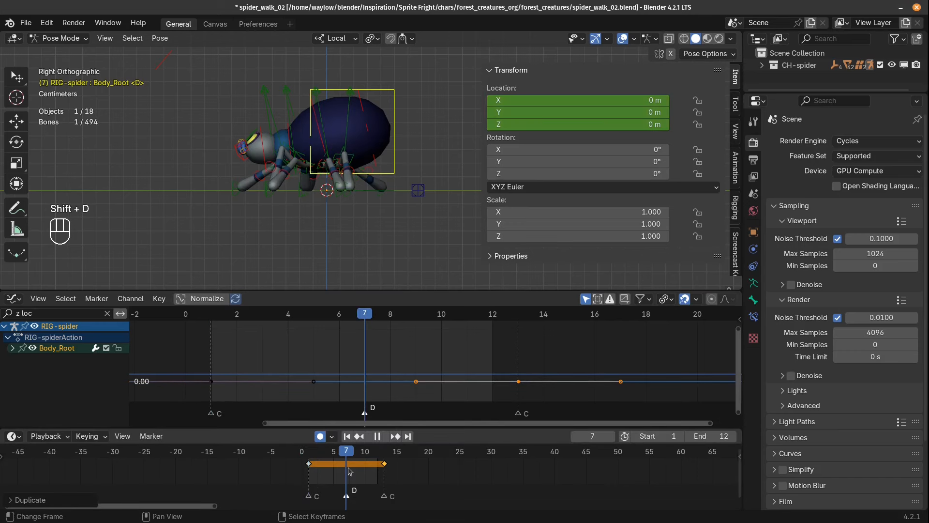
{"action": "left_click_drag", "start_coordinate": [314, 121], "coordinate": [333, 172], "text": "shift"}
{"action": "key", "text": "shift+space"}
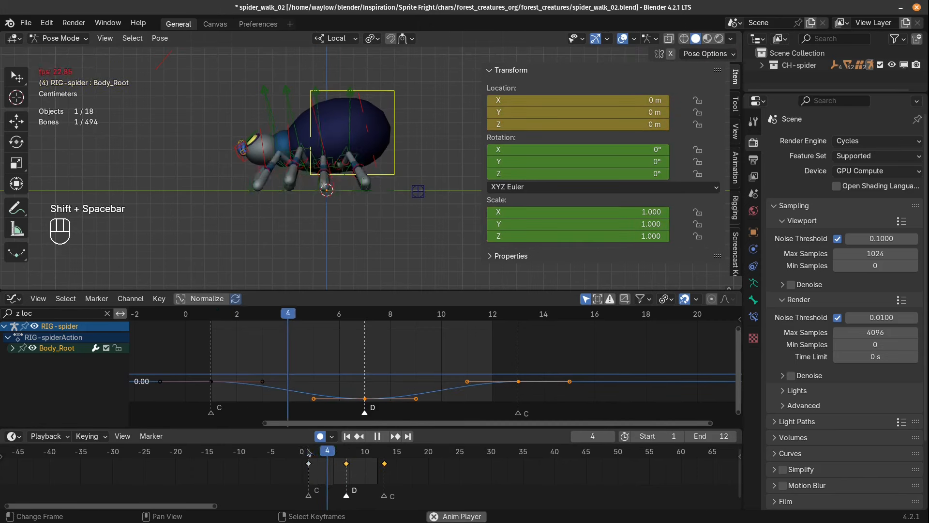
{"action": "key", "text": "Escape"}
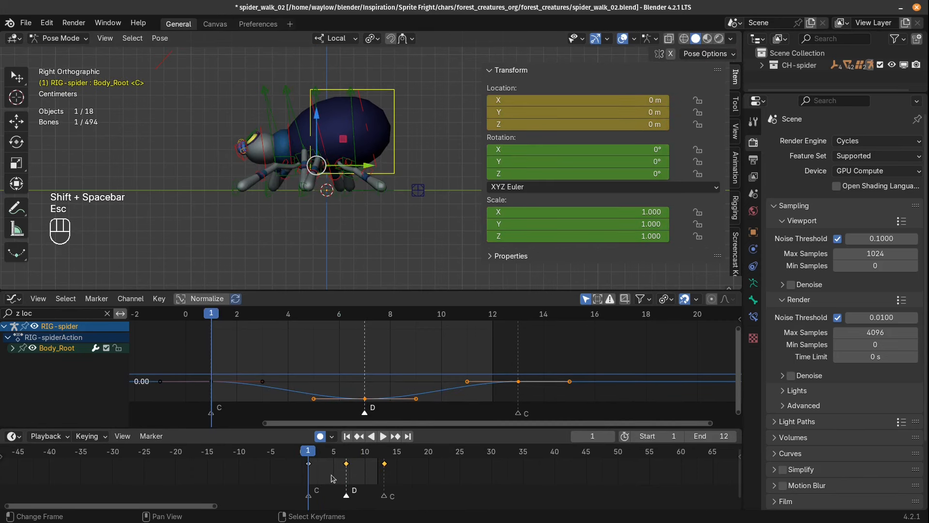
Step: Duplicate all the Body_Root keyframes 12 frames later, from frame 13 to frame 25
{"action": "key", "text": "a"}
{"action": "key", "text": "shift+d"}
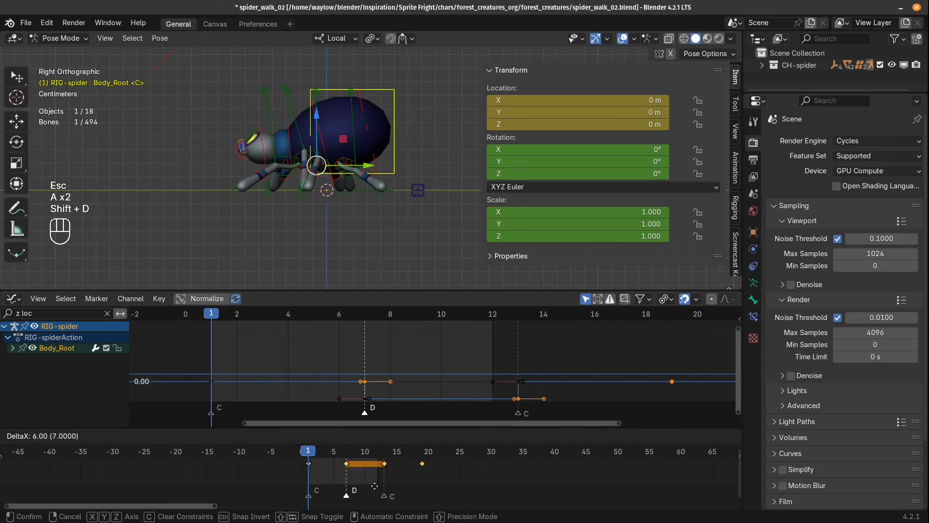
{"action": "left_click", "coordinate": [403, 494]}
Step: Scale the timing of all Body_Root keyframes by 0.5 from frame 1 to get two bounces per cycle
{"action": "key", "text": "a"}
{"action": "key", "text": "a"}
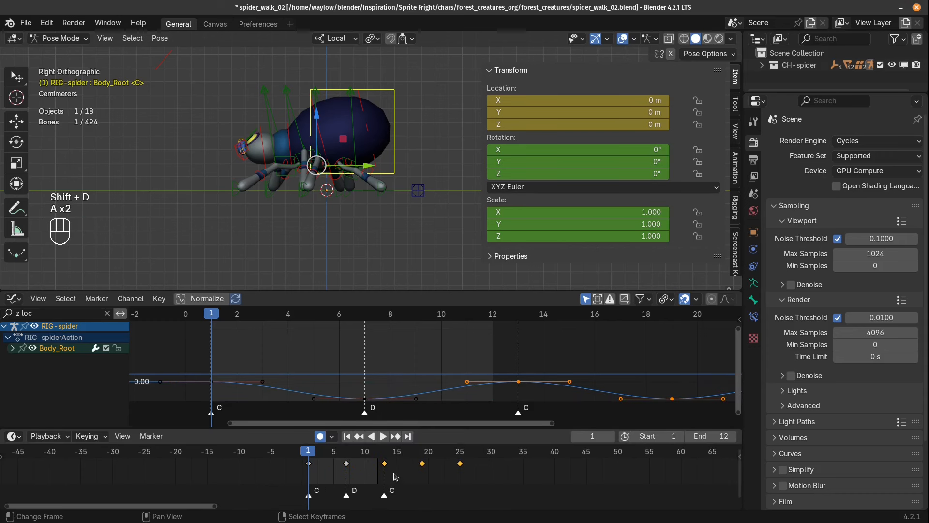
{"action": "key", "text": "s"}
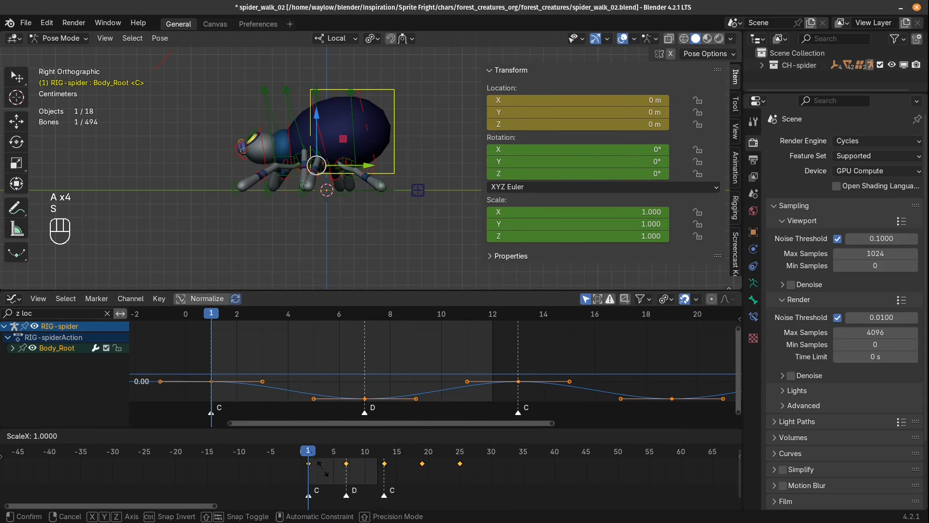
{"action": "key", "text": "KP_Decimal"}
{"action": "key", "text": "KP_5"}
{"action": "key", "text": "KP_Enter"}
Step: Make the Body_Root curves cyclic and play back the walk with the doubled bounce
{"action": "key", "text": "shift+e"}
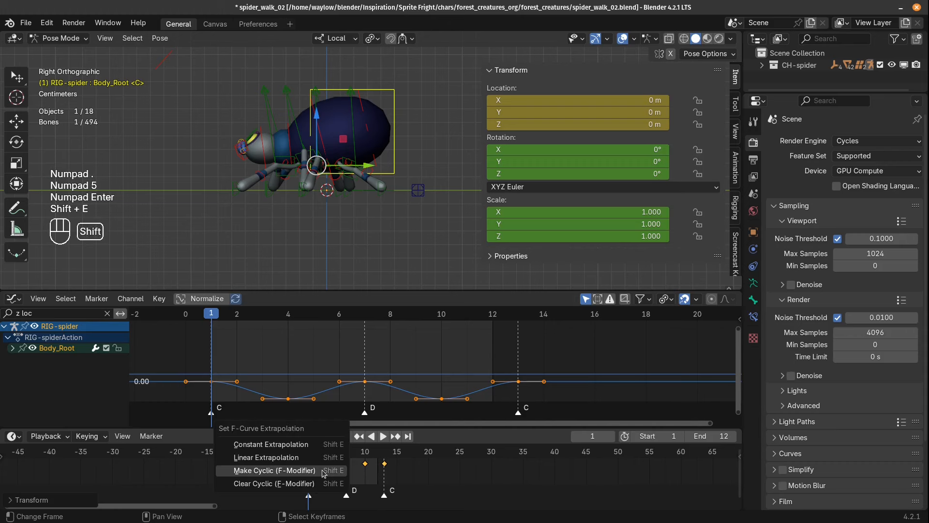
{"action": "left_click", "coordinate": [324, 471]}
{"action": "left_click", "coordinate": [382, 436]}
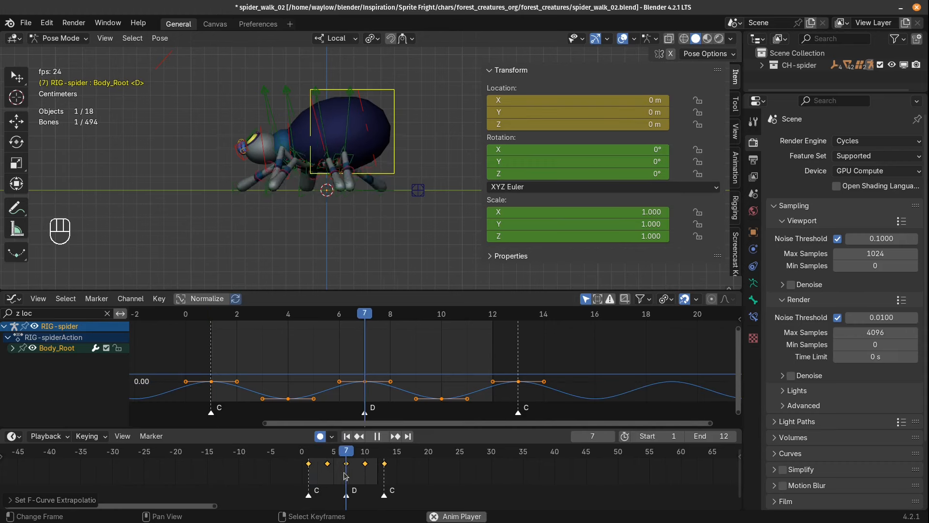
Step: Shift all the Body_Root Z Location keyframes 2 frames later and play back the walk from the front view
{"action": "key", "text": "Escape"}
{"action": "right_click", "coordinate": [206, 386]}
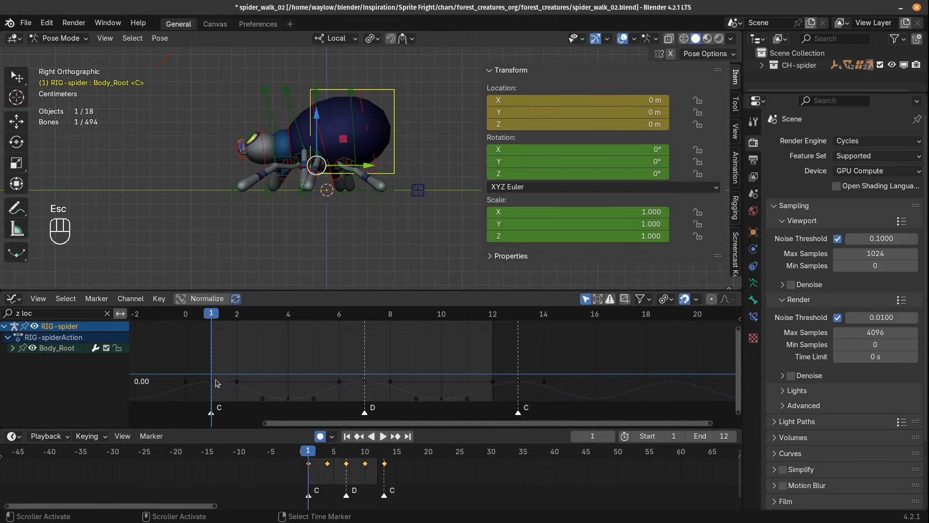
{"action": "right_click", "coordinate": [214, 381]}
{"action": "key", "text": "l"}
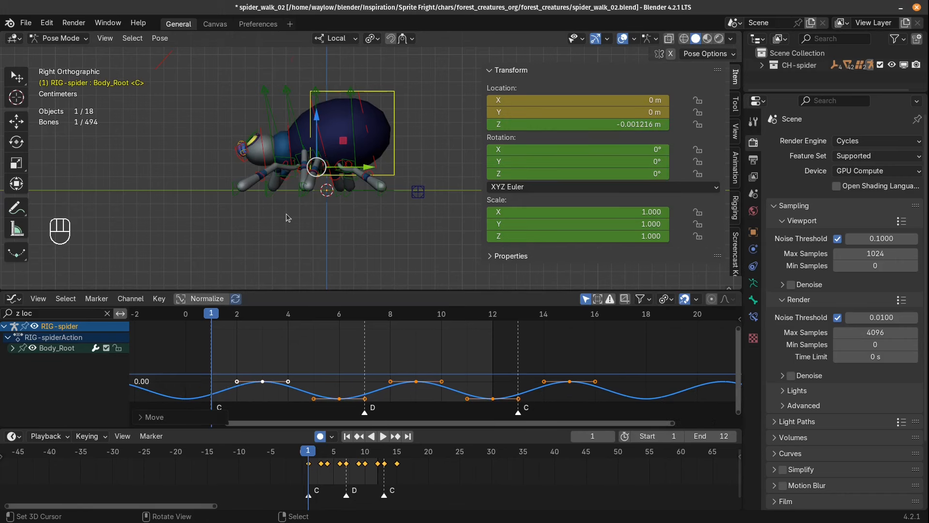
{"action": "key", "text": "KP_1"}
{"action": "key", "text": "shift+space"}
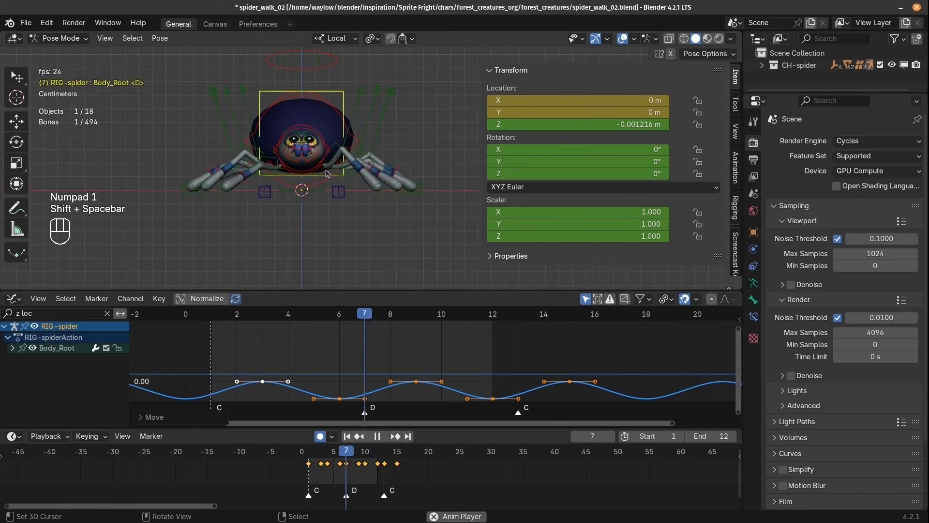
{"action": "key", "text": "Escape"}
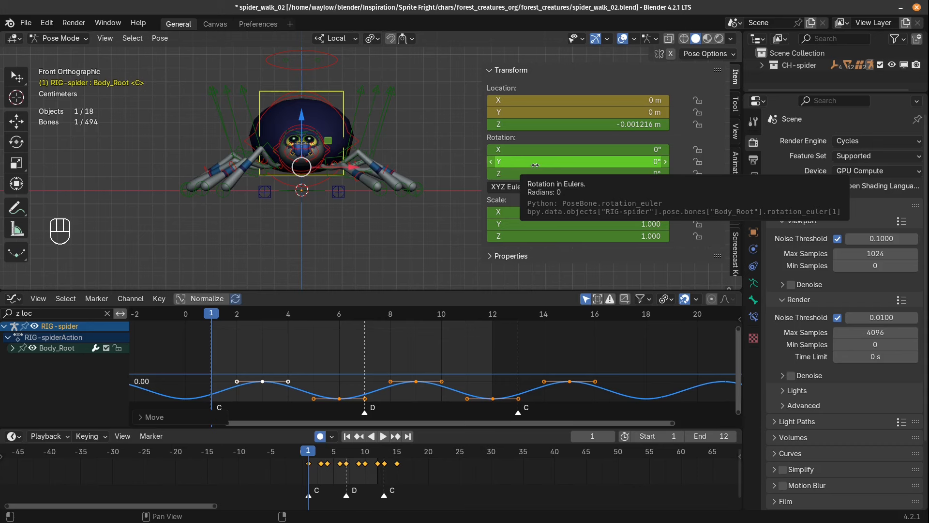
Step: Insert a rotation keyframe on Body_Root at frame 1 and show only its Y Euler Rotation curve in the graph
{"action": "key", "text": "i"}
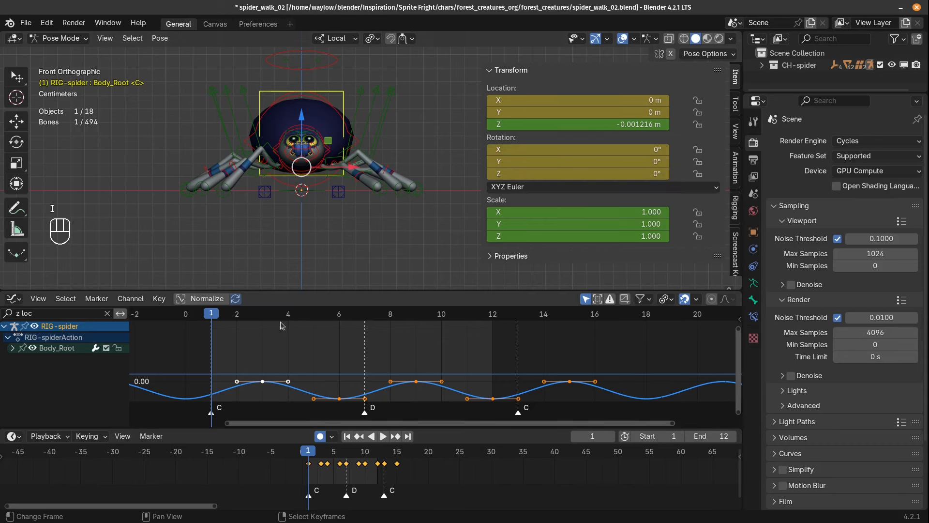
{"action": "left_click", "coordinate": [107, 315]}
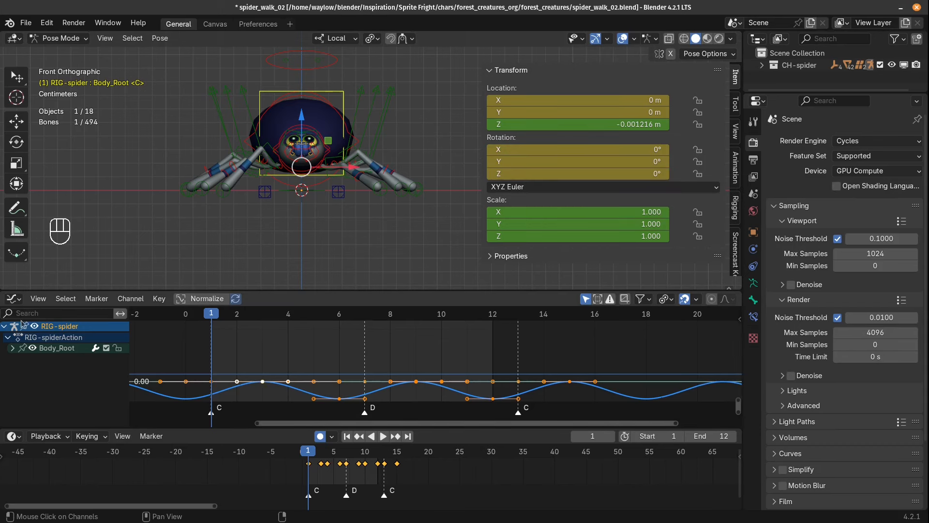
{"action": "left_click", "coordinate": [12, 348]}
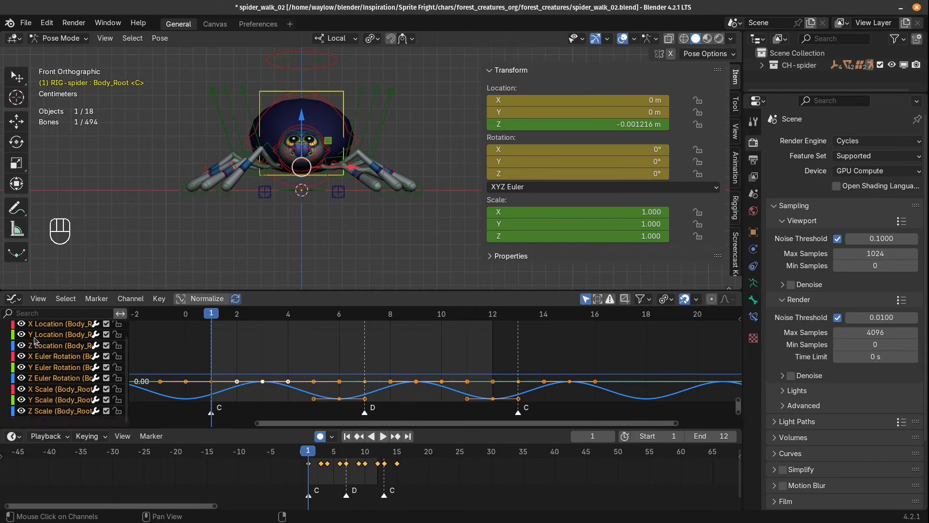
{"action": "scroll", "coordinate": [37, 348], "scroll_direction": "down", "scroll_amount": 1}
{"action": "left_click", "coordinate": [32, 337]}
{"action": "left_click", "coordinate": [22, 392]}
{"action": "left_click", "coordinate": [271, 388]}
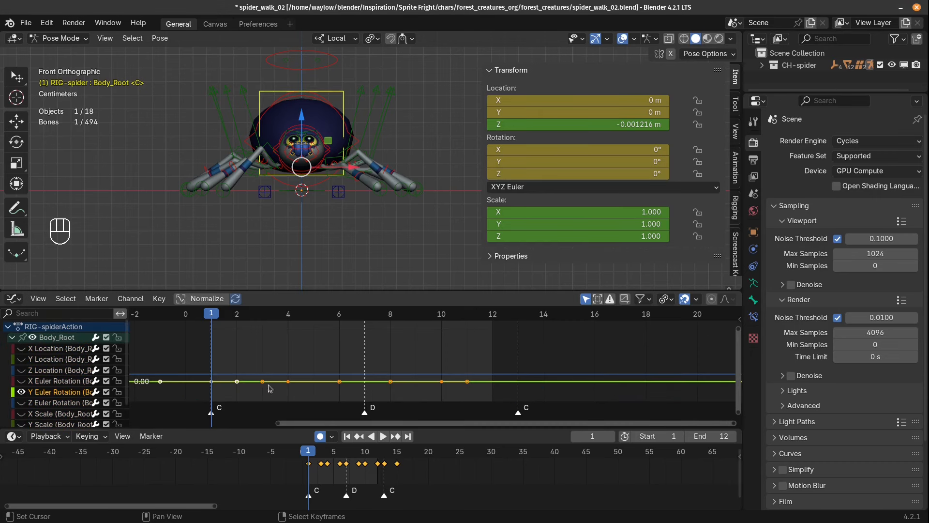
Step: At frame 7, tilt the Body_Root control sideways and set its Y rotation to 3°
{"action": "right_click", "coordinate": [209, 386], "text": "shift"}
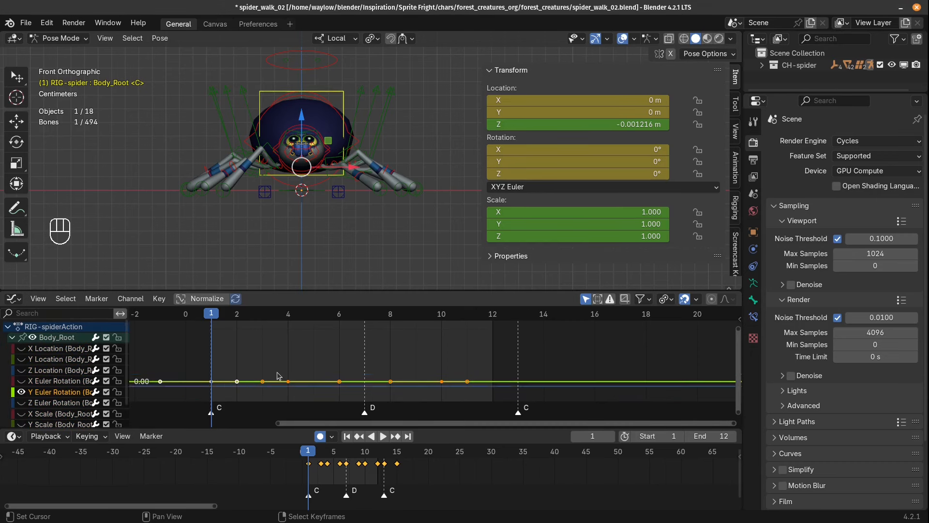
{"action": "key", "text": "a"}
{"action": "key", "text": "a"}
{"action": "key", "text": "KP_Decimal"}
{"action": "left_click_drag", "start_coordinate": [248, 363], "coordinate": [527, 382]}
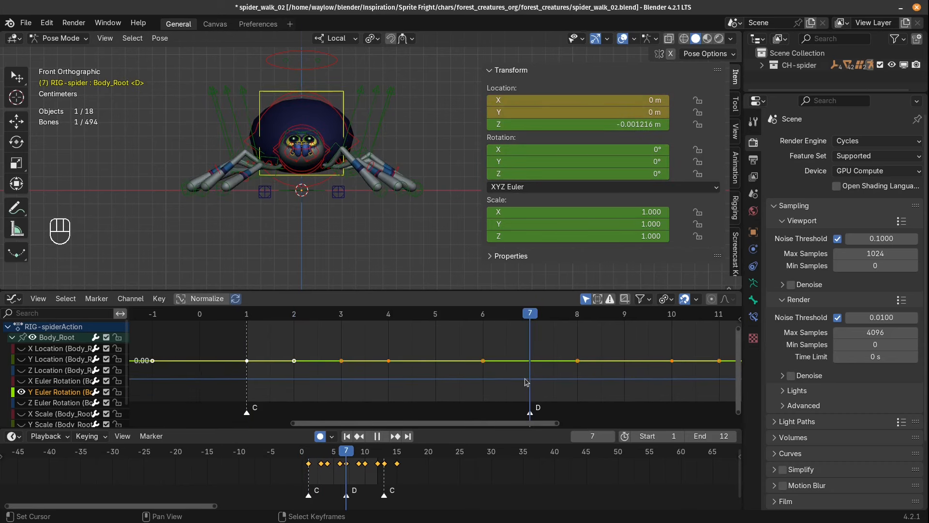
{"action": "key", "text": "r"}
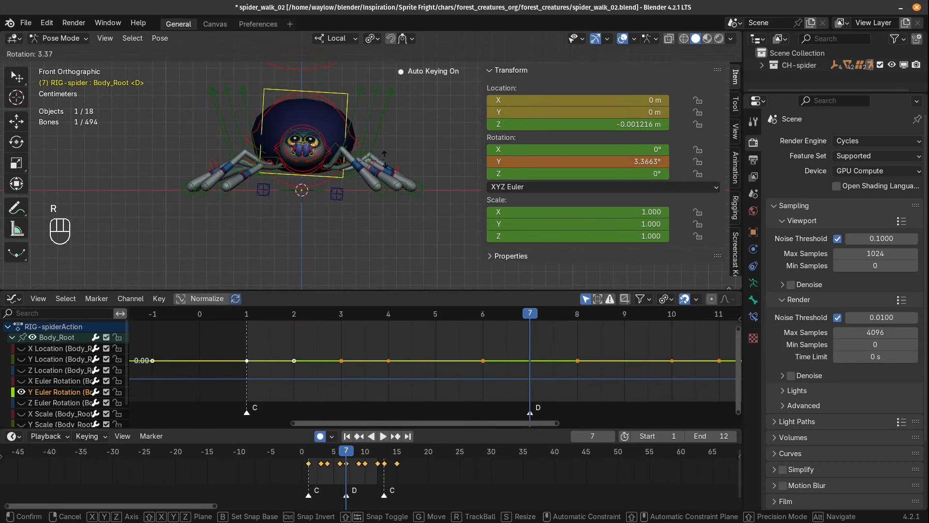
{"action": "left_click", "coordinate": [384, 157]}
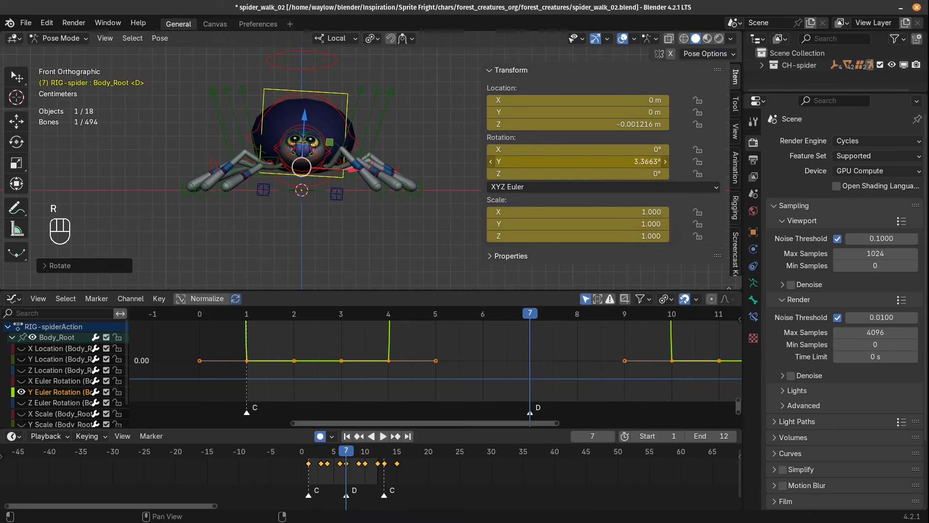
{"action": "left_click", "coordinate": [561, 165]}
{"action": "type", "text": "3"}
{"action": "key", "text": "Return"}
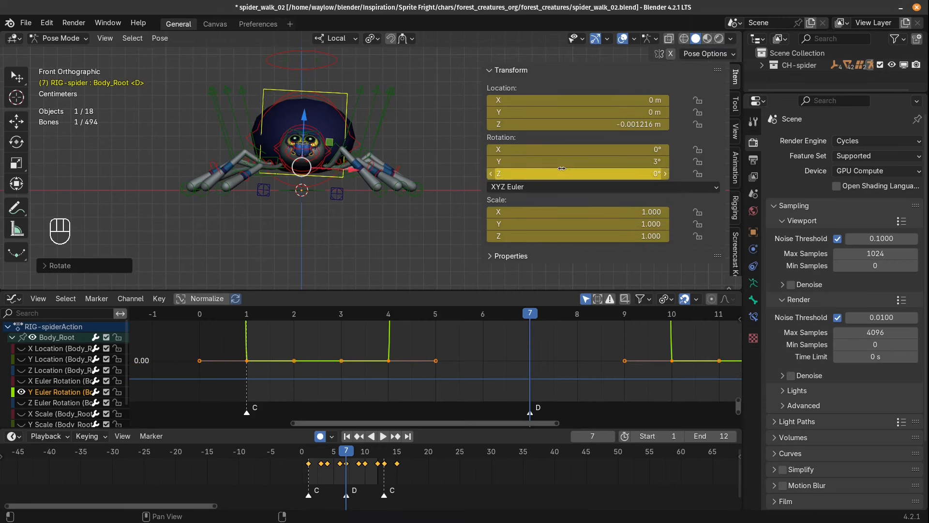
Step: At frame 1, set the Body_Root Y rotation to -3°
{"action": "left_click", "coordinate": [310, 475]}
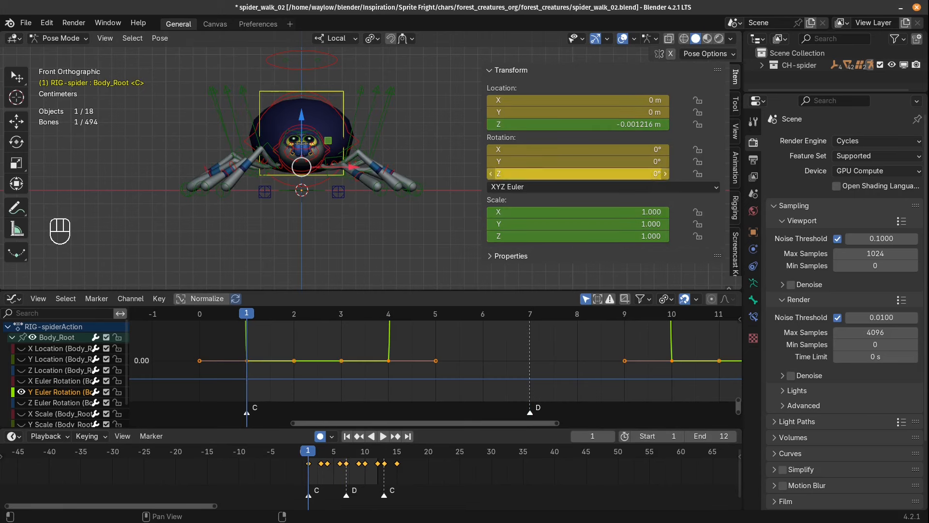
{"action": "left_click", "coordinate": [577, 169]}
{"action": "left_click", "coordinate": [576, 164]}
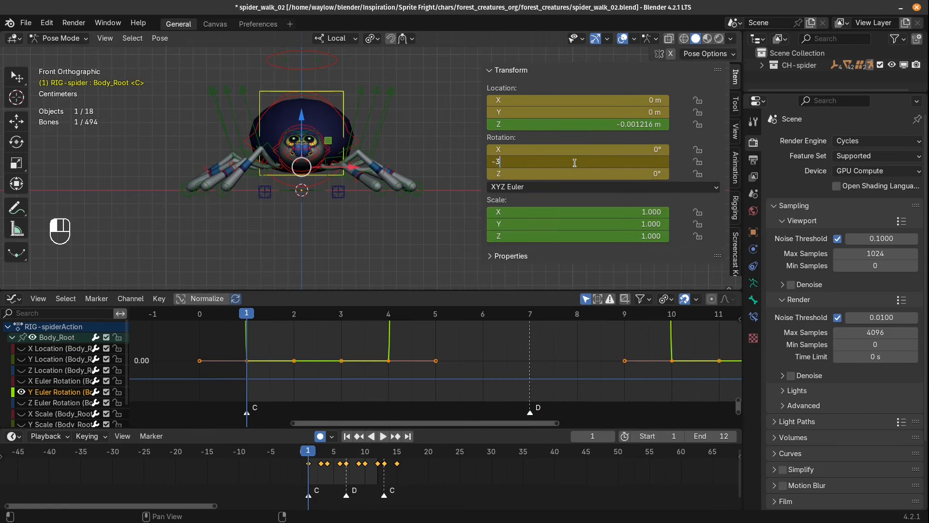
{"action": "type", "text": "-3"}
{"action": "key", "text": "Return"}
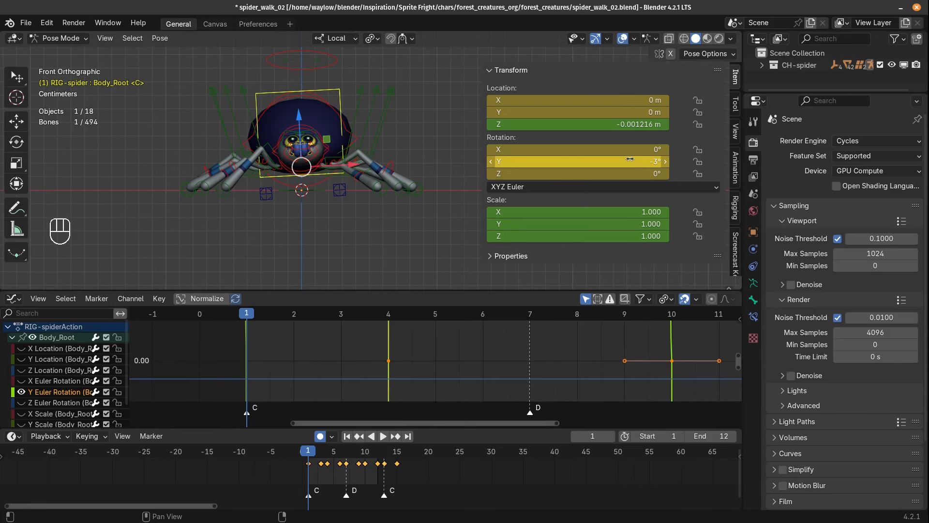
Step: Copy the frame 1 Y rotation of -3° to frame 13 and play back the body roll
{"action": "key", "text": "ctrl+c"}
{"action": "left_click", "coordinate": [382, 475]}
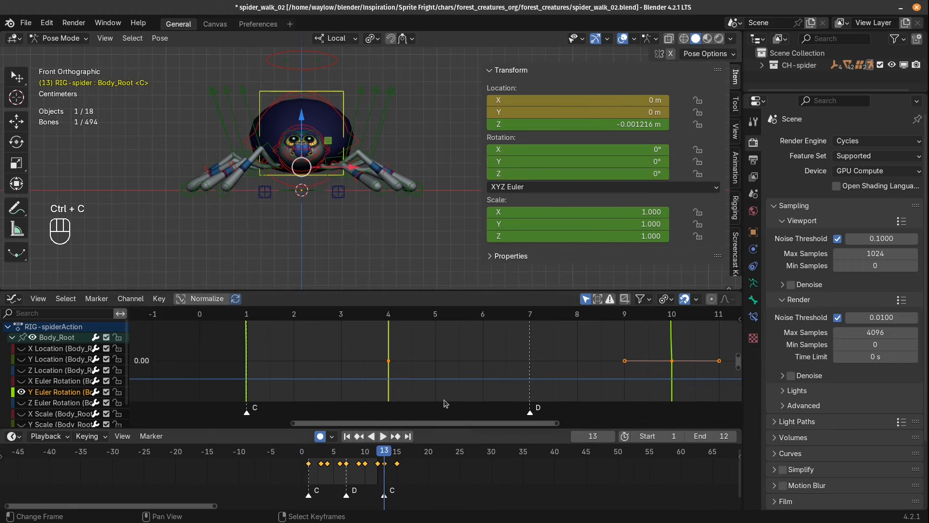
{"action": "key", "text": "ctrl+v"}
{"action": "key", "text": "shift+space"}
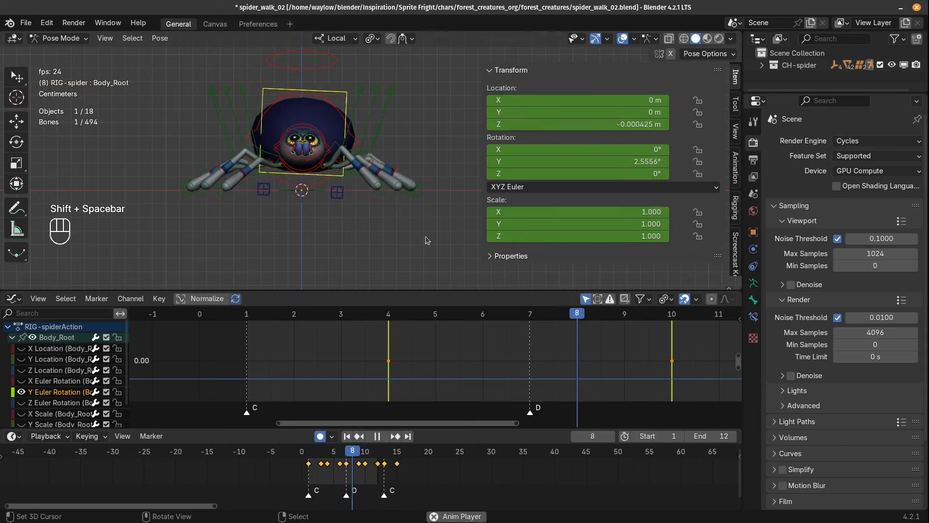
Step: Shift all the Body_Root Y Euler Rotation keyframes 3 frames later
{"action": "key", "text": "a"}
{"action": "key", "text": "a"}
{"action": "key", "text": "KP_Decimal"}
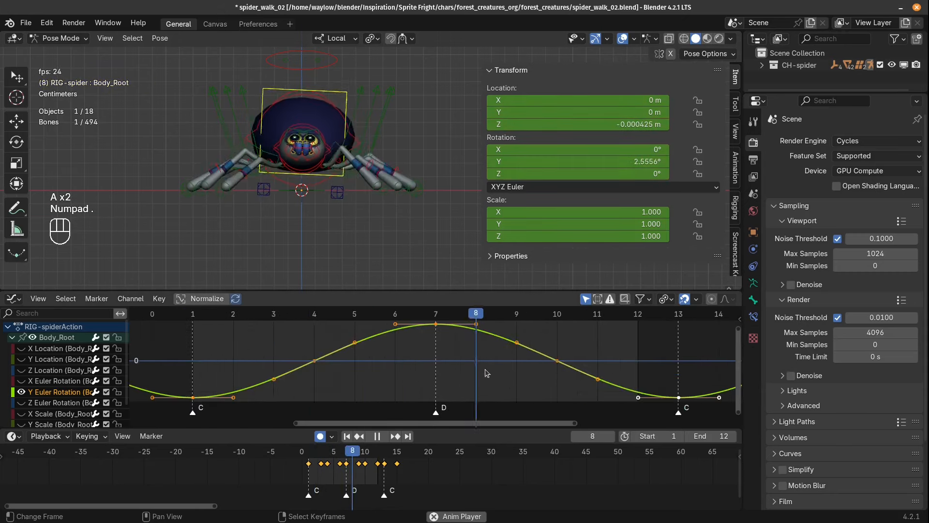
{"action": "scroll", "coordinate": [484, 370], "scroll_direction": "down", "scroll_amount": 7}
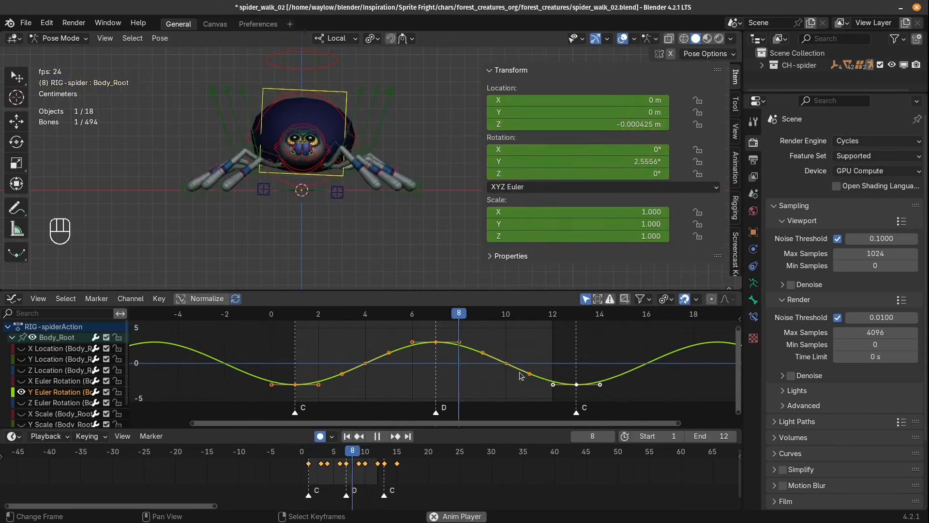
{"action": "type", "text": "g3"}
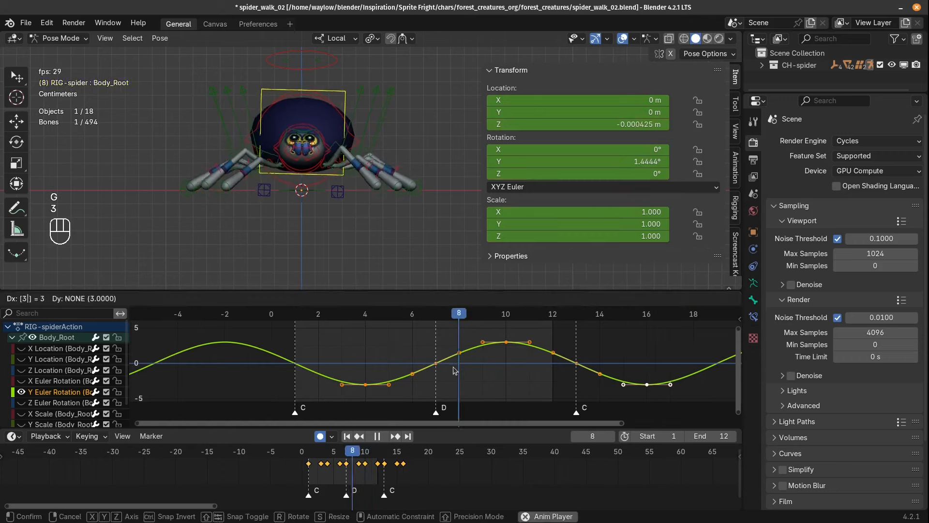
{"action": "left_click", "coordinate": [453, 368]}
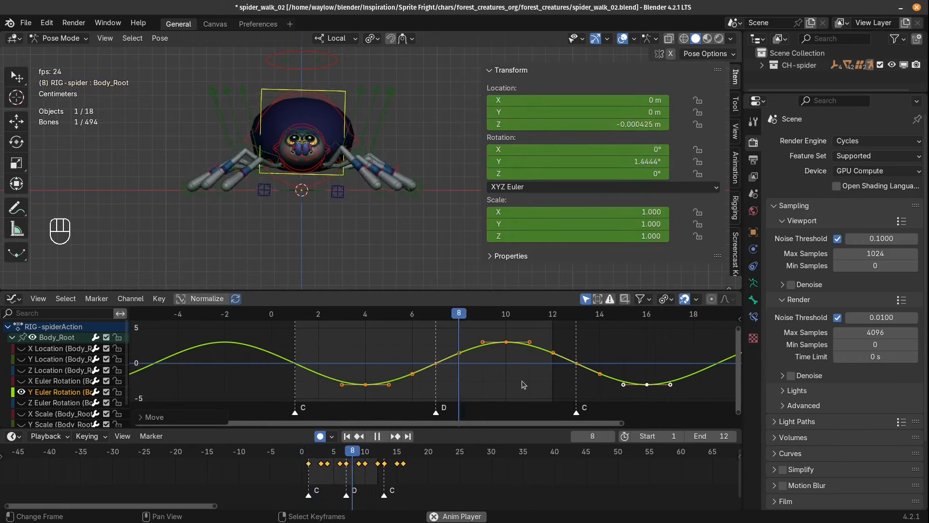
Step: Scale the Y Euler Rotation curve's values to about 0.45 around the 2D cursor and play back the softer body roll
{"action": "key", "text": "period"}
{"action": "left_click", "coordinate": [454, 393]}
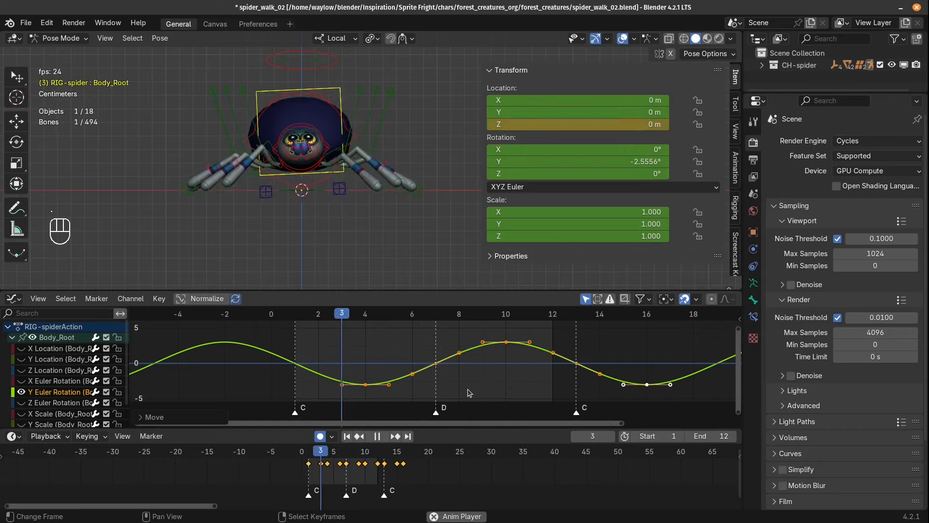
{"action": "key", "text": "s"}
{"action": "key", "text": "y"}
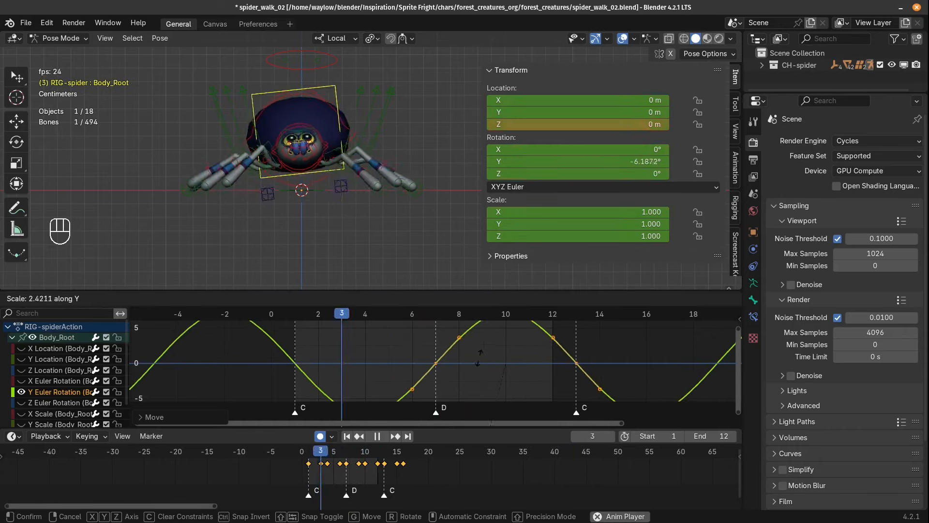
{"action": "left_click", "coordinate": [528, 379]}
{"action": "key", "text": "s"}
{"action": "key", "text": "y"}
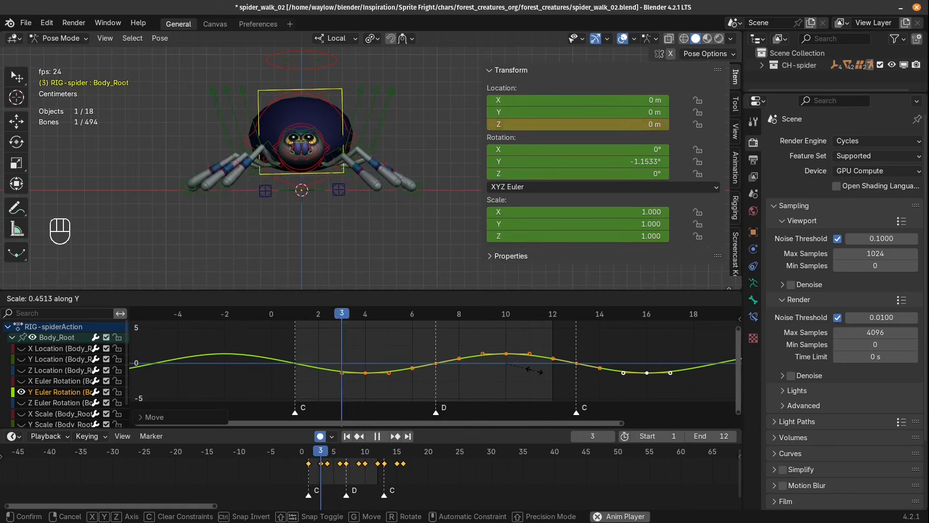
{"action": "key", "text": "Escape"}
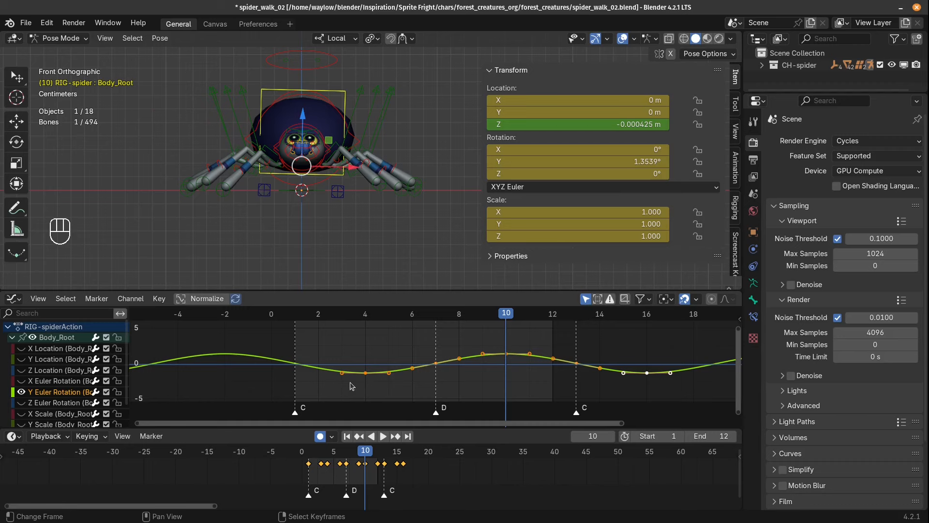
{"action": "key", "text": "shift+space"}
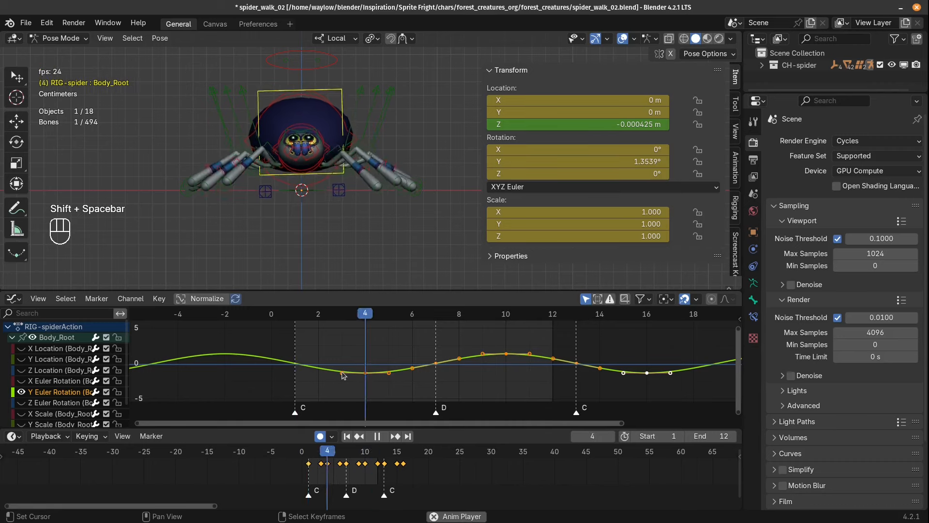
{"action": "middle_click_drag", "start_coordinate": [291, 203], "coordinate": [309, 213]}
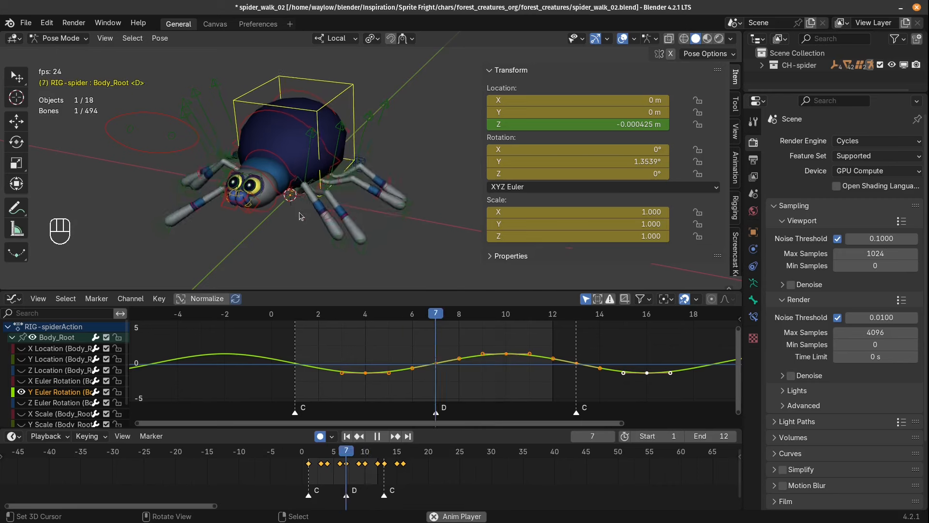
{"action": "key", "text": "Escape"}
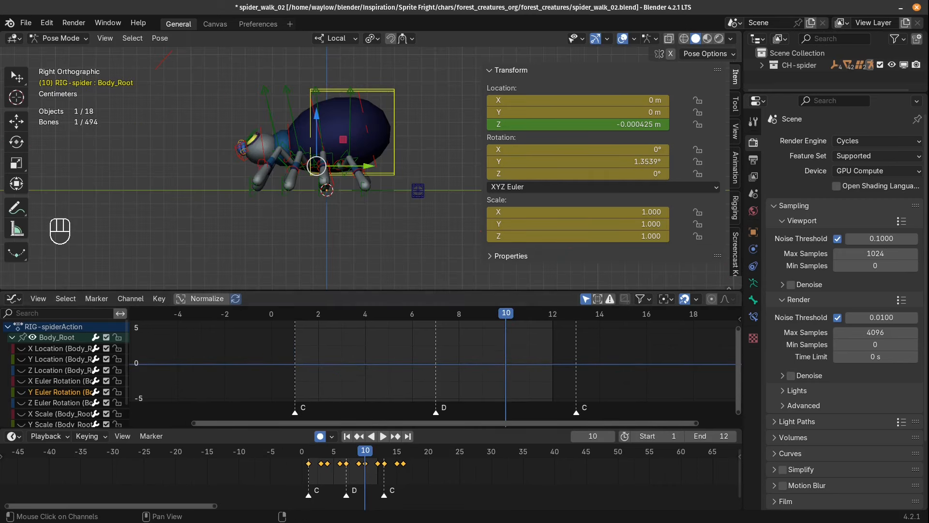
Step: Raise the Body_Root X Euler Rotation keyframe at frame 4 to pitch the body slightly
{"action": "left_click", "coordinate": [296, 363]}
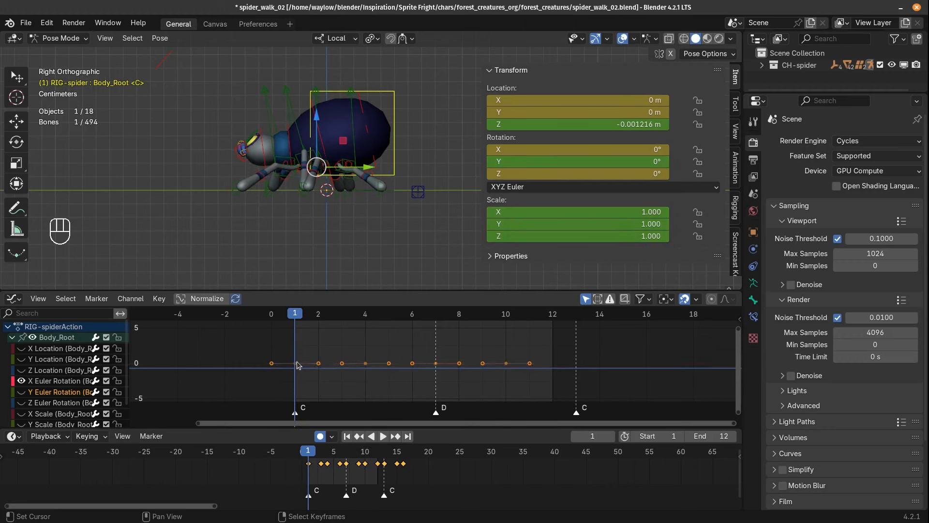
{"action": "right_click", "coordinate": [296, 363]}
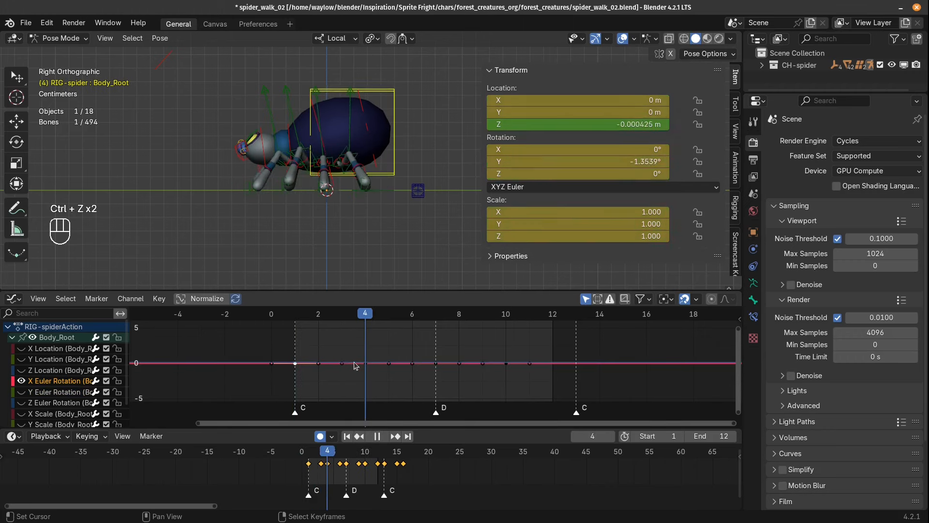
{"action": "left_click", "coordinate": [365, 363]}
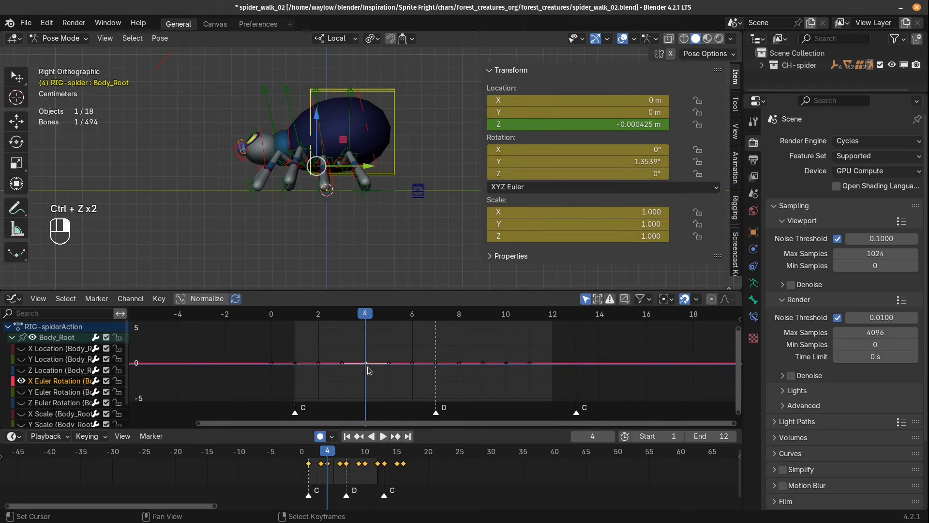
{"action": "key", "text": "g"}
{"action": "left_click", "coordinate": [367, 372]}
{"action": "left_click_drag", "start_coordinate": [366, 370], "coordinate": [431, 382]}
Step: Delete the X Euler Rotation keyframe at frame 10 and select all the remaining ones while the walk plays back
{"action": "right_click", "coordinate": [439, 354]}
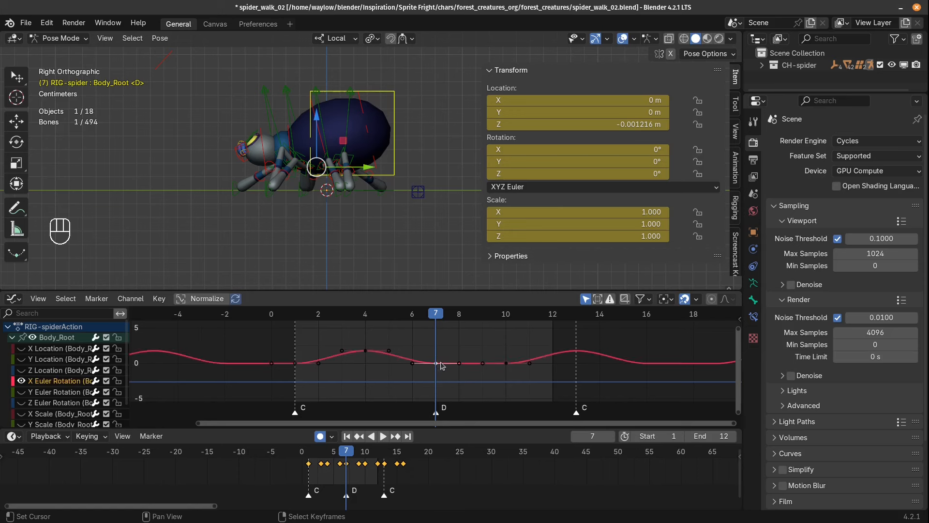
{"action": "key", "text": "x"}
{"action": "left_click", "coordinate": [508, 367]}
{"action": "key", "text": "shift+space"}
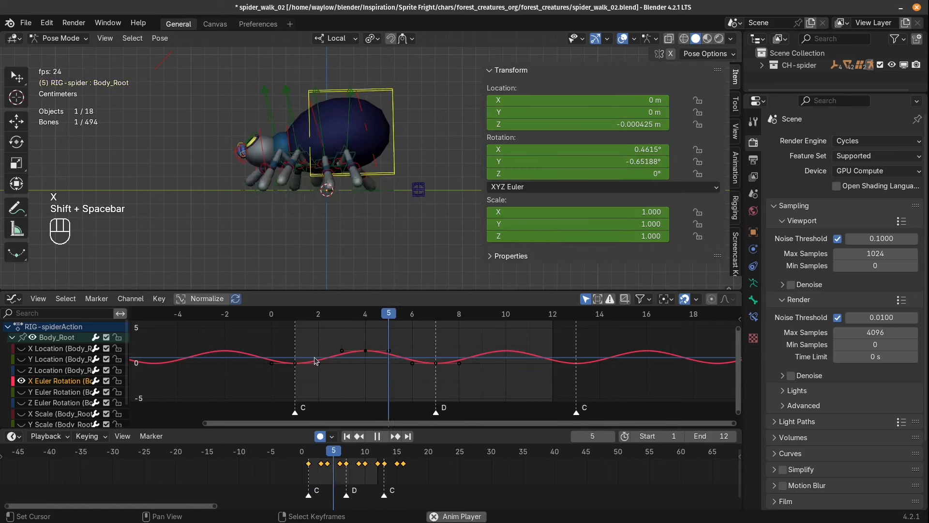
{"action": "key", "text": "a"}
{"action": "key", "text": "a"}
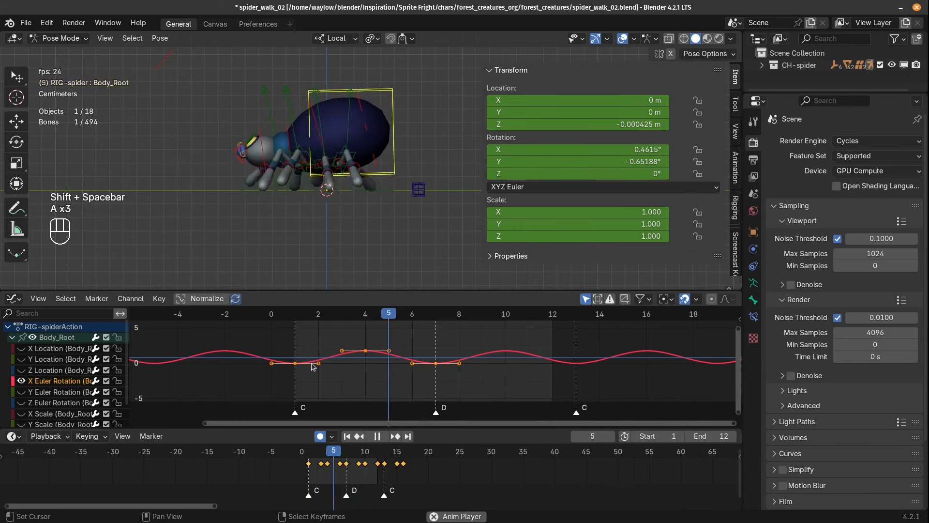
Step: Shift all the Body_Root X Euler Rotation keyframes 3 frames later
{"action": "key", "text": "g"}
{"action": "key", "text": "2"}
{"action": "left_click", "coordinate": [312, 364]}
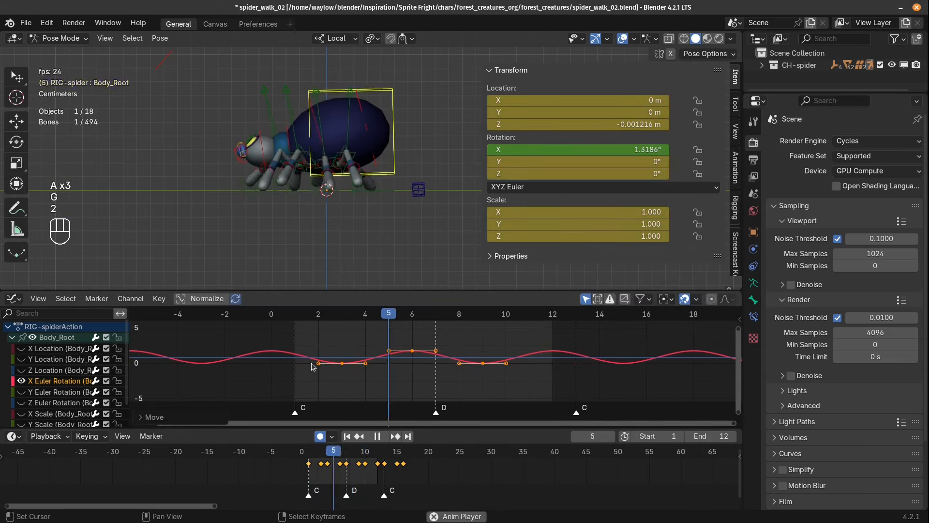
{"action": "key", "text": "g"}
{"action": "key", "text": "1"}
{"action": "left_click", "coordinate": [312, 366]}
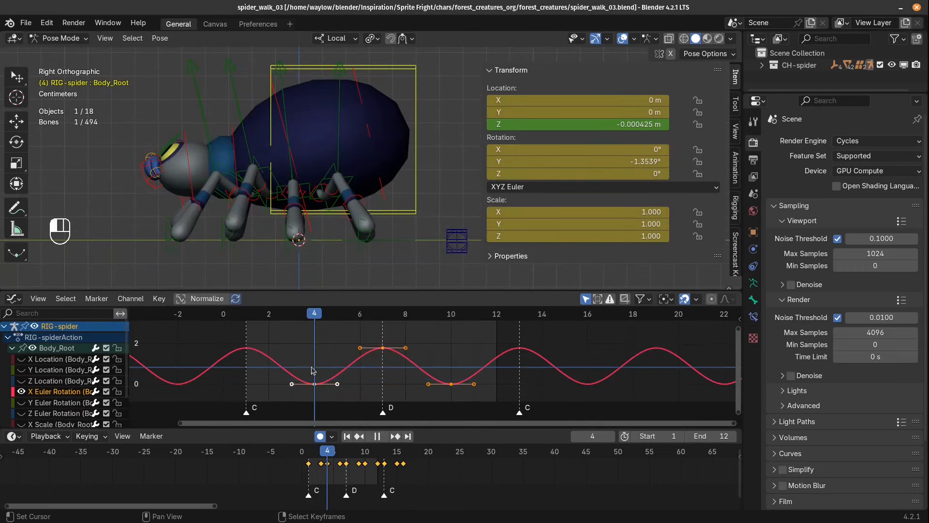
Step: Copy the Body_Root X Euler Rotation keyframes onto FK-Body2's X rotation starting at frame 4 and make the curve cyclic
{"action": "left_click", "coordinate": [313, 371]}
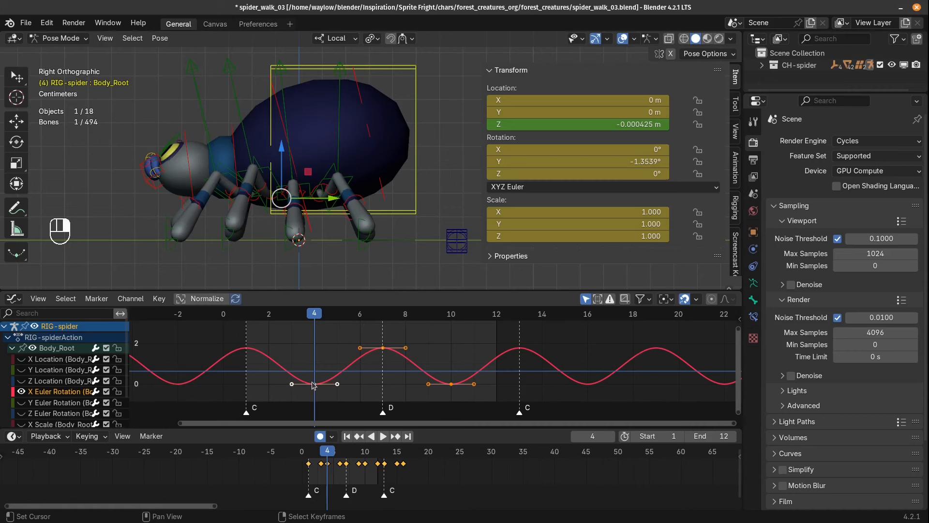
{"action": "key", "text": "alt+a"}
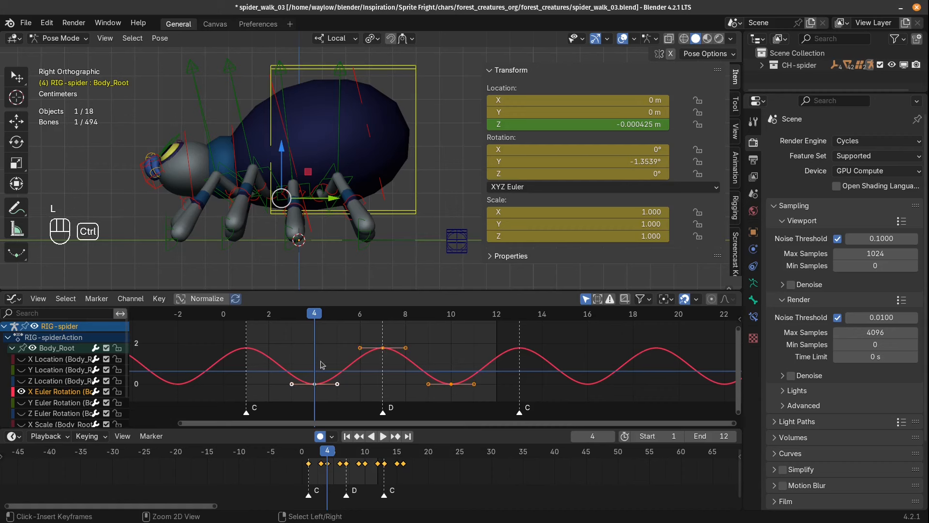
{"action": "left_click", "coordinate": [244, 158]}
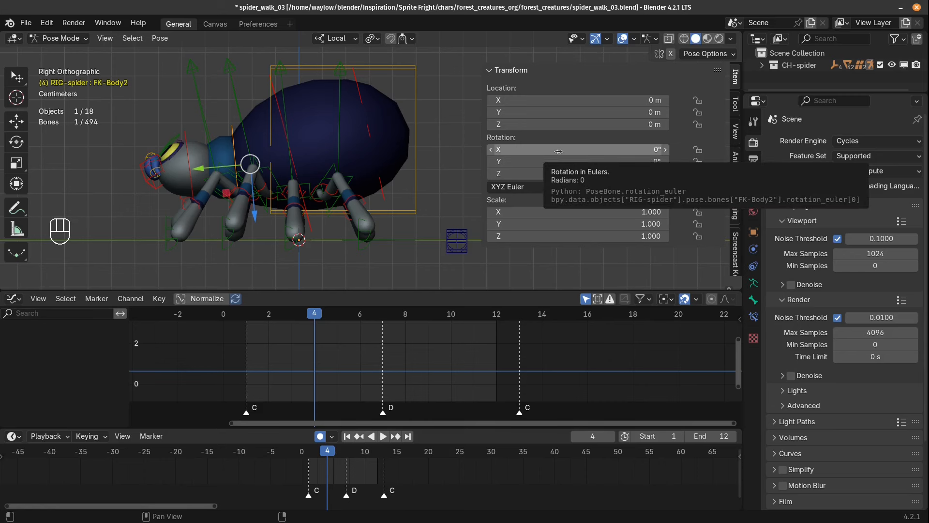
{"action": "right_click", "coordinate": [547, 153]}
{"action": "left_click", "coordinate": [540, 148]}
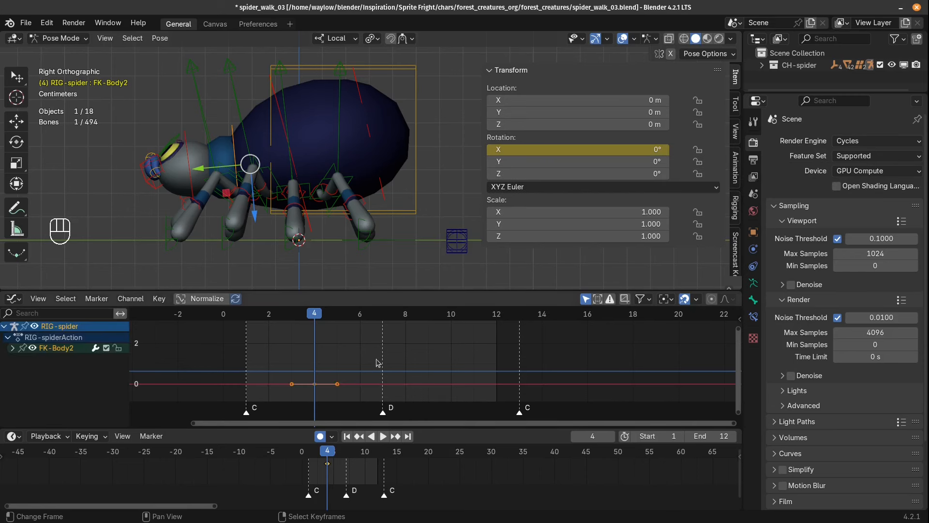
{"action": "key", "text": "ctrl+v"}
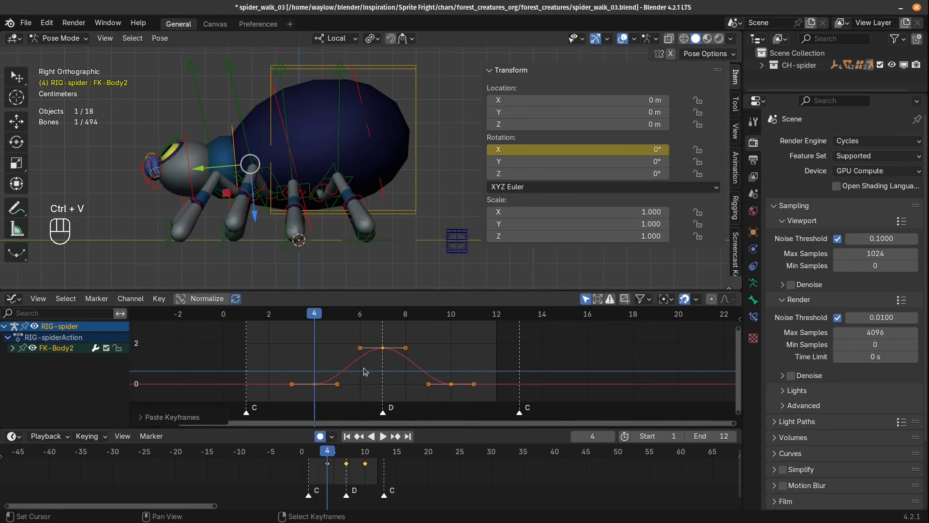
{"action": "key", "text": "shift+e"}
{"action": "left_click", "coordinate": [359, 366]}
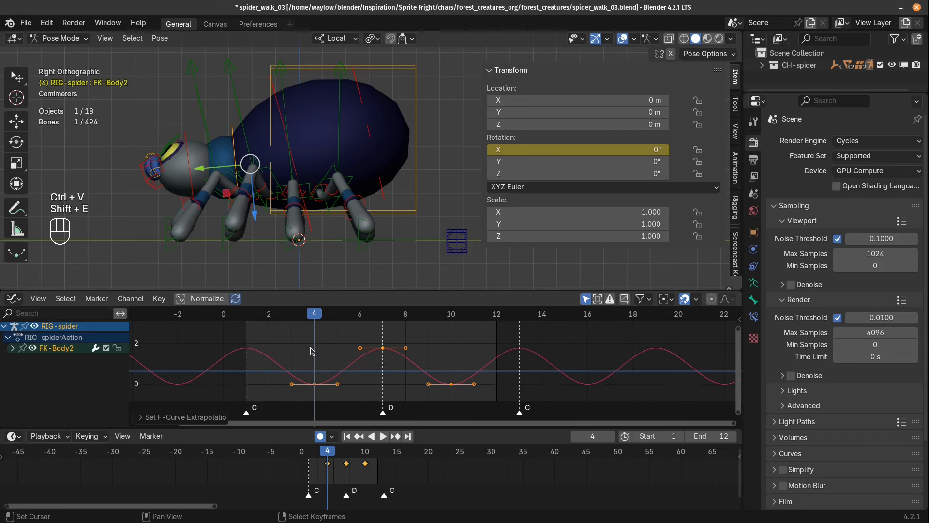
Step: Scale up FK-Body2's X rotation curve values around the bounding box center to span about -0.6° to 2.4°
{"action": "key", "text": "space"}
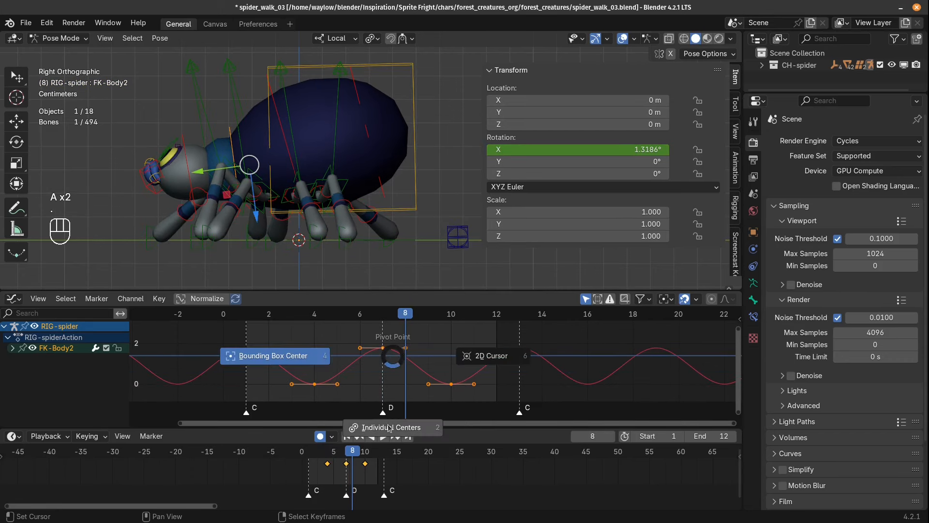
{"action": "left_click", "coordinate": [306, 355]}
{"action": "scroll", "coordinate": [367, 375], "scroll_direction": "down", "scroll_amount": 2}
{"action": "key", "text": "shift+space"}
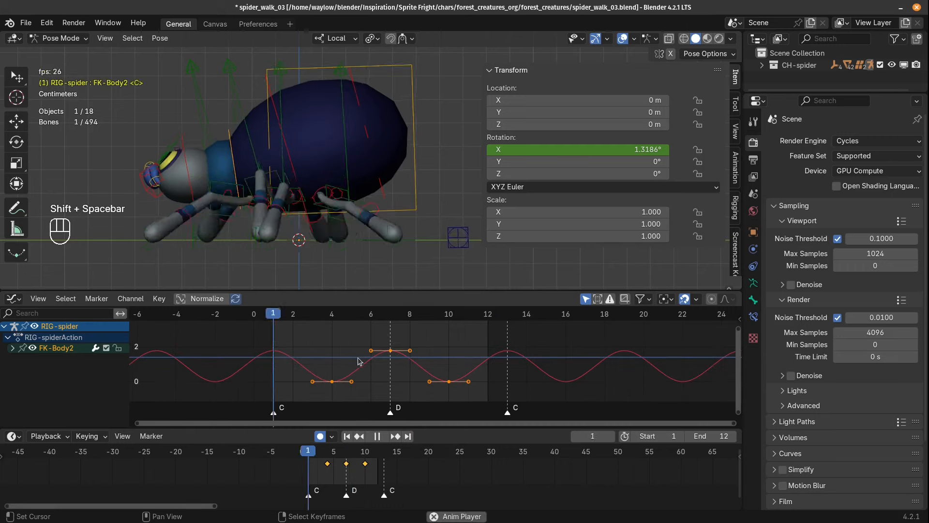
{"action": "key", "text": "s"}
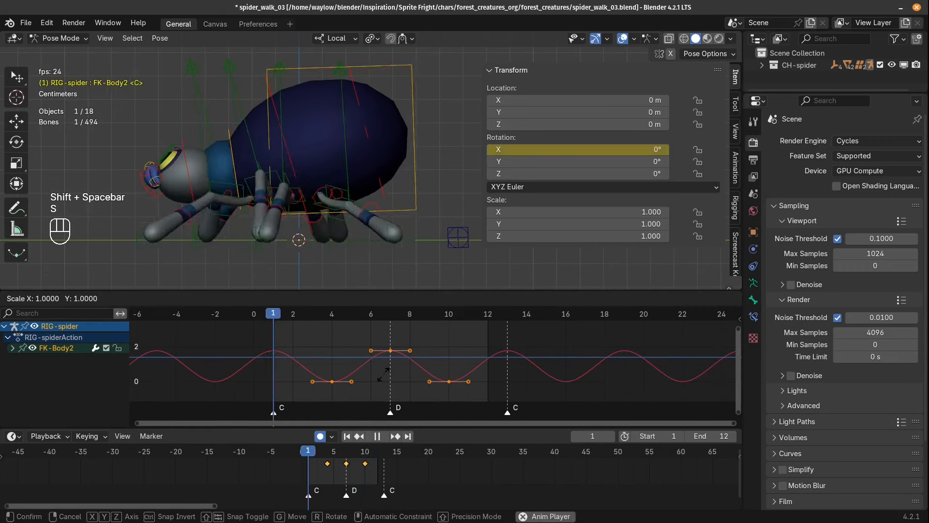
{"action": "key", "text": "y"}
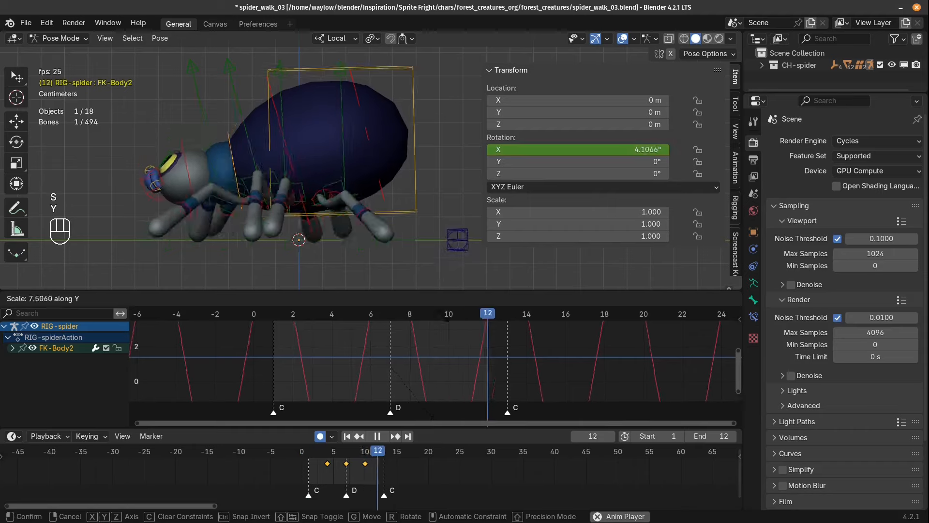
{"action": "left_click", "coordinate": [400, 381]}
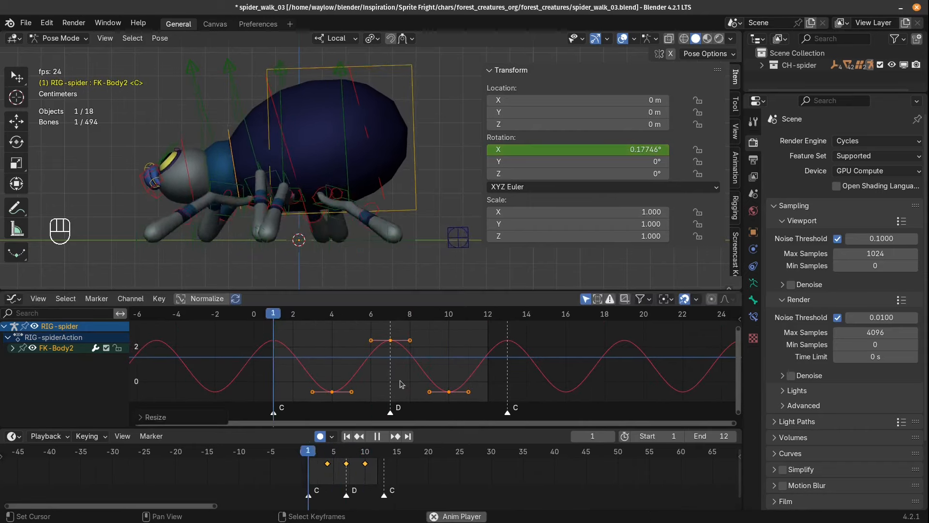
Step: Shift all the FK-Body2 X rotation keyframes 1 frame later and stop the playback
{"action": "type", "text": "g1"}
{"action": "left_click", "coordinate": [400, 384]}
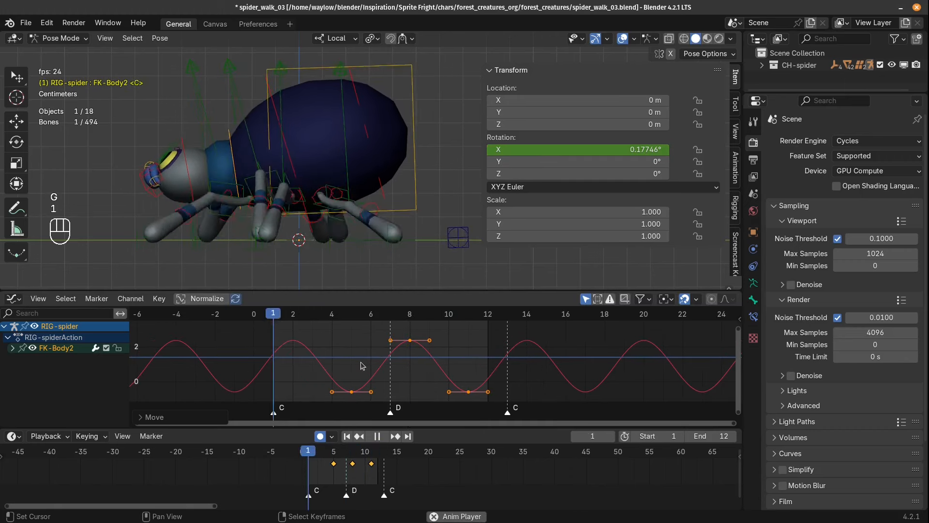
{"action": "key", "text": "Escape"}
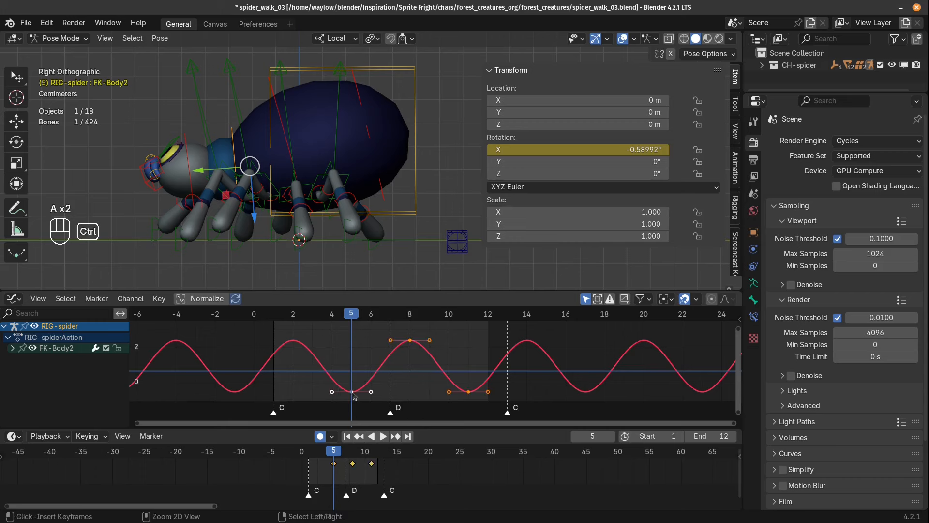
Step: Copy the FK-Body2 X rotation keyframes onto FK-Body3's X rotation starting at frame 5 and make the curve cyclic
{"action": "left_click", "coordinate": [192, 145]}
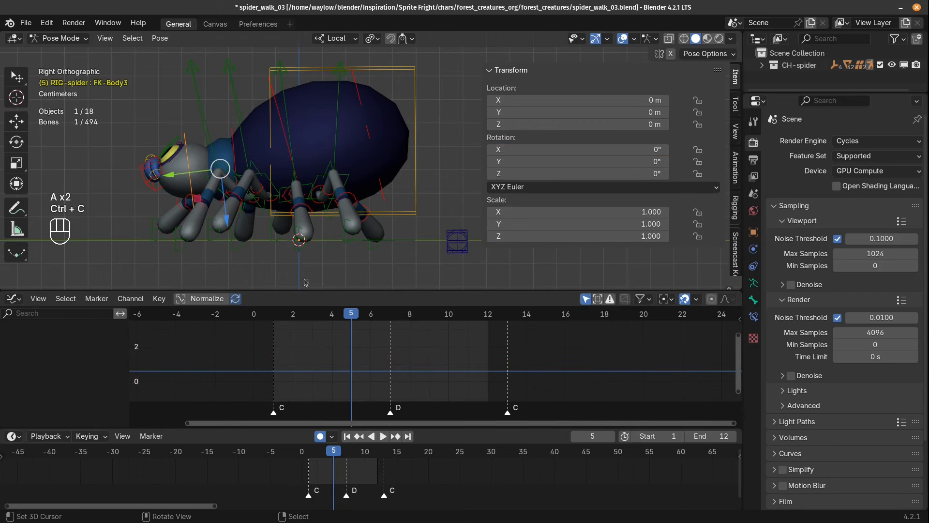
{"action": "right_click", "coordinate": [516, 149]}
{"action": "left_click", "coordinate": [517, 145]}
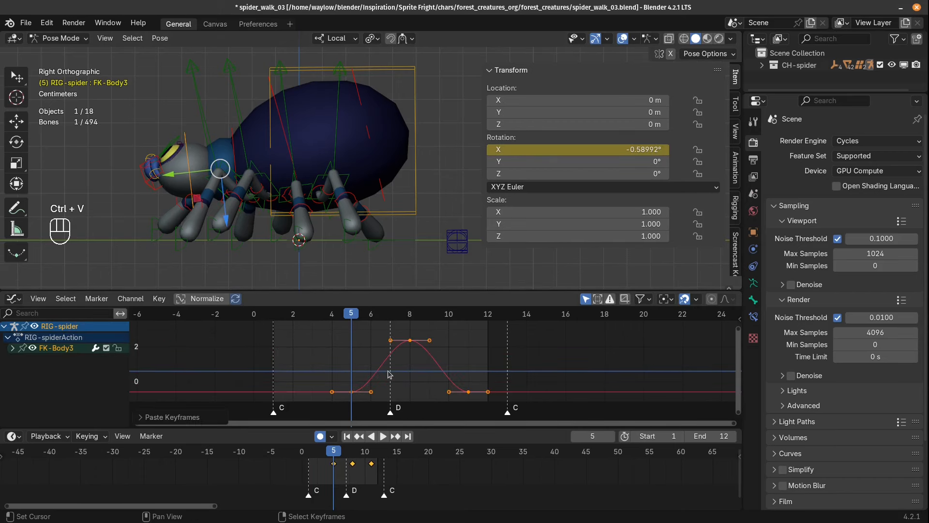
{"action": "key", "text": "shift+e"}
{"action": "left_click", "coordinate": [390, 374]}
Step: Shift FK-Body3's X rotation keyframes 1 frame later and scale their values down to span about 0° to 1.8° during playback
{"action": "key", "text": "g"}
{"action": "key", "text": "1"}
{"action": "left_click", "coordinate": [381, 368]}
{"action": "key", "text": "shift+space"}
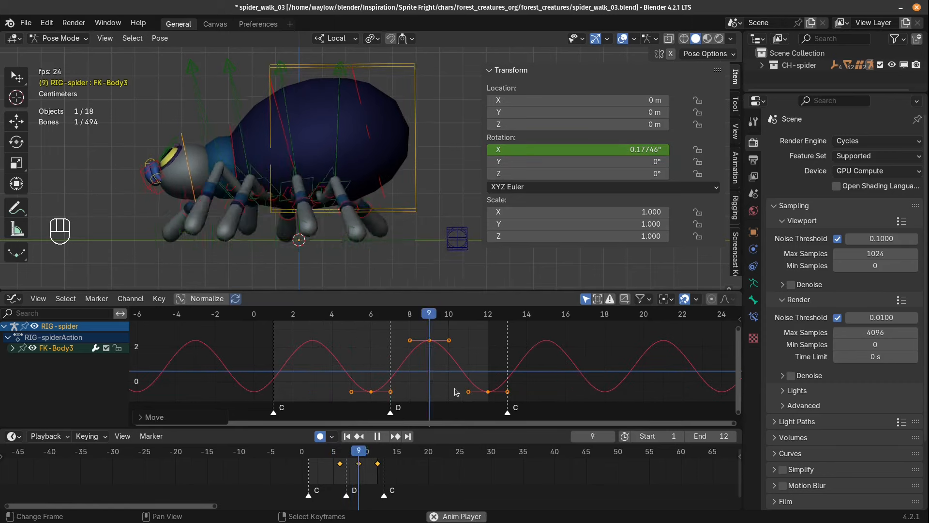
{"action": "key", "text": "s"}
{"action": "key", "text": "y"}
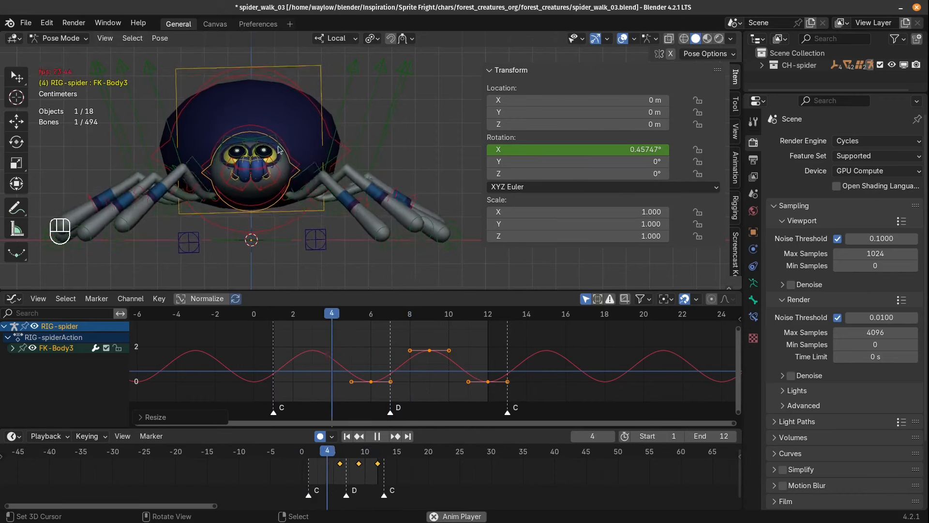
{"action": "key", "text": "Escape"}
Step: Copy the Body_Root Y Euler Rotation keyframes onto FK-Body3's Y rotation starting at frame 4 and make the curve cyclic
{"action": "middle_click_drag", "start_coordinate": [231, 144], "coordinate": [268, 169]}
{"action": "left_click", "coordinate": [308, 70]}
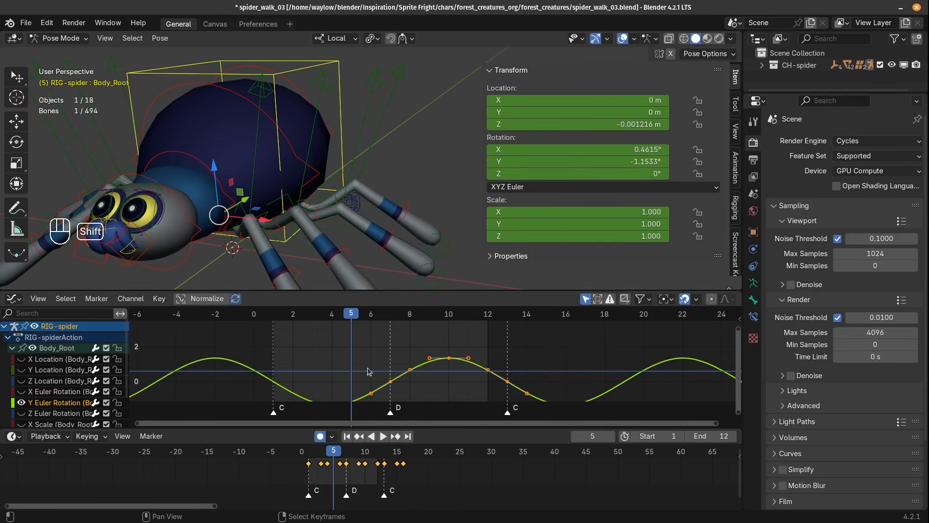
{"action": "middle_click_drag", "start_coordinate": [368, 368], "coordinate": [374, 334]}
{"action": "left_click_drag", "start_coordinate": [339, 371], "coordinate": [341, 373]}
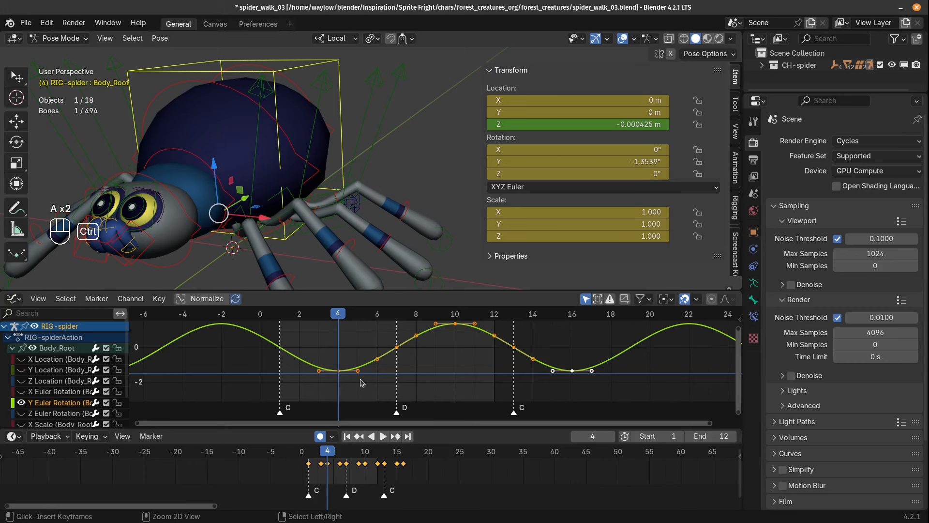
{"action": "key", "text": "ctrl+c"}
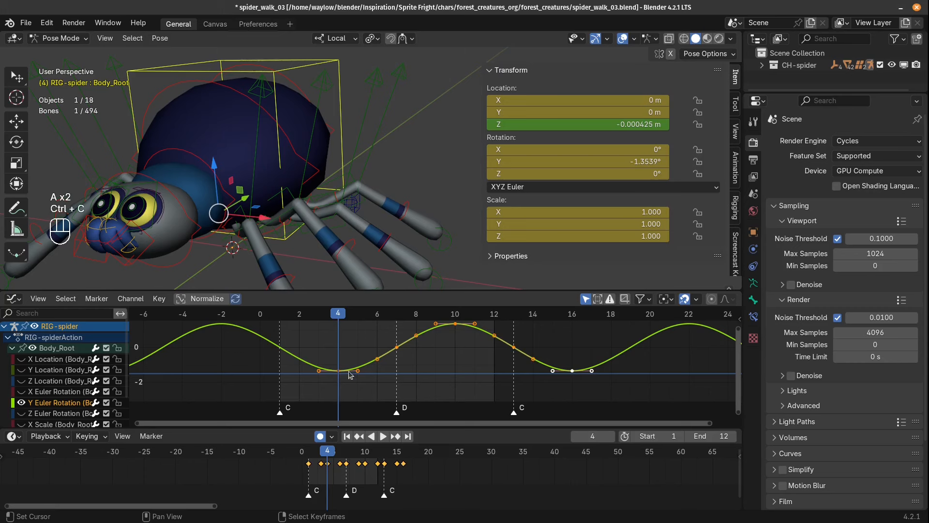
{"action": "left_click", "coordinate": [183, 209]}
{"action": "right_click", "coordinate": [589, 165]}
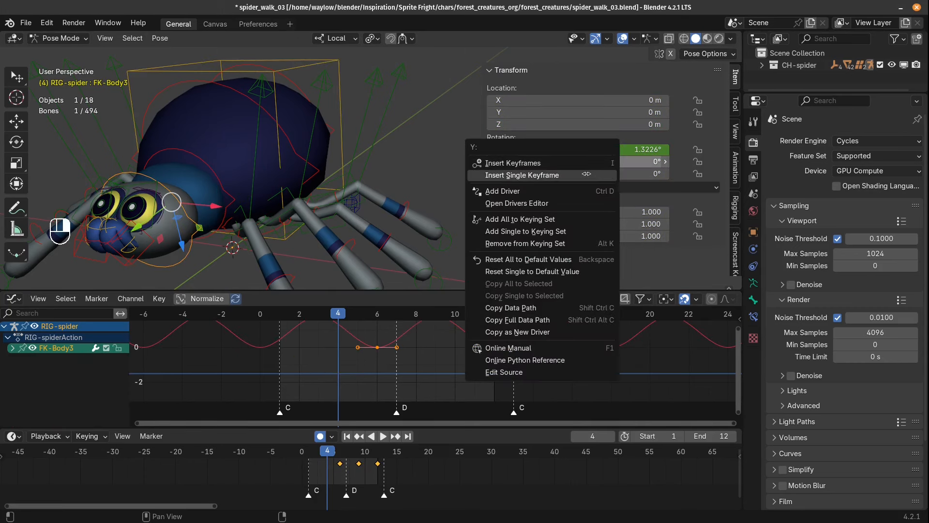
{"action": "left_click", "coordinate": [571, 175]}
{"action": "key", "text": "ctrl+v"}
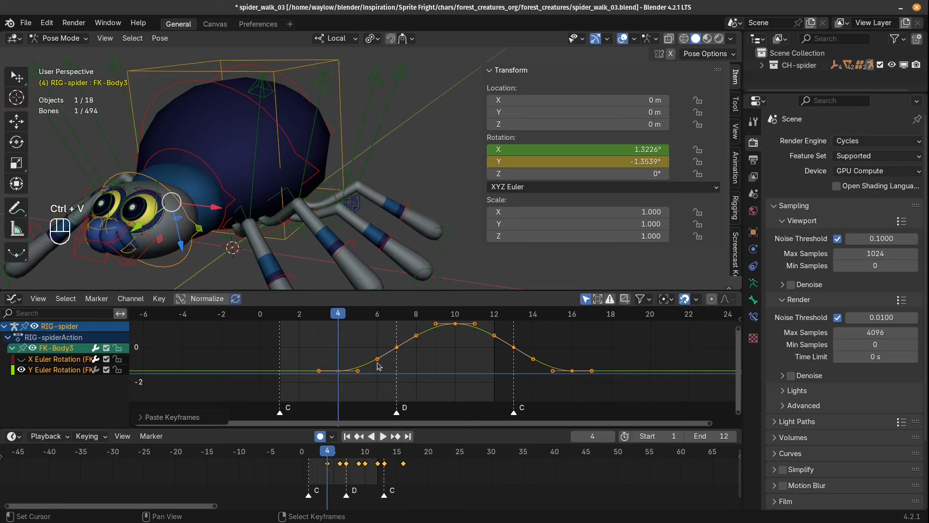
{"action": "key", "text": "shift+e"}
{"action": "left_click", "coordinate": [378, 363]}
Step: Invert FK-Body3's Y rotation curve values, shift its keyframes 1 frame later, and play back the head's counter-roll
{"action": "key", "text": "KP_1"}
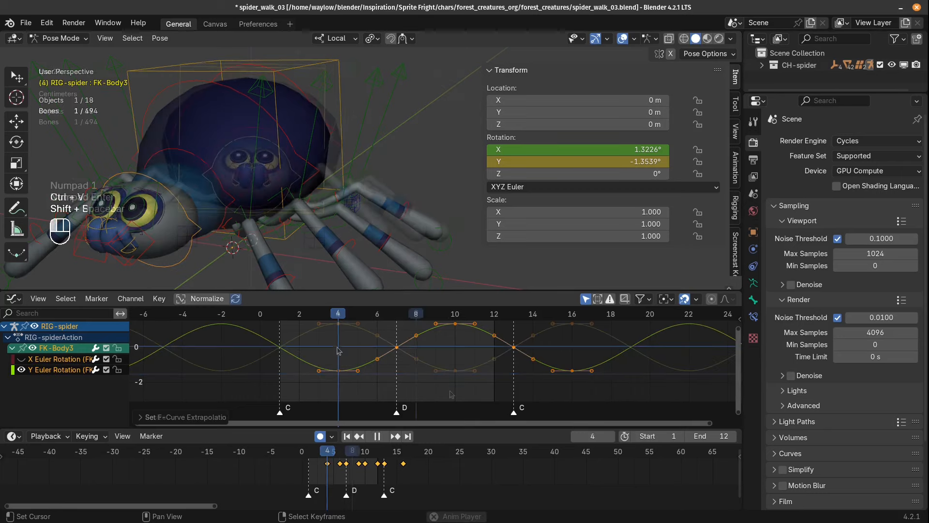
{"action": "key", "text": "shift+space"}
{"action": "key", "text": "s"}
{"action": "key", "text": "y"}
{"action": "key", "text": "g"}
{"action": "key", "text": "1"}
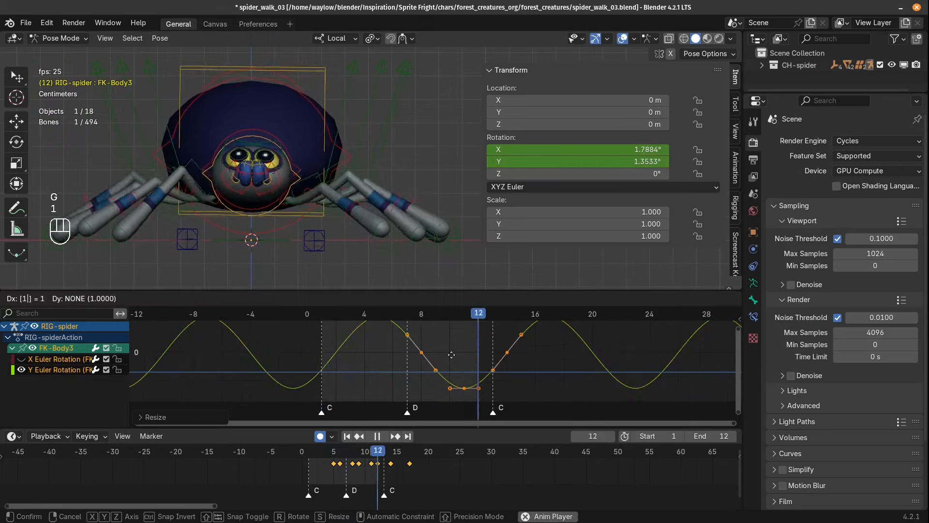
{"action": "left_click", "coordinate": [451, 358]}
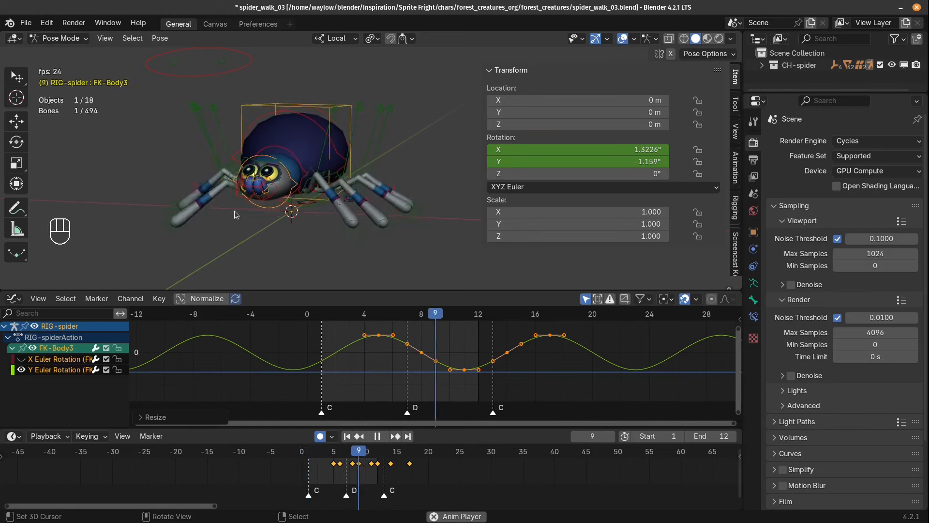
{"action": "key", "text": "Escape"}
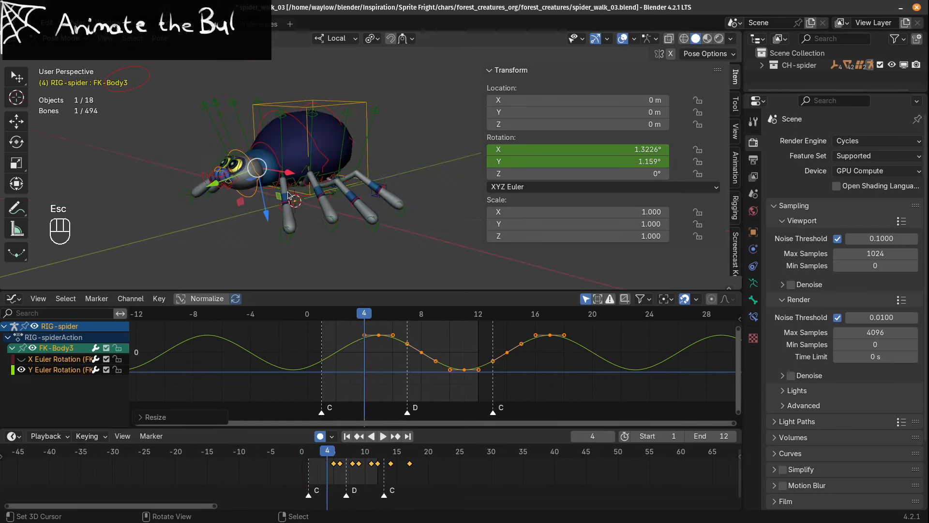
{"action": "key", "text": "KP_3"}
{"action": "key", "text": "shift+space"}
{"action": "key", "text": "Escape"}
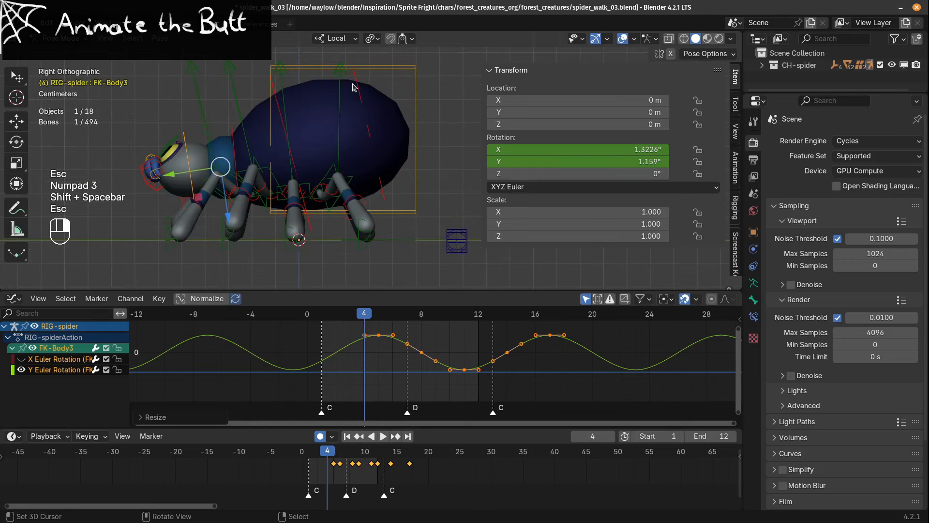
{"action": "right_click", "coordinate": [362, 90]}
{"action": "key", "text": "r"}
{"action": "right_click", "coordinate": [390, 101]}
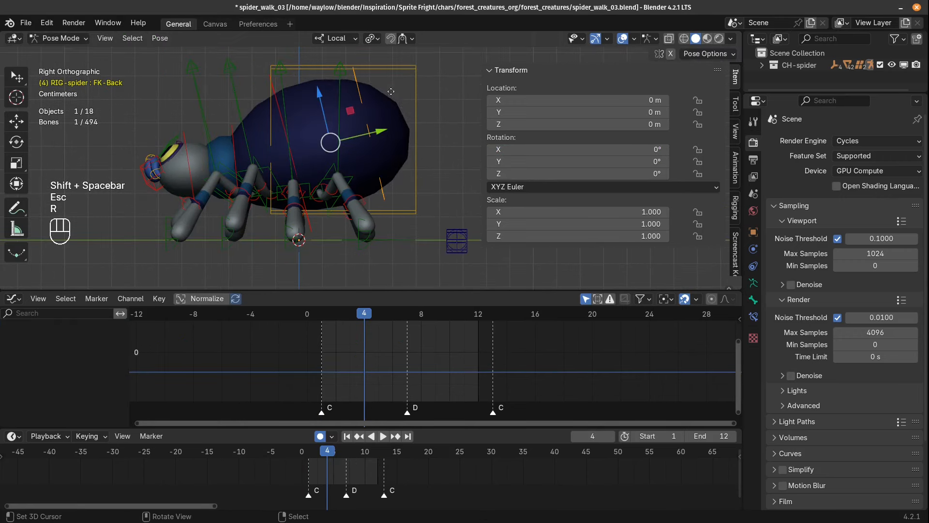
{"action": "key", "text": "g"}
{"action": "right_click", "coordinate": [391, 104]}
Step: Copy the Body_Root Z Location keyframes onto FK-Back's Z location starting at frame 3 and make the curve cyclic
{"action": "right_click", "coordinate": [416, 135]}
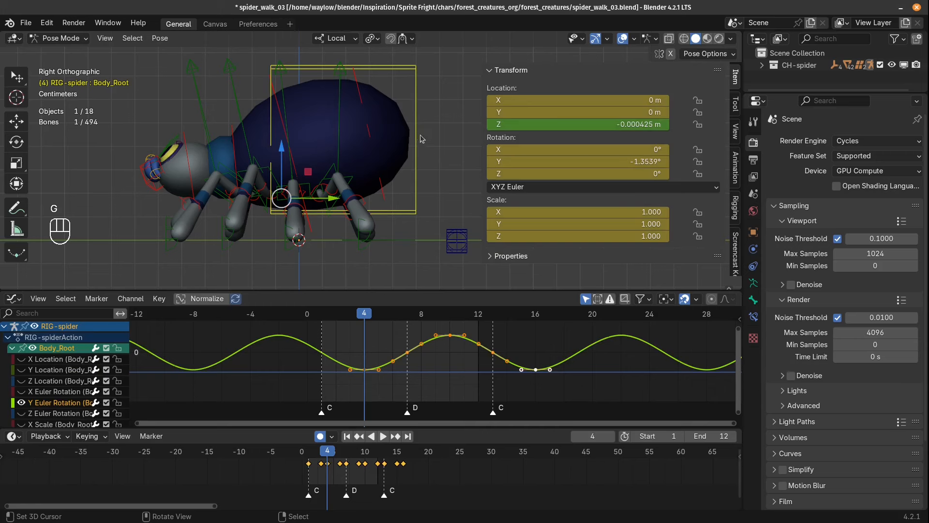
{"action": "key", "text": "a"}
{"action": "key", "text": "a"}
{"action": "key", "text": "KP_Decimal"}
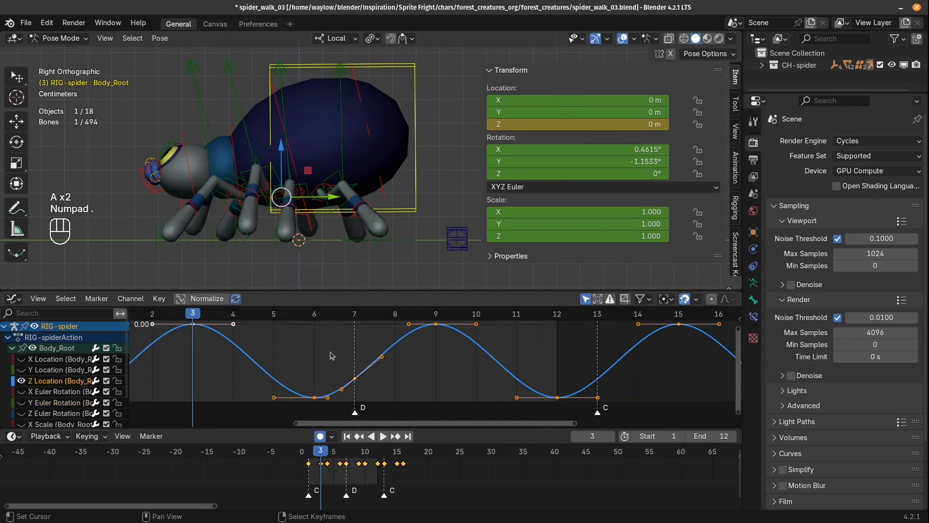
{"action": "scroll", "coordinate": [325, 367], "scroll_direction": "down", "scroll_amount": 8}
{"action": "key", "text": "a"}
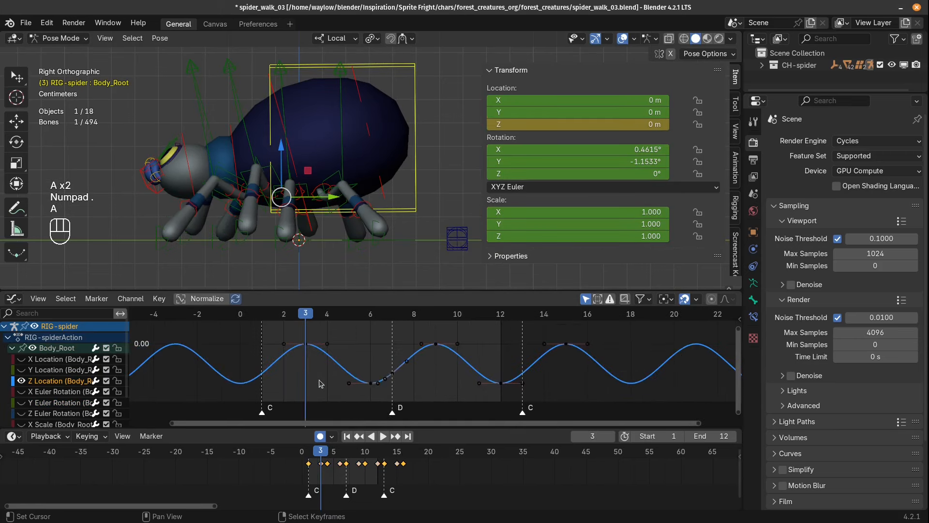
{"action": "right_click", "coordinate": [358, 93]}
{"action": "right_click", "coordinate": [494, 124]}
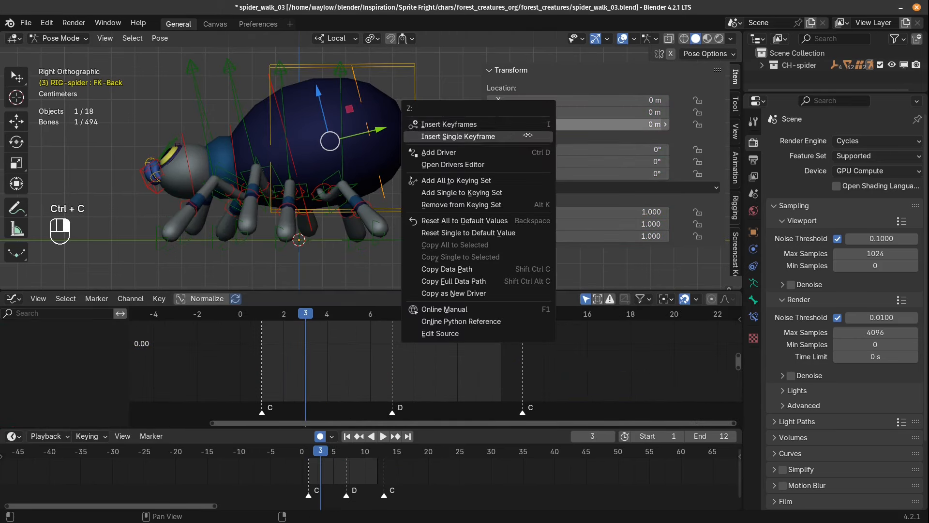
{"action": "left_click", "coordinate": [465, 136]}
{"action": "key", "text": "shift+e"}
{"action": "left_click", "coordinate": [344, 384]}
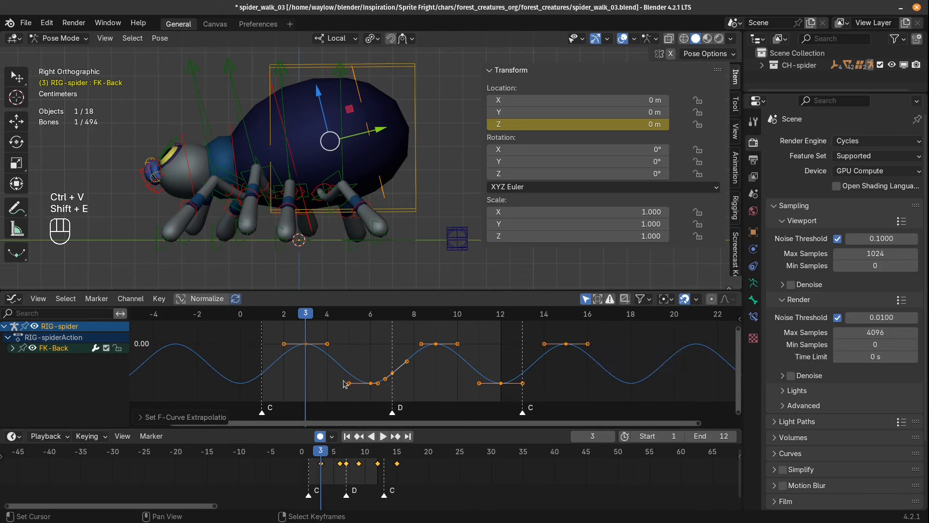
Step: Play the animation and scale FK-Back's Z location keyframe values up by a factor of about 2.4
{"action": "scroll", "coordinate": [396, 389], "scroll_direction": "down", "scroll_amount": 1}
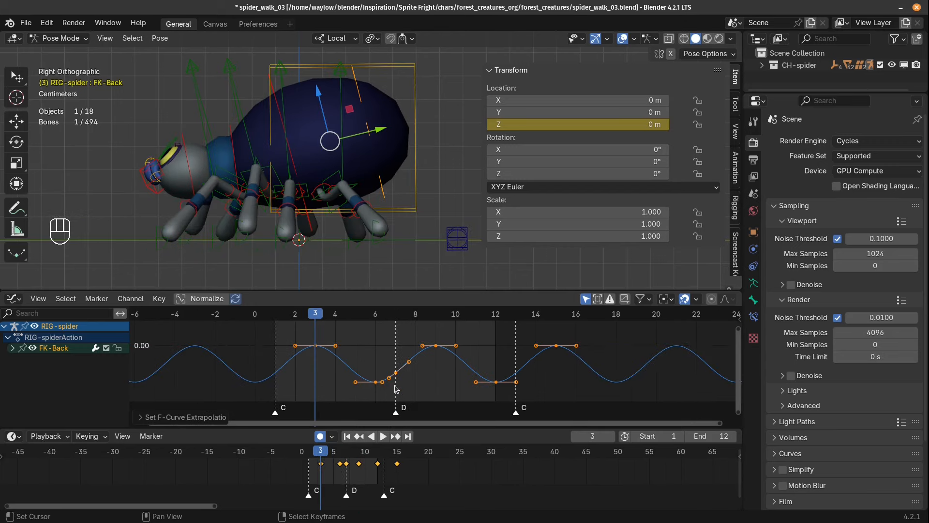
{"action": "key", "text": "shift+space"}
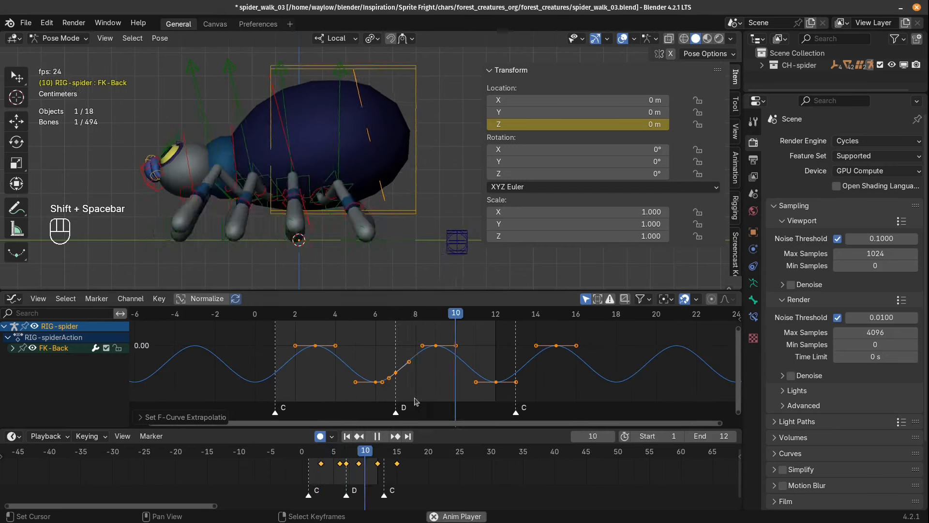
{"action": "scroll", "coordinate": [417, 399], "scroll_direction": "down", "scroll_amount": 8}
{"action": "key", "text": "s"}
{"action": "key", "text": "y"}
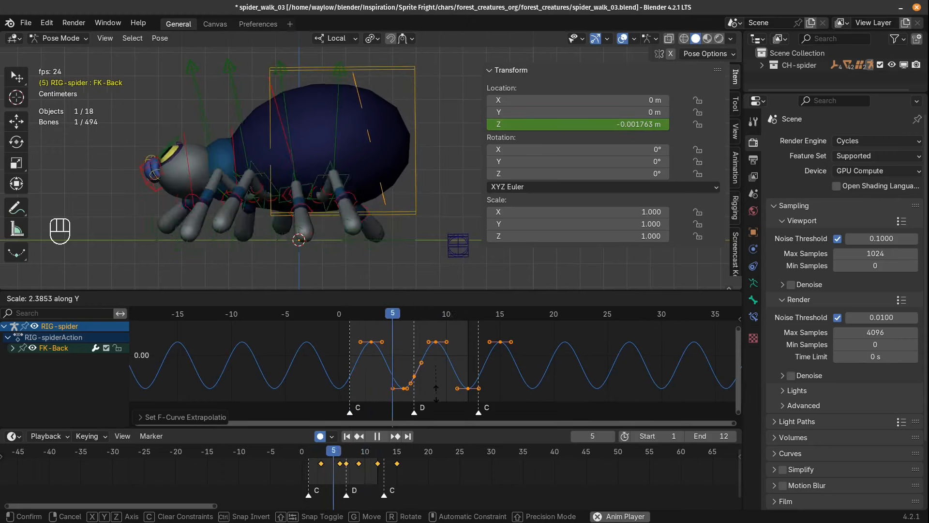
{"action": "left_click", "coordinate": [397, 390]}
{"action": "key", "text": "Escape"}
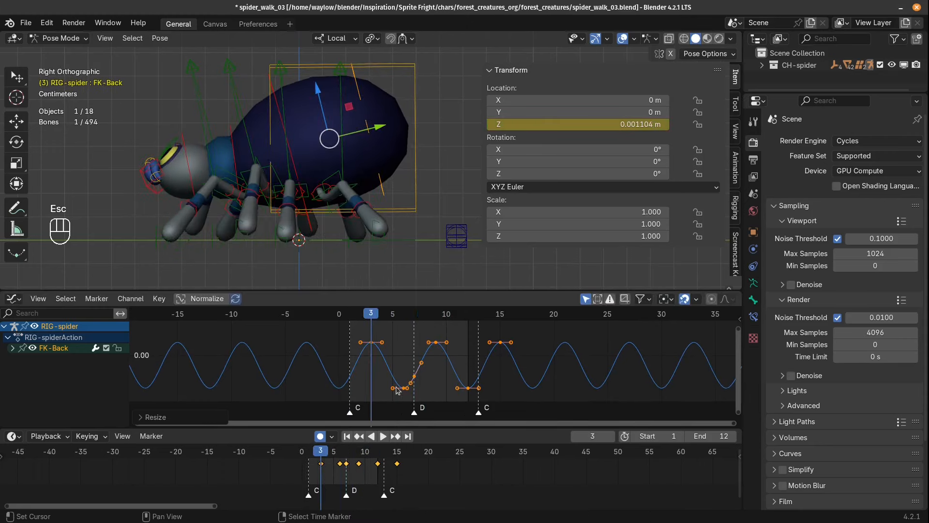
Step: Shift FK-Back's Z location keyframes 1 frame later and play back the abdomen's delayed bounce
{"action": "key", "text": "g"}
{"action": "key", "text": "1"}
{"action": "left_click", "coordinate": [397, 390]}
{"action": "key", "text": "shift+space"}
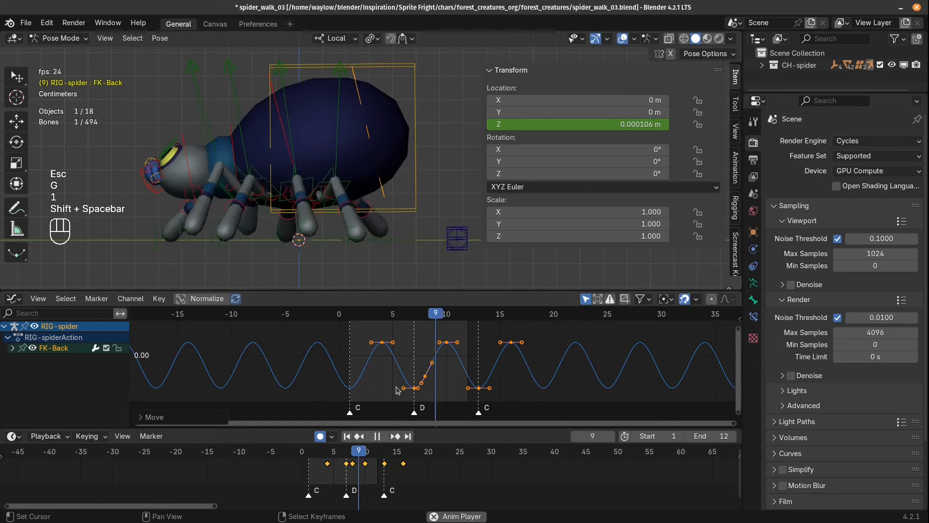
Step: Scale down FK-Back's X rotation keyframe values during playback and check the abdomen's pitch from a perspective view
{"action": "key", "text": "shift+space"}
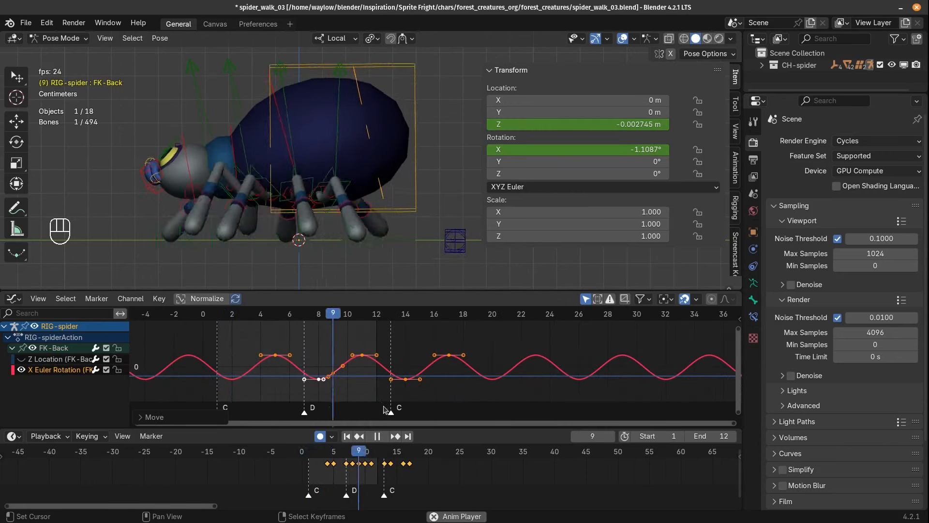
{"action": "key", "text": "s"}
{"action": "key", "text": "y"}
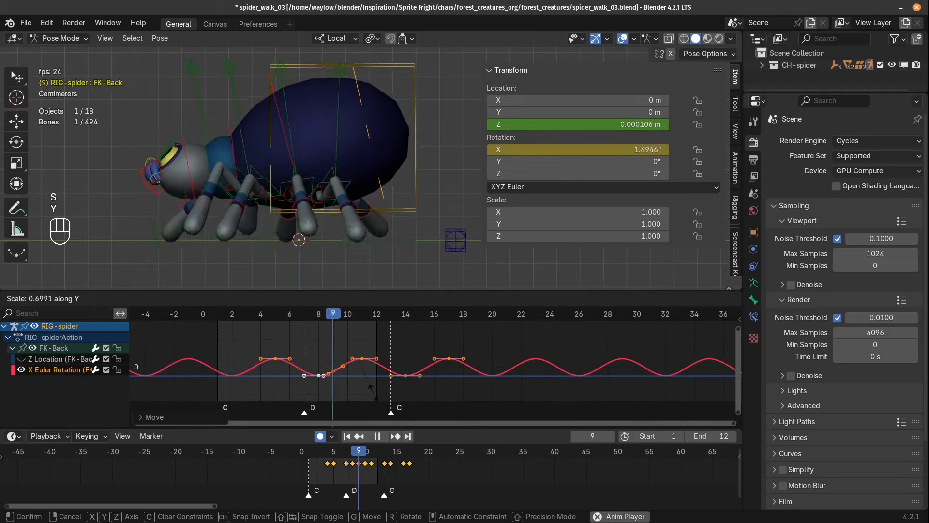
{"action": "left_click", "coordinate": [369, 330]}
{"action": "middle_click_drag", "start_coordinate": [373, 141], "coordinate": [301, 182]}
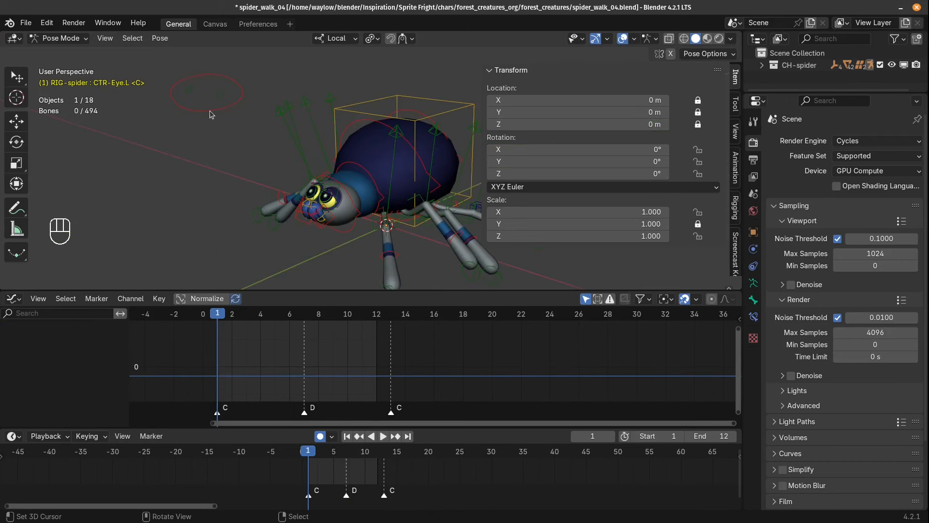
Step: Lower the eye target control MSTR-TGT-Eyes along its local Z axis to about -0.056 m
{"action": "left_click_drag", "start_coordinate": [233, 54], "coordinate": [221, 91]}
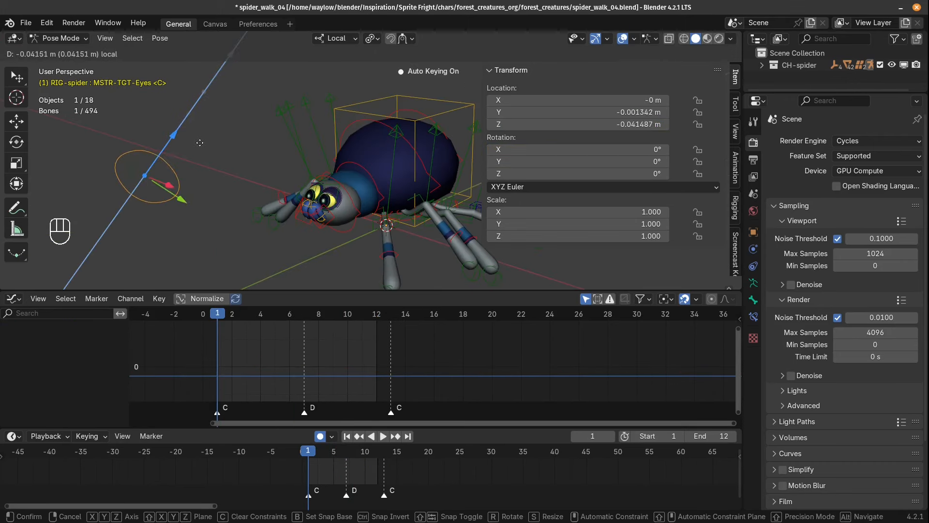
{"action": "left_click", "coordinate": [196, 180]}
Step: Pose the upper eyelids at 35° X rotation, pasting the left eyelid's pose to the other side, and check the playback
{"action": "middle_click_drag", "start_coordinate": [279, 226], "coordinate": [368, 165]}
{"action": "scroll", "coordinate": [340, 210], "scroll_direction": "up", "scroll_amount": 4}
{"action": "scroll", "coordinate": [337, 216], "scroll_direction": "down", "scroll_amount": 2}
{"action": "scroll", "coordinate": [337, 204], "scroll_direction": "up", "scroll_amount": 3}
{"action": "left_click", "coordinate": [338, 181]}
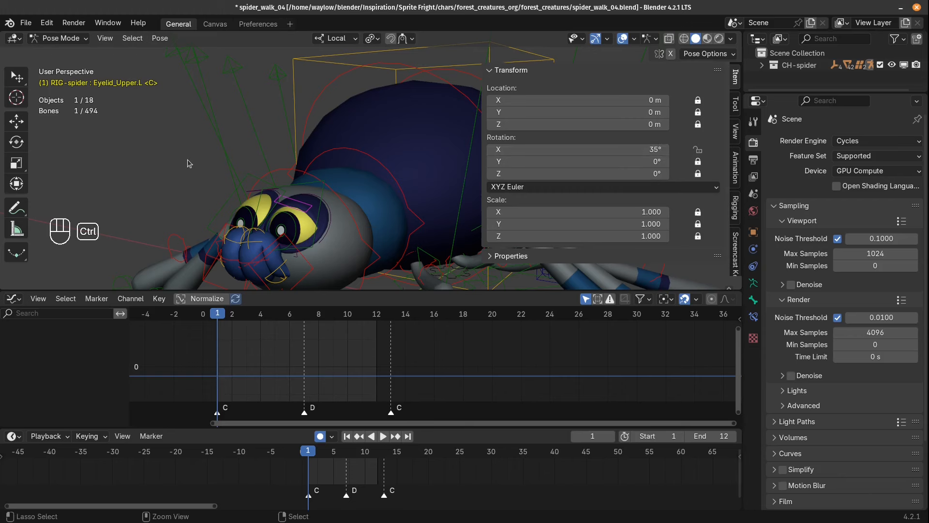
{"action": "middle_click_drag", "start_coordinate": [210, 188], "coordinate": [306, 172]}
{"action": "key", "text": "shift+space"}
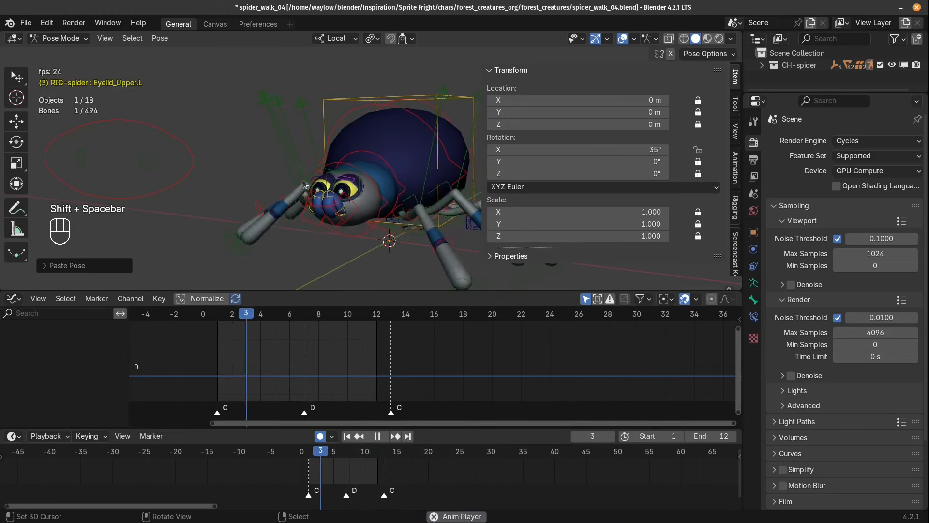
{"action": "key", "text": "Escape"}
Step: Raise the MSTR-TGT-Eyes control to about -0.049 m in Z and check the spider's gaze during playback
{"action": "left_click", "coordinate": [187, 168]}
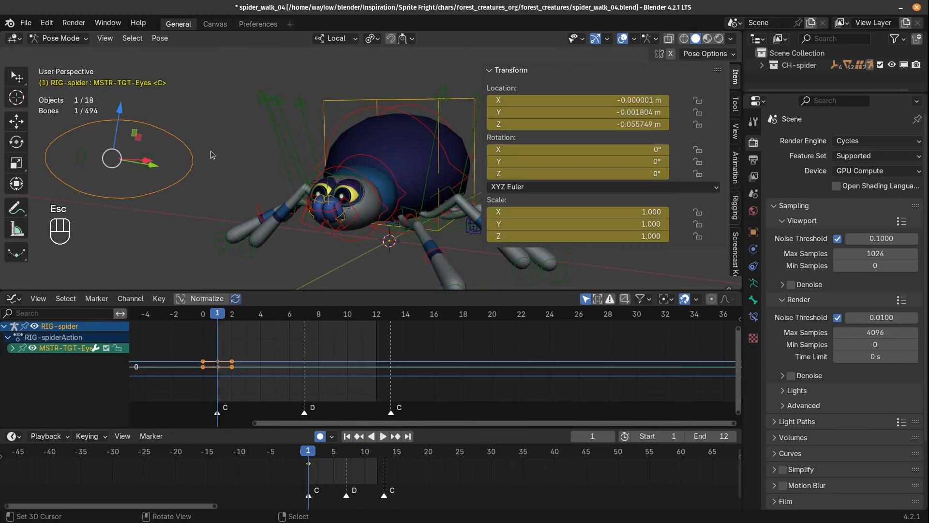
{"action": "left_click_drag", "start_coordinate": [121, 108], "coordinate": [125, 69]}
{"action": "key", "text": "shift+space"}
{"action": "mouse_move", "coordinate": [270, 176]}
{"action": "middle_mouse_down"}
{"action": "mouse_move", "coordinate": [371, 183]}
{"action": "mouse_move", "coordinate": [264, 182]}
{"action": "middle_mouse_up"}
{"action": "key", "text": "Escape"}
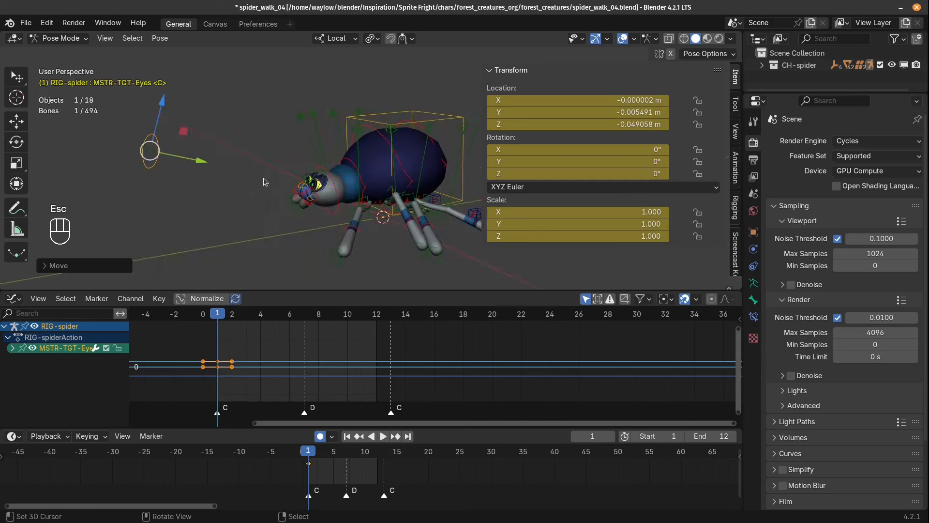
{"action": "scroll", "coordinate": [334, 210], "scroll_direction": "up", "scroll_amount": 5}
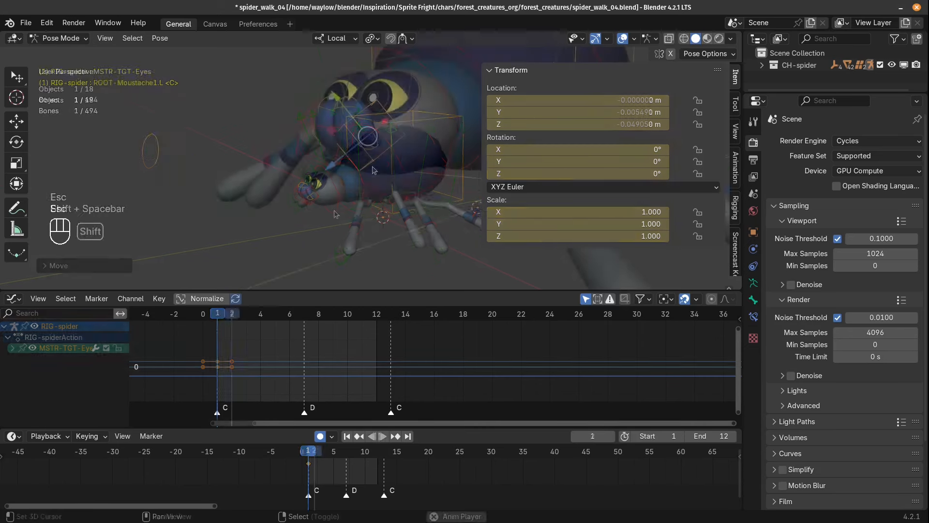
{"action": "left_click", "coordinate": [342, 177]}
{"action": "key", "text": "r"}
{"action": "key", "text": "g"}
{"action": "key", "text": "g"}
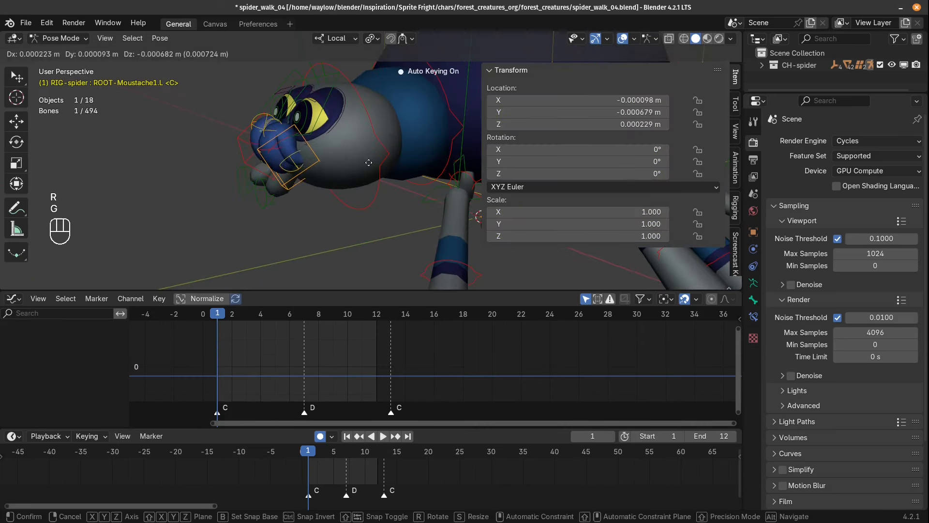
{"action": "right_click", "coordinate": [364, 160]}
{"action": "key", "text": "g"}
{"action": "right_click", "coordinate": [359, 163]}
{"action": "key", "text": "g"}
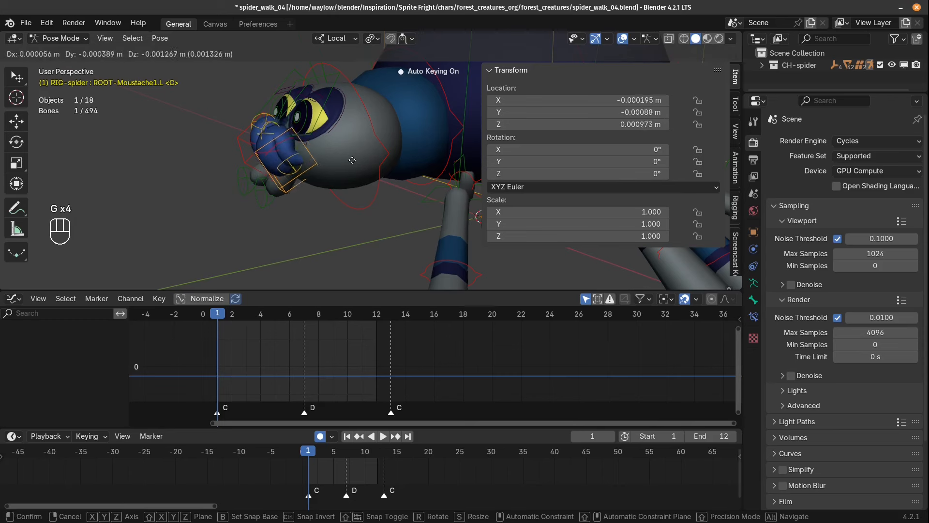
{"action": "right_click", "coordinate": [353, 162]}
Step: Copy the Body_Root Z Location keyframes onto the ROOT-Moustache1 controls' Z location, offset 1 frame later, and review the playback
{"action": "scroll", "coordinate": [320, 138], "scroll_direction": "down", "scroll_amount": 5}
{"action": "left_click", "coordinate": [390, 86]}
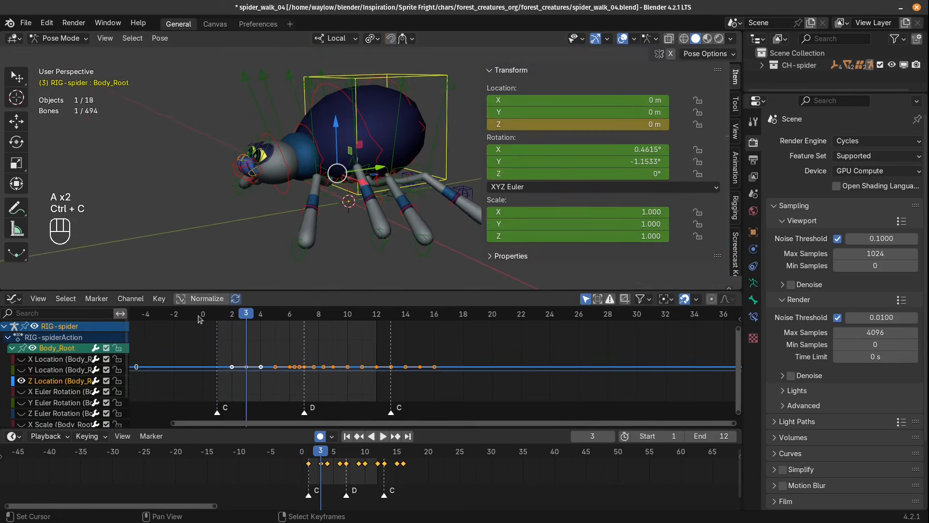
{"action": "scroll", "coordinate": [202, 261], "scroll_direction": "up", "scroll_amount": 4}
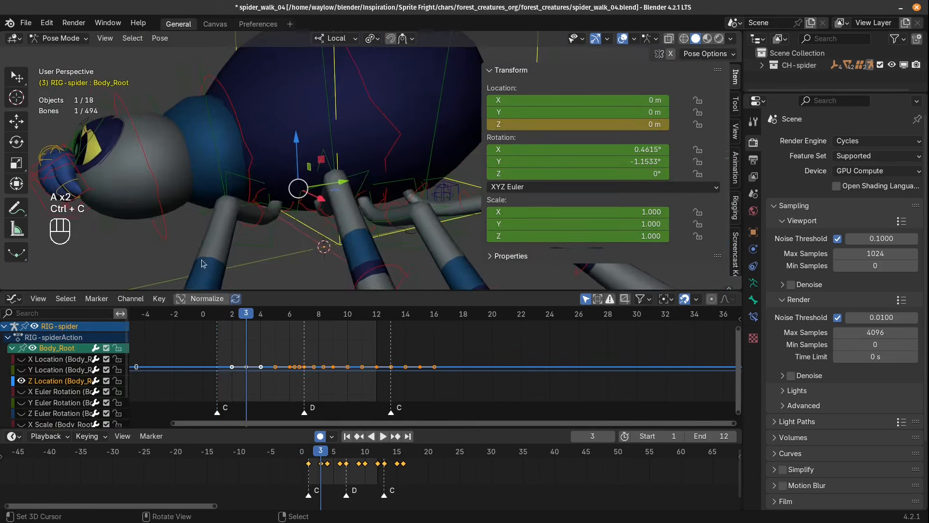
{"action": "middle_click_drag", "start_coordinate": [174, 245], "coordinate": [213, 233], "text": "shift"}
{"action": "right_click", "coordinate": [152, 172]}
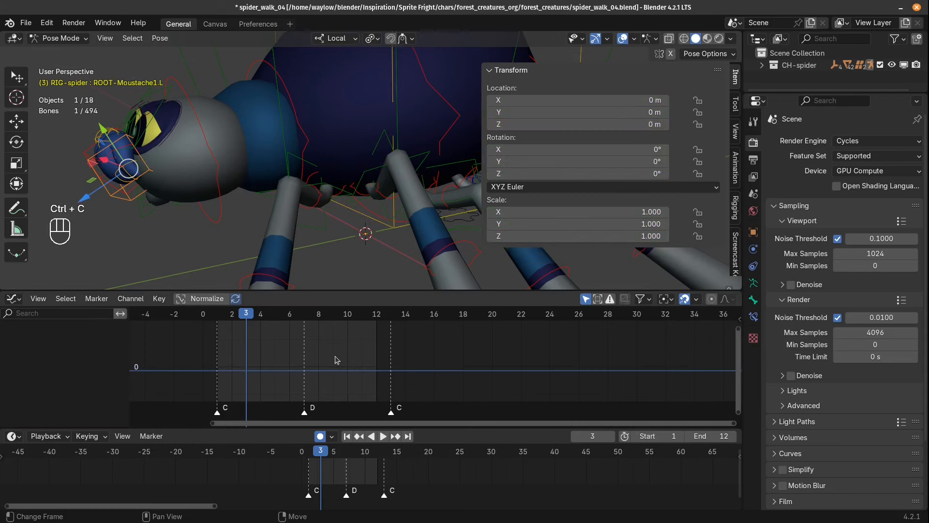
{"action": "right_click", "coordinate": [498, 124]}
{"action": "left_click", "coordinate": [498, 121]}
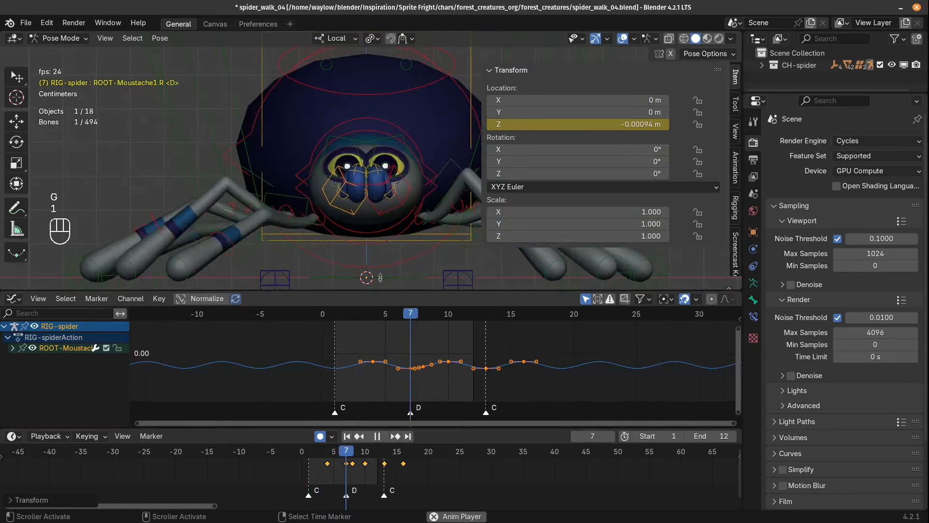
{"action": "middle_click_drag", "start_coordinate": [291, 180], "coordinate": [303, 203]}
{"action": "scroll", "coordinate": [320, 179], "scroll_direction": "down", "scroll_amount": 2}
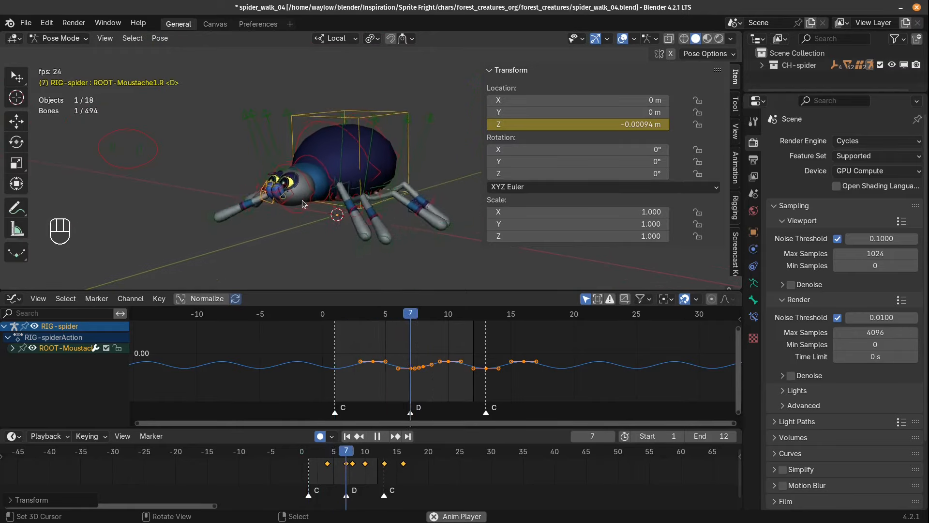